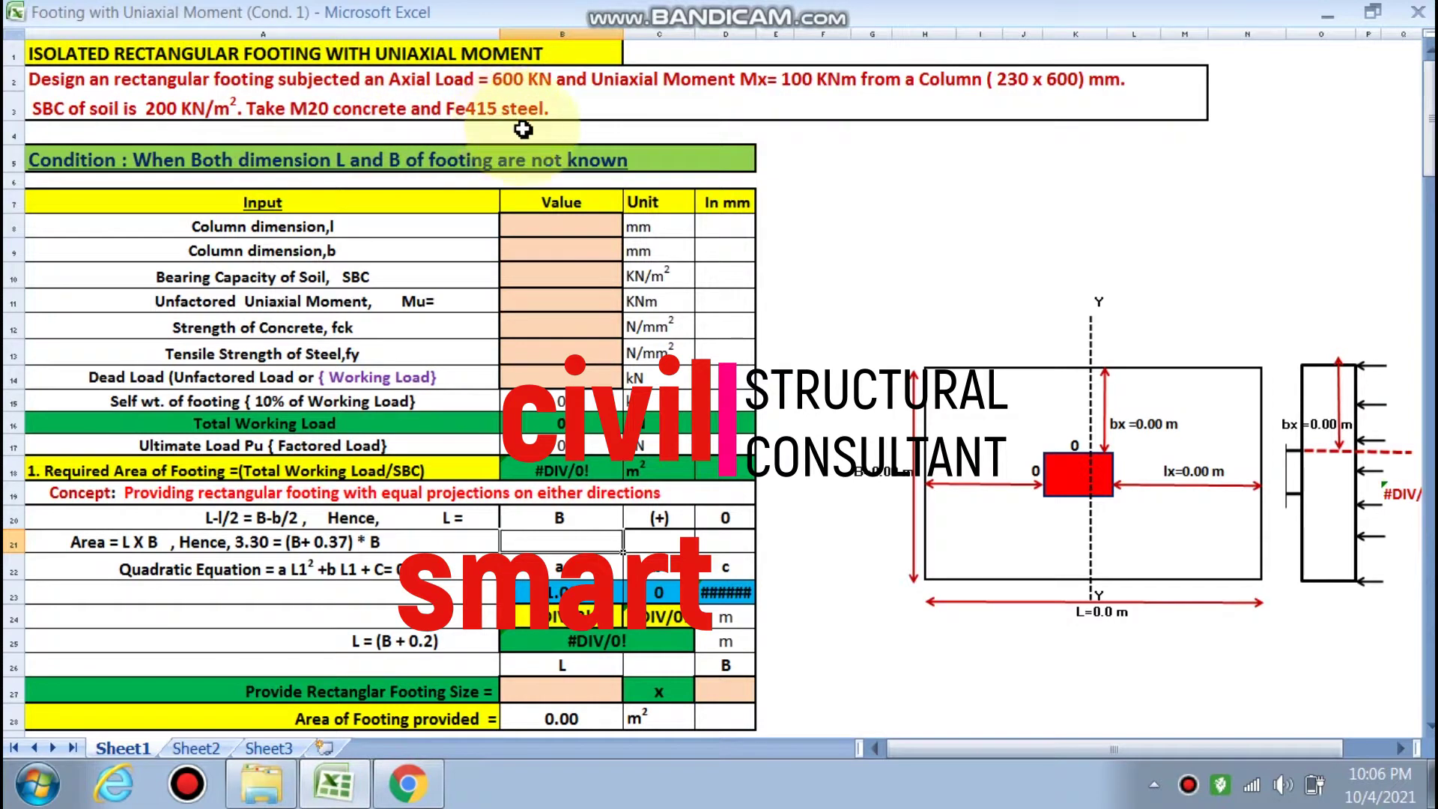
Enter column dimensions l = 600 mm and b = 230 mm, and soil bearing capacity 200 kN/m²
click(555, 223)
text(600)
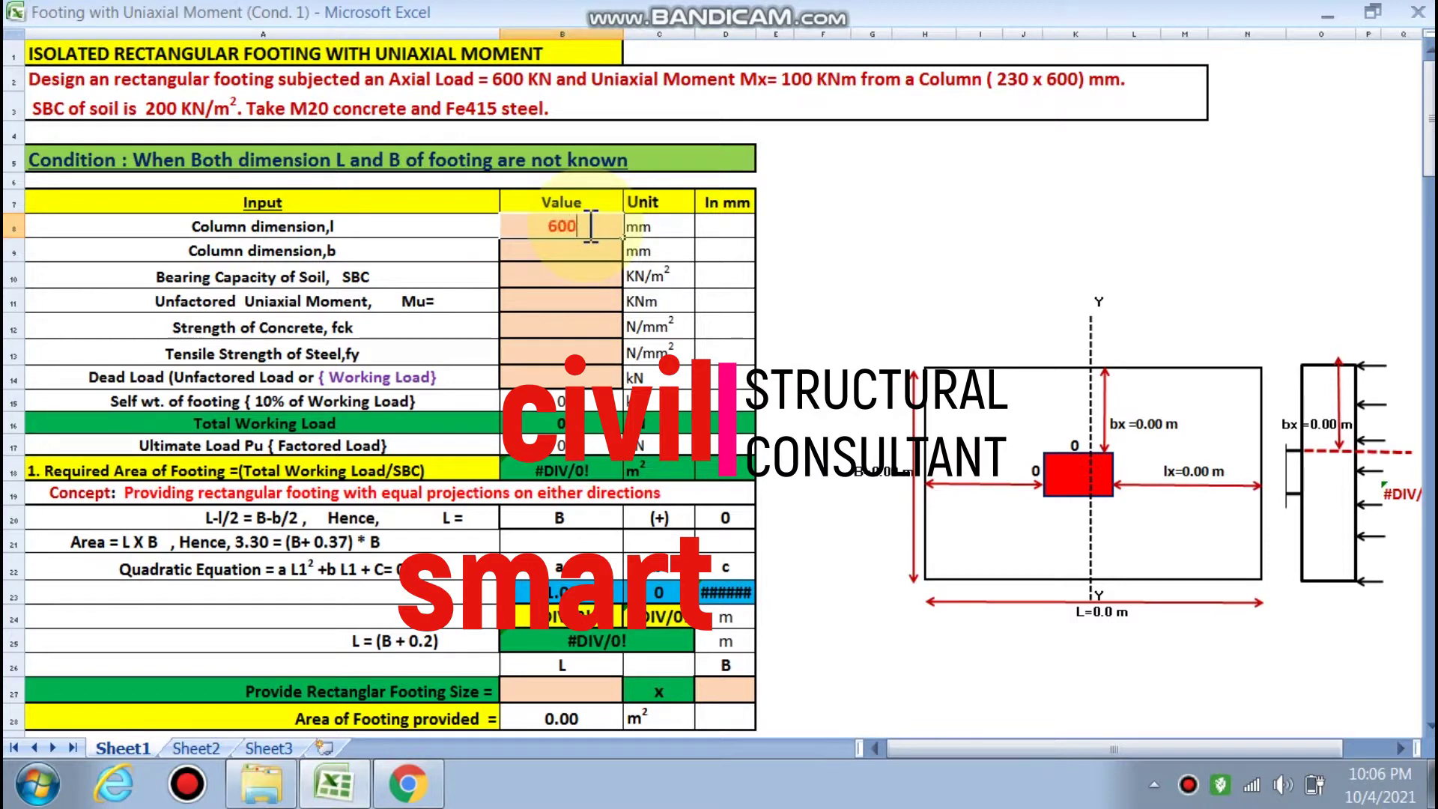
click(580, 247)
text(230)
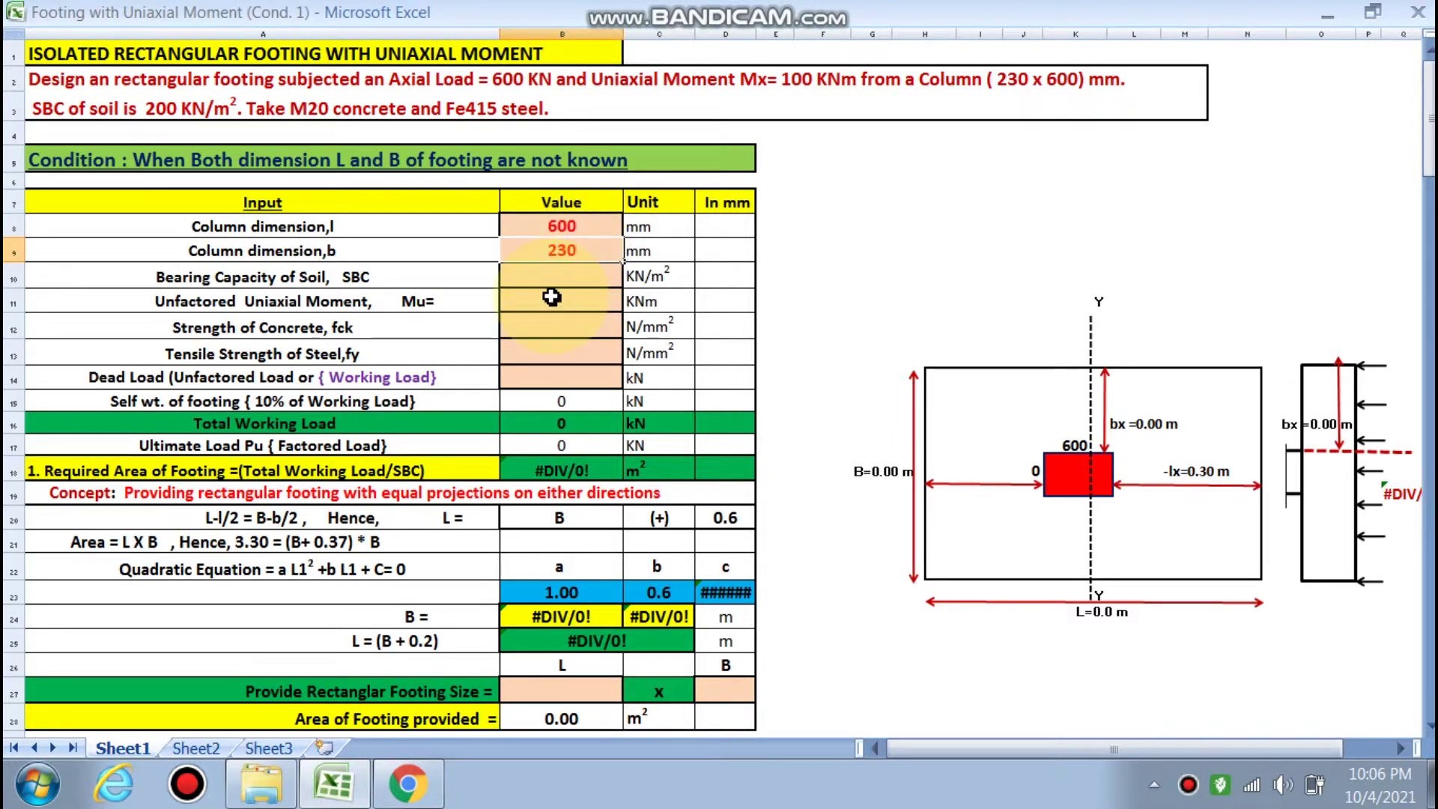
click(565, 280)
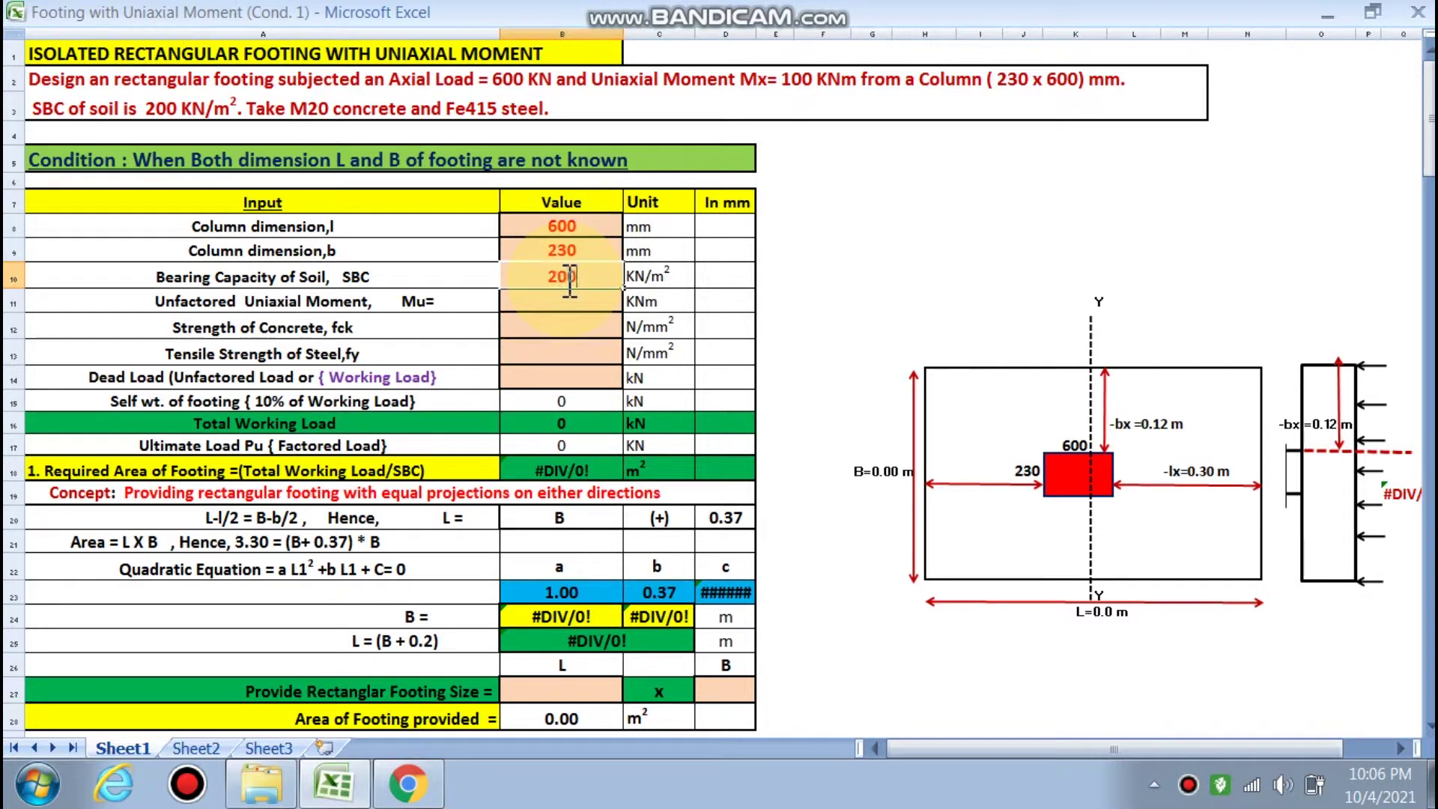
click(555, 354)
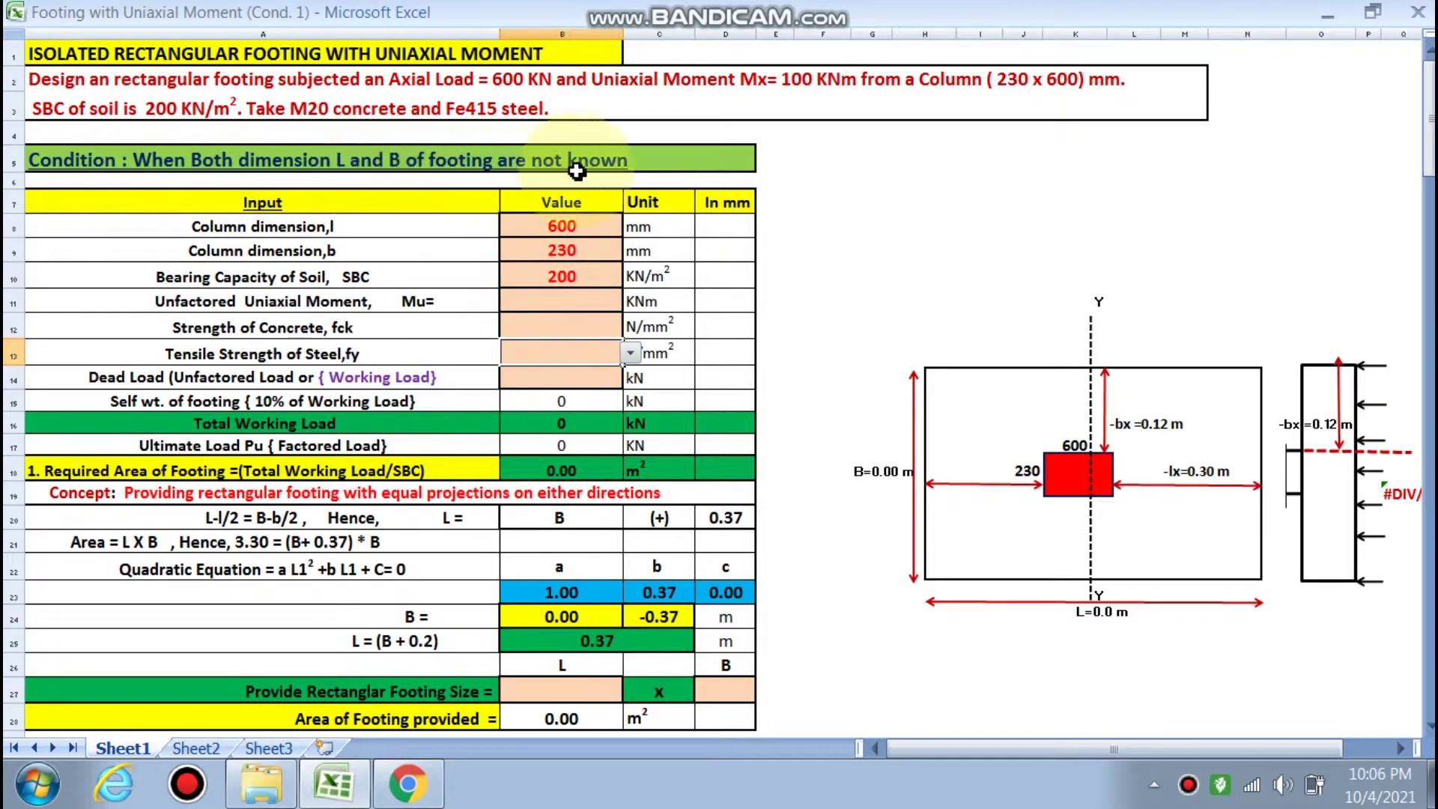
scroll(1059, 369, down, 1)
scroll(1163, 218, down, 1)
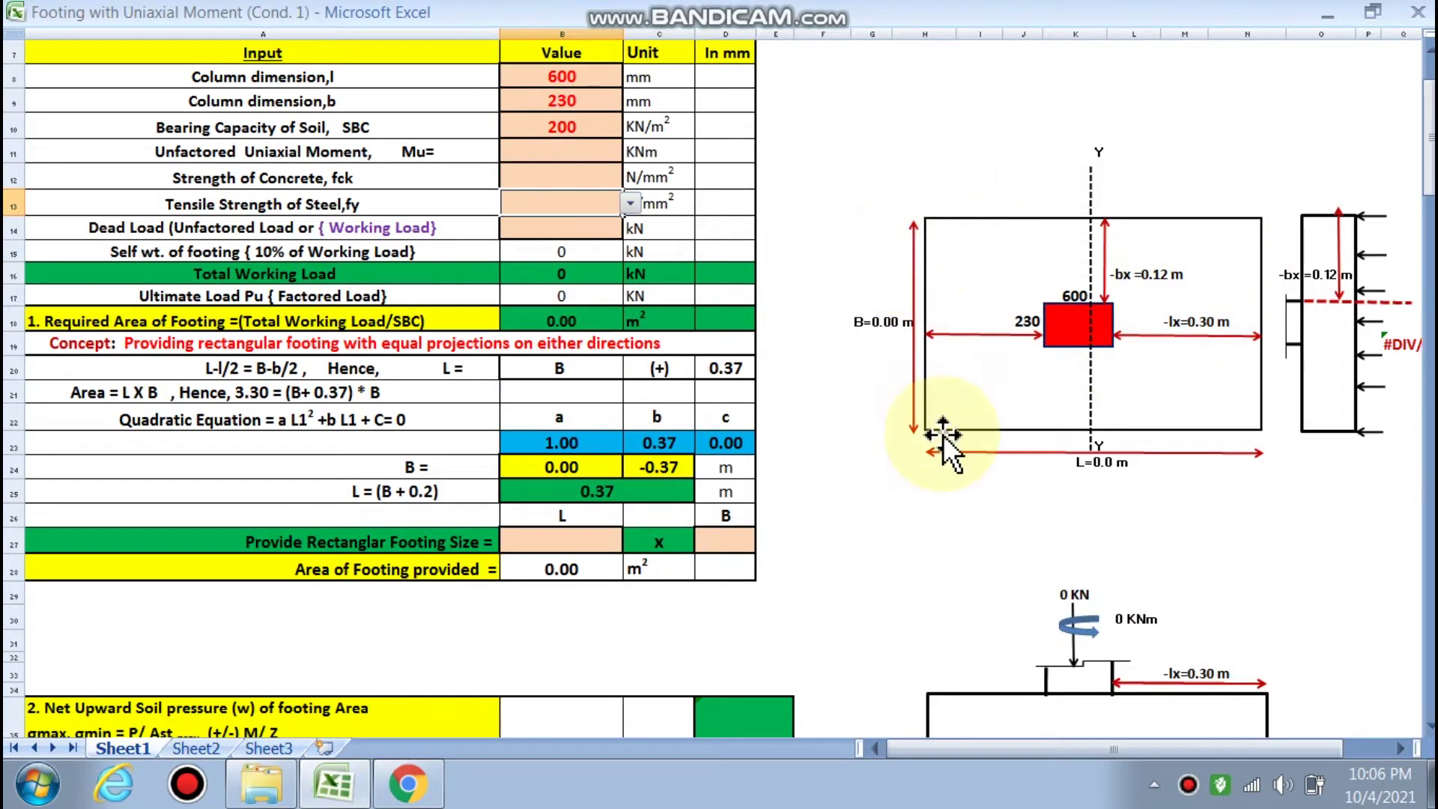
scroll(834, 440, up, 1)
scroll(937, 432, up, 1)
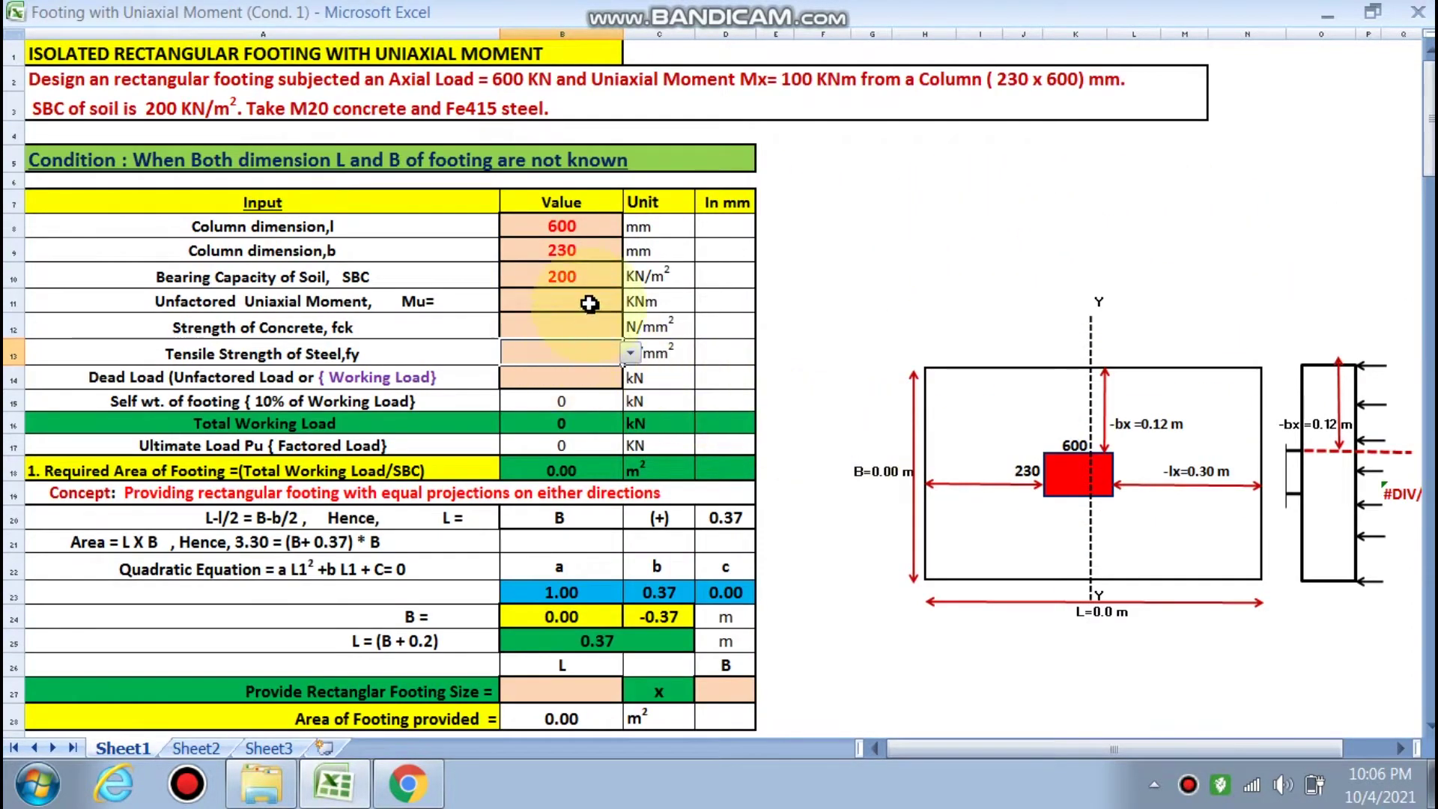
scroll(824, 385, down, 3)
scroll(824, 385, down, 2)
scroll(823, 385, down, 2)
scroll(824, 385, down, 3)
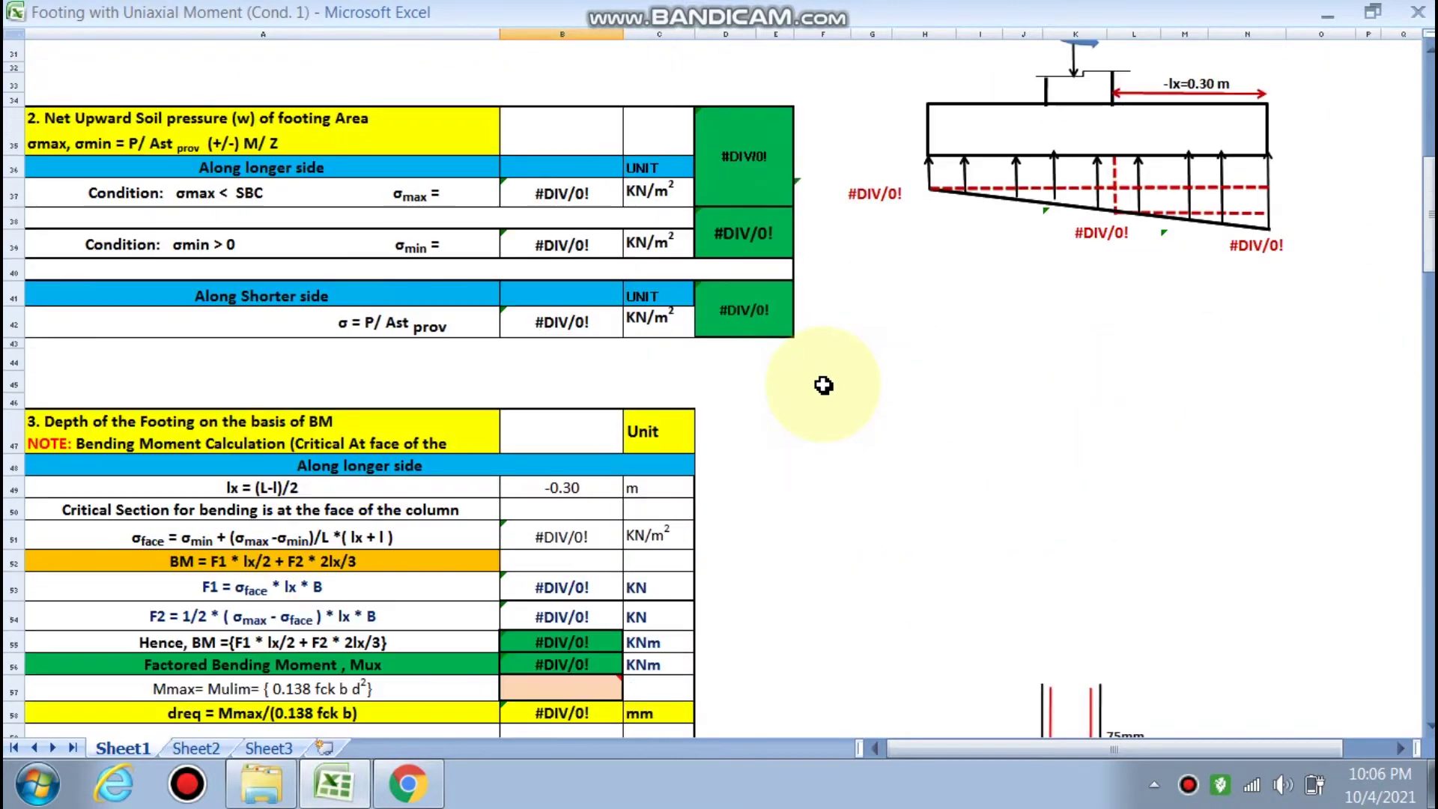
scroll(824, 385, down, 1)
scroll(824, 385, down, 2)
scroll(810, 456, down, 2)
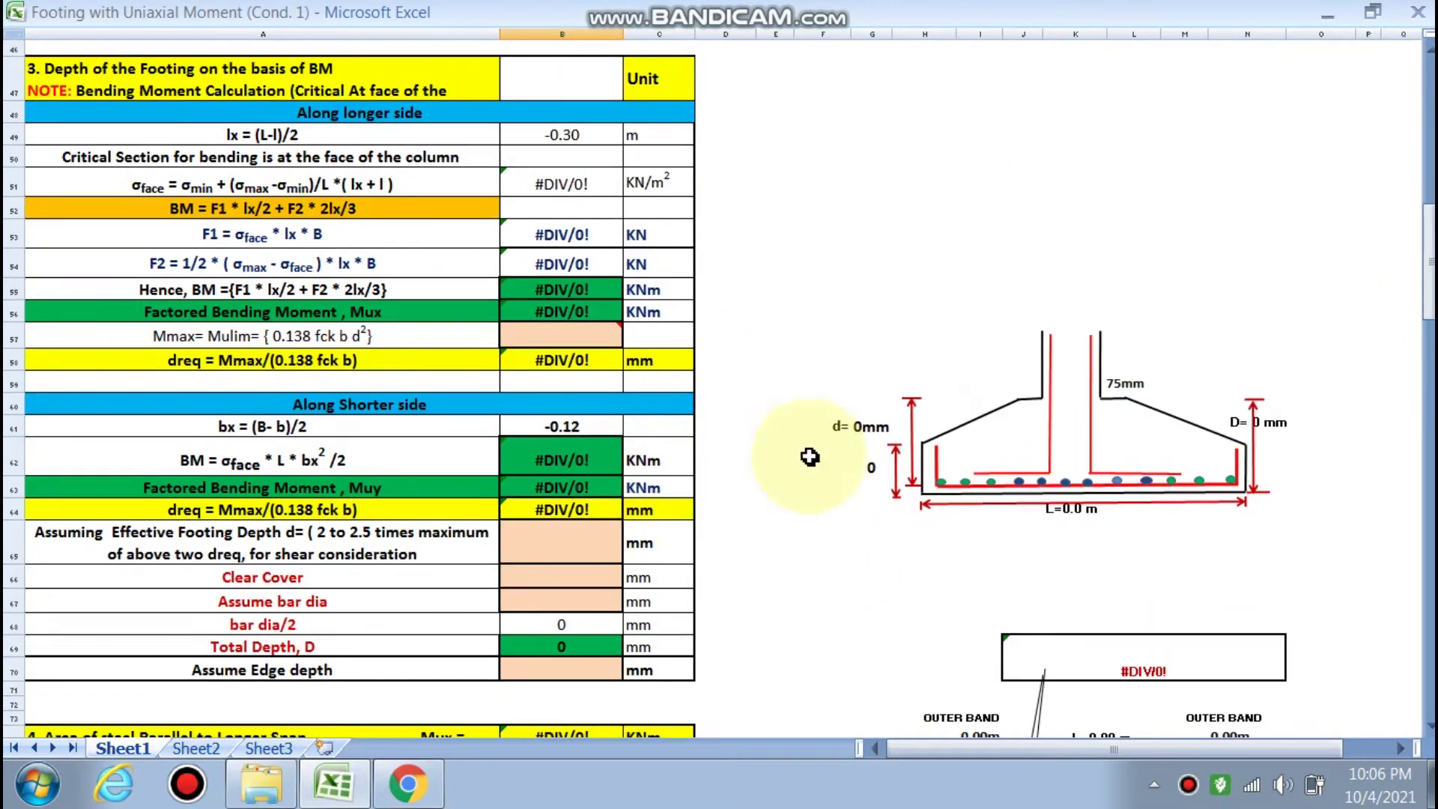
scroll(831, 375, down, 4)
scroll(834, 370, down, 1)
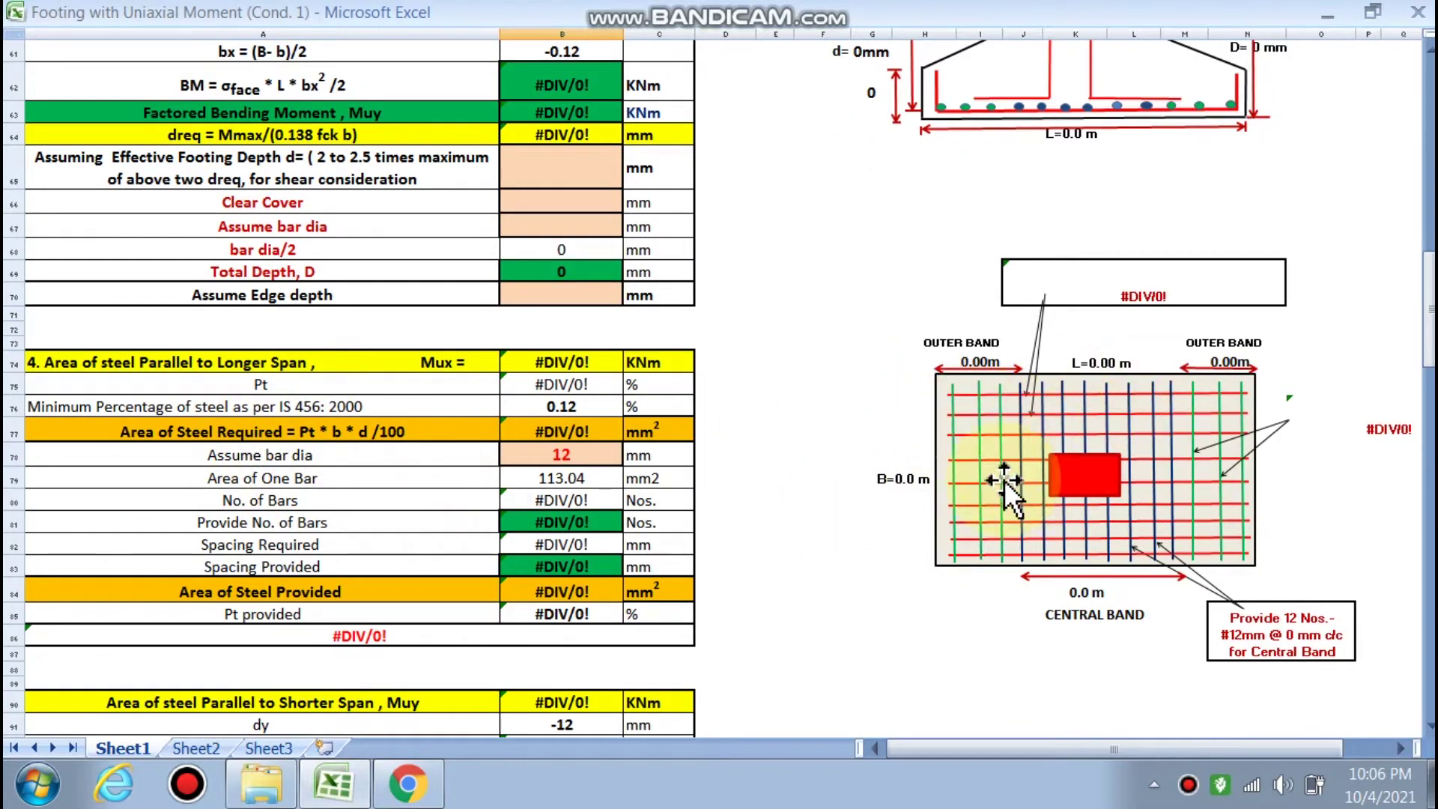
scroll(607, 495, down, 3)
scroll(602, 495, down, 2)
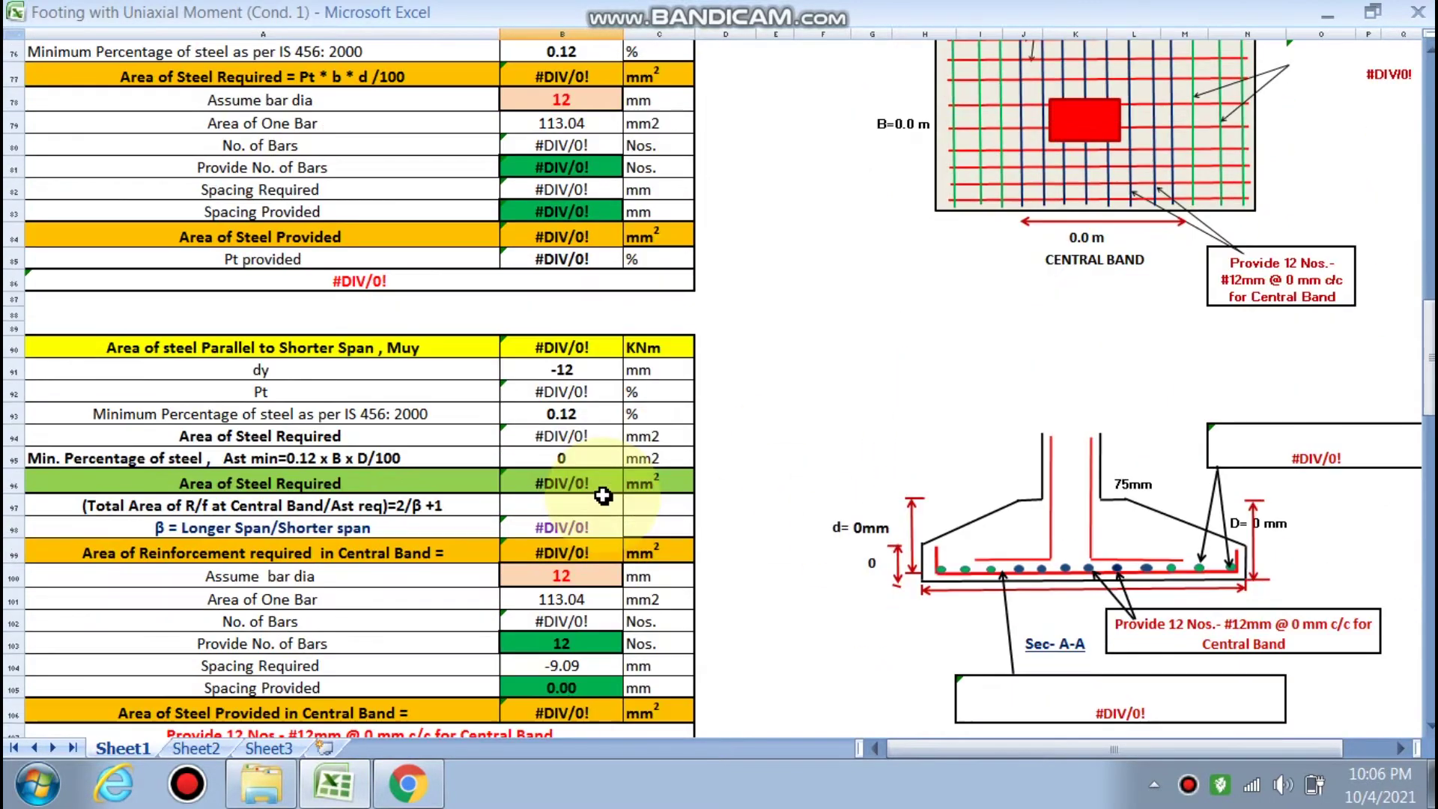
scroll(603, 495, down, 3)
scroll(603, 495, down, 3)
scroll(603, 495, down, 2)
scroll(591, 491, down, 3)
scroll(525, 492, down, 1)
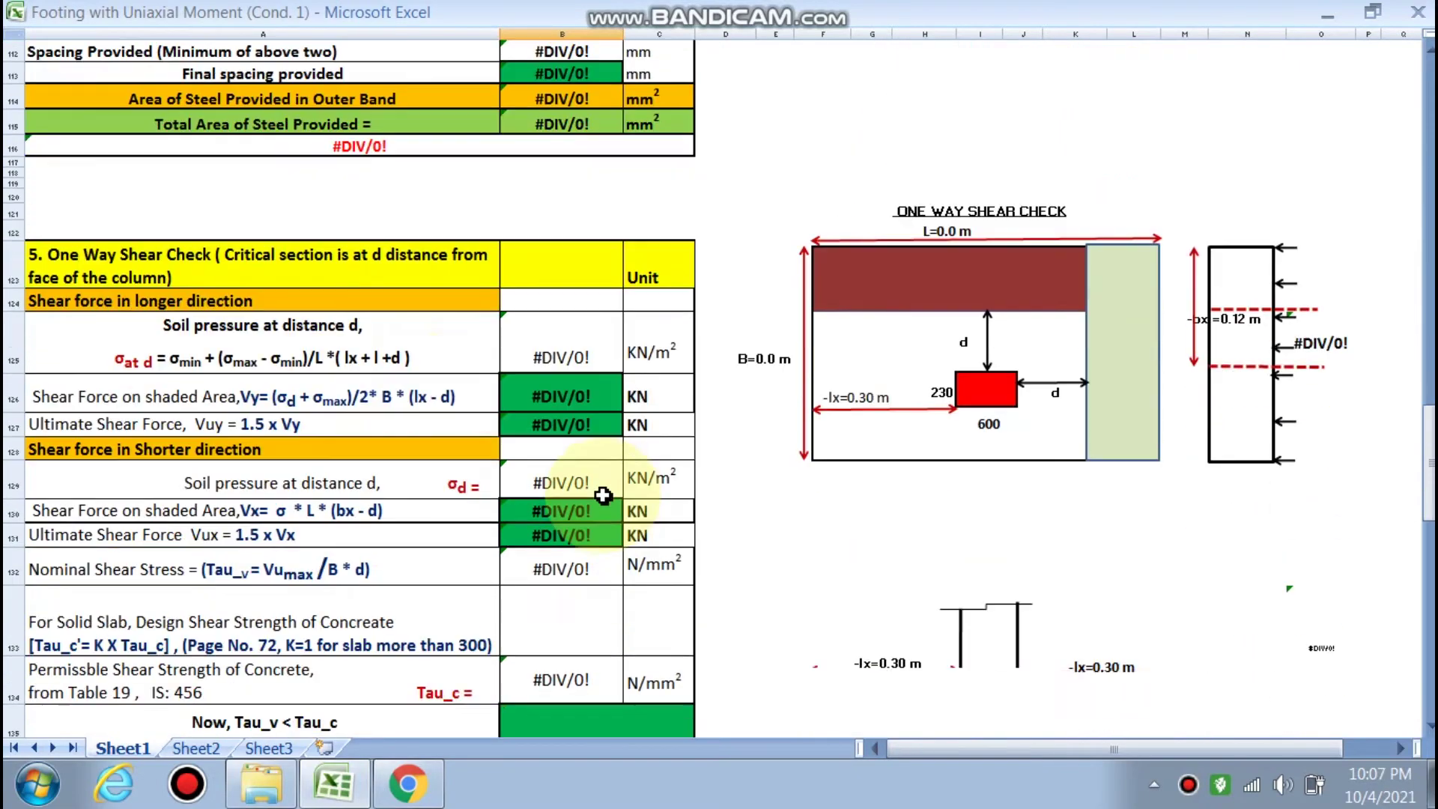
scroll(453, 494, down, 3)
scroll(453, 494, down, 3)
scroll(524, 483, down, 3)
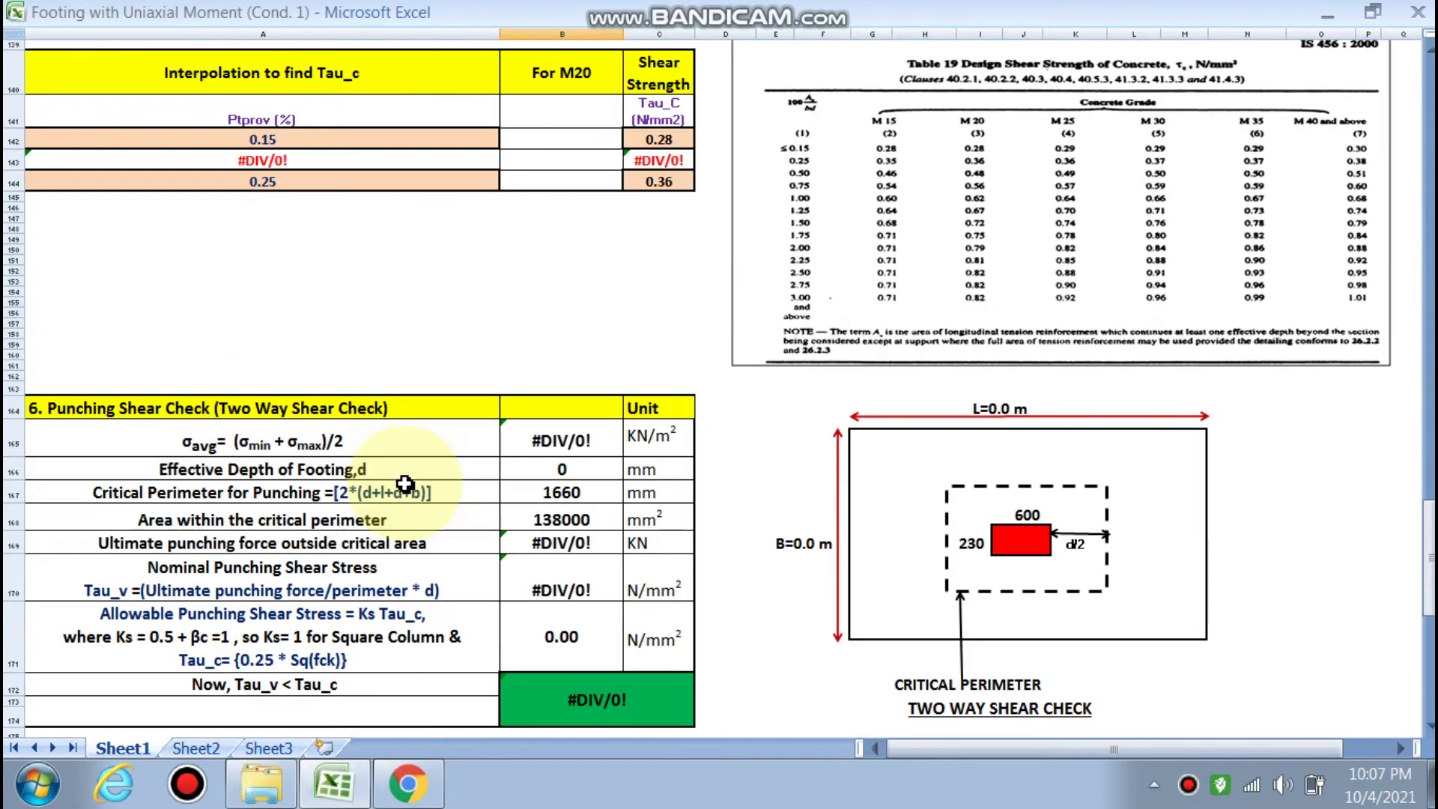
scroll(517, 546, down, 3)
scroll(519, 553, down, 2)
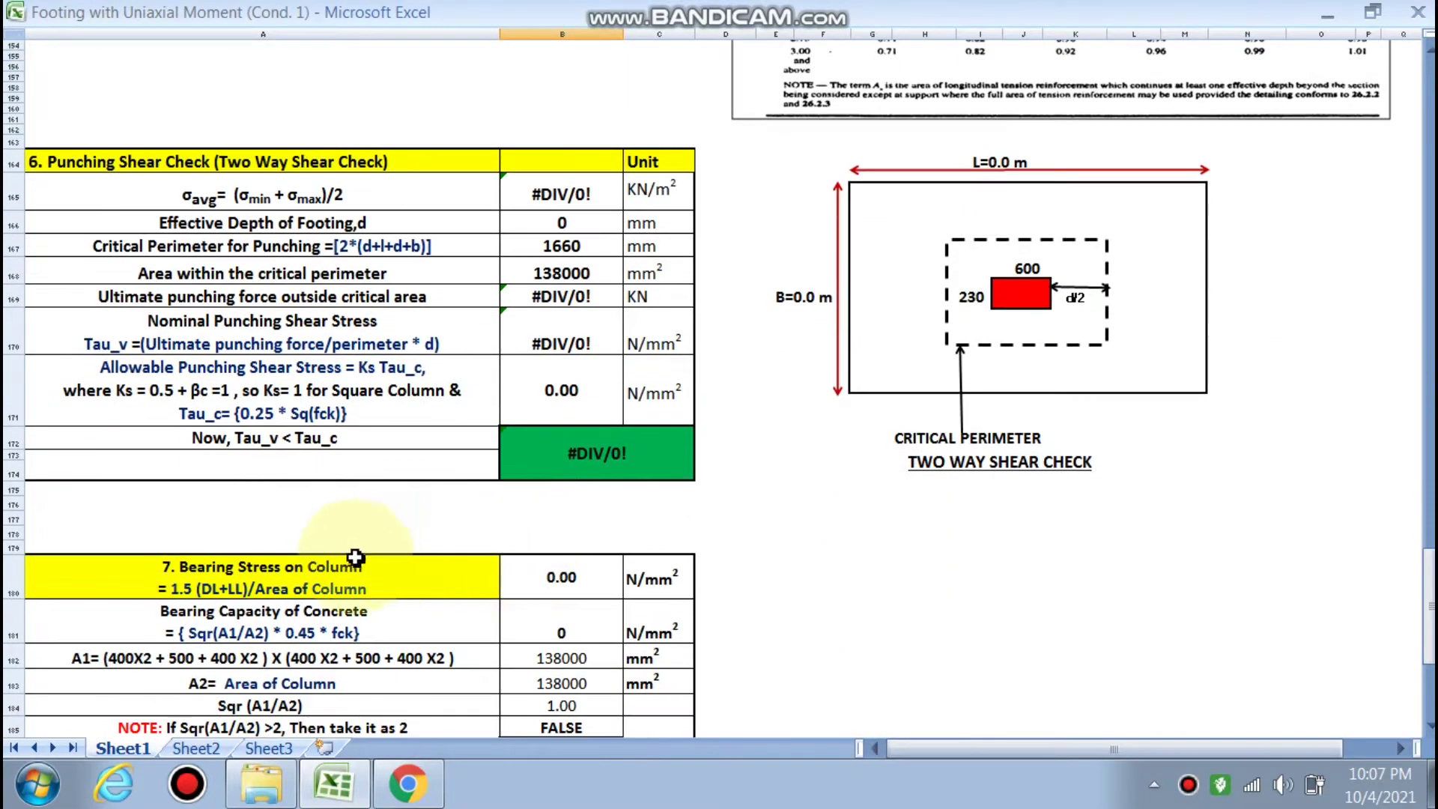
scroll(371, 561, down, 2)
scroll(457, 592, up, 2)
scroll(458, 598, up, 8)
scroll(459, 598, up, 9)
scroll(459, 598, up, 7)
scroll(459, 598, up, 8)
scroll(458, 598, up, 9)
scroll(458, 598, up, 8)
scroll(458, 525, up, 2)
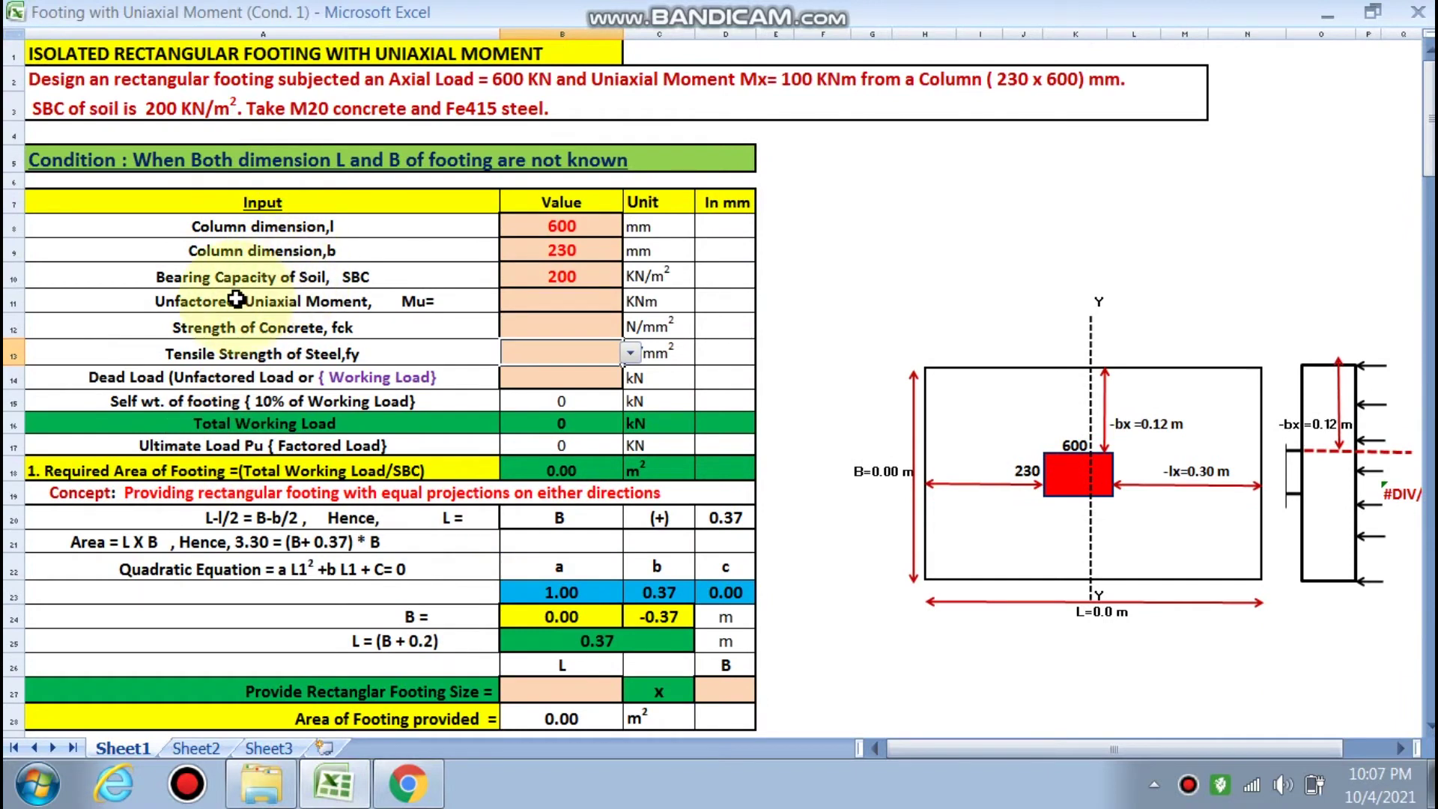
click(558, 299)
text(100)
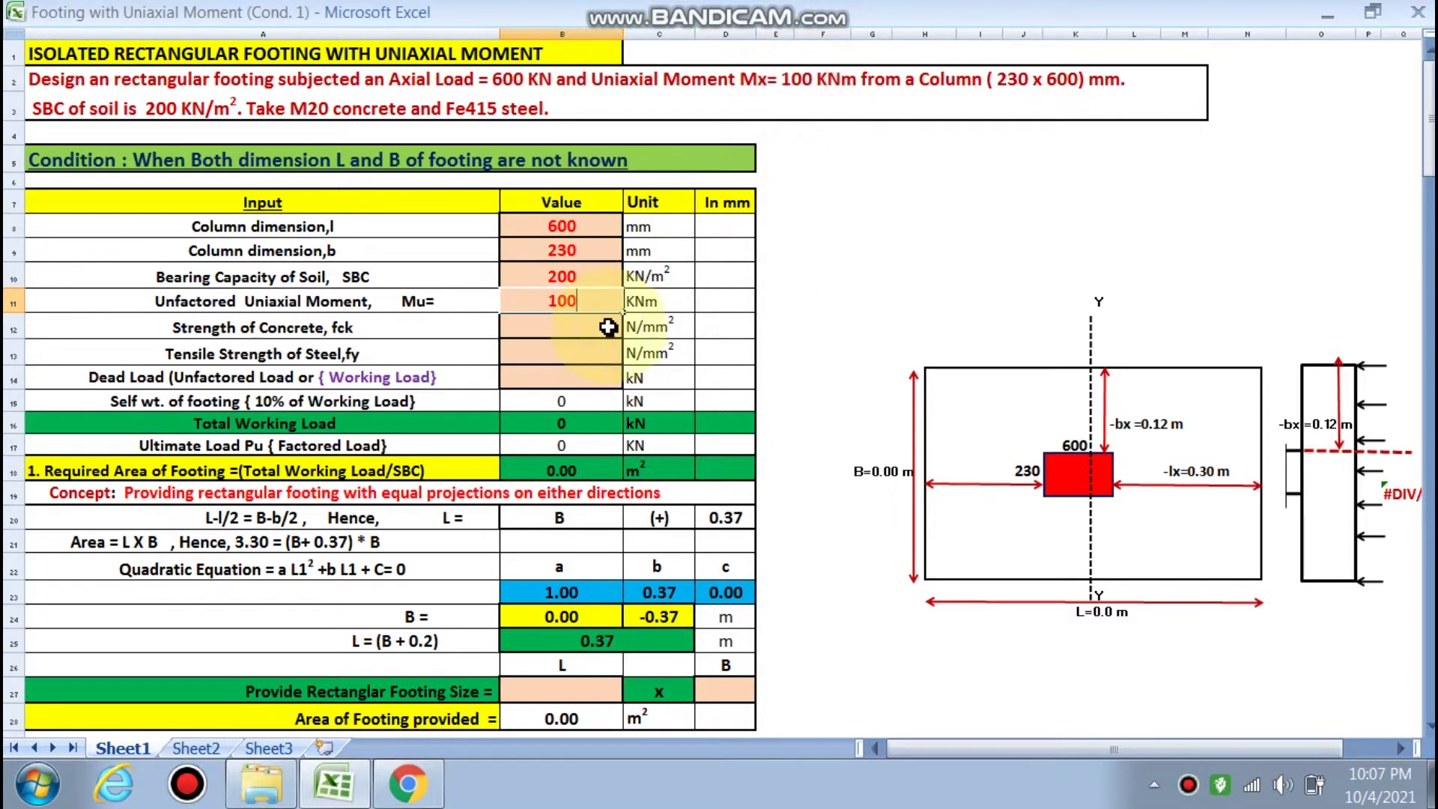
Enter moment 100 kNm, fck 20 and fy 415 from the dropdowns, and dead load 600 kN
click(569, 327)
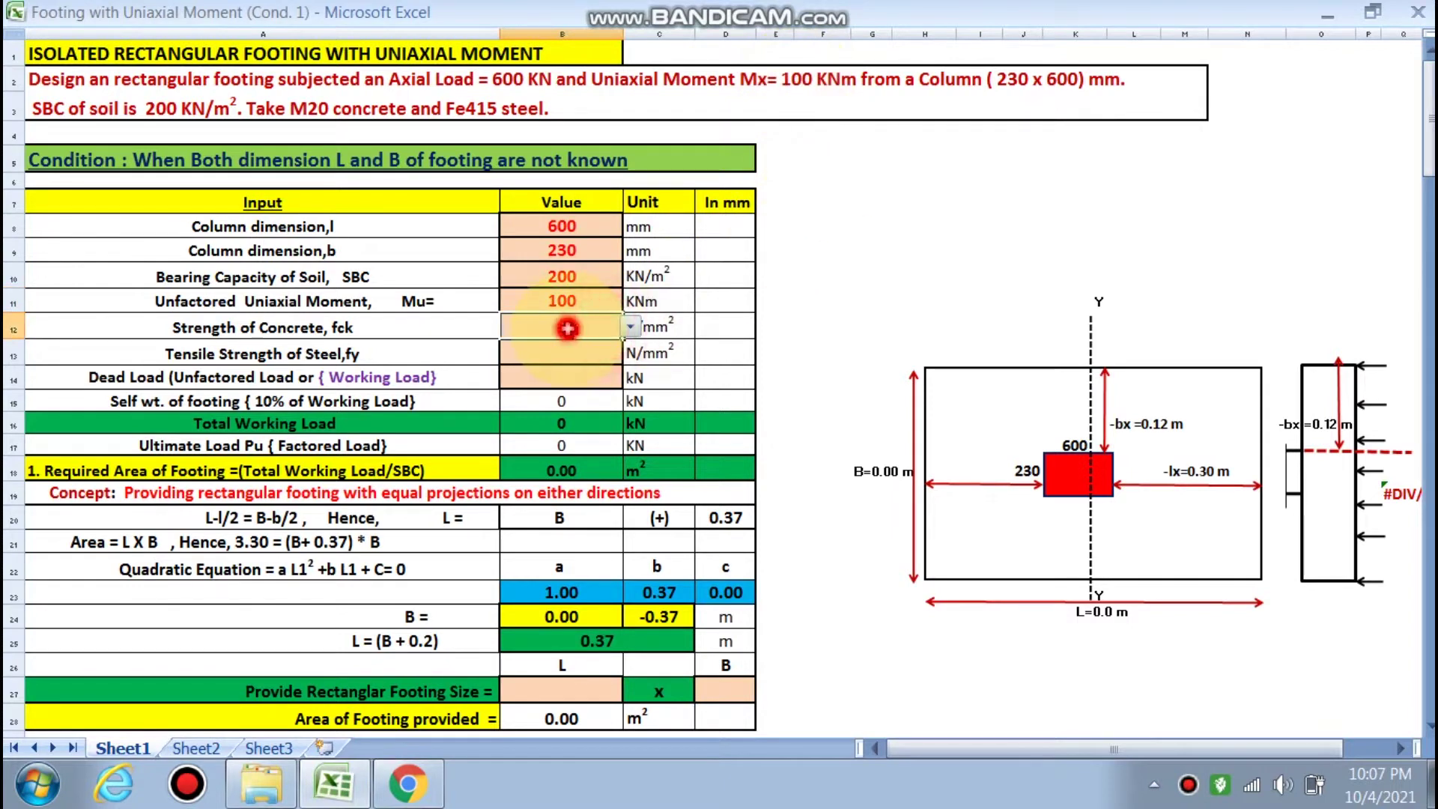
click(630, 327)
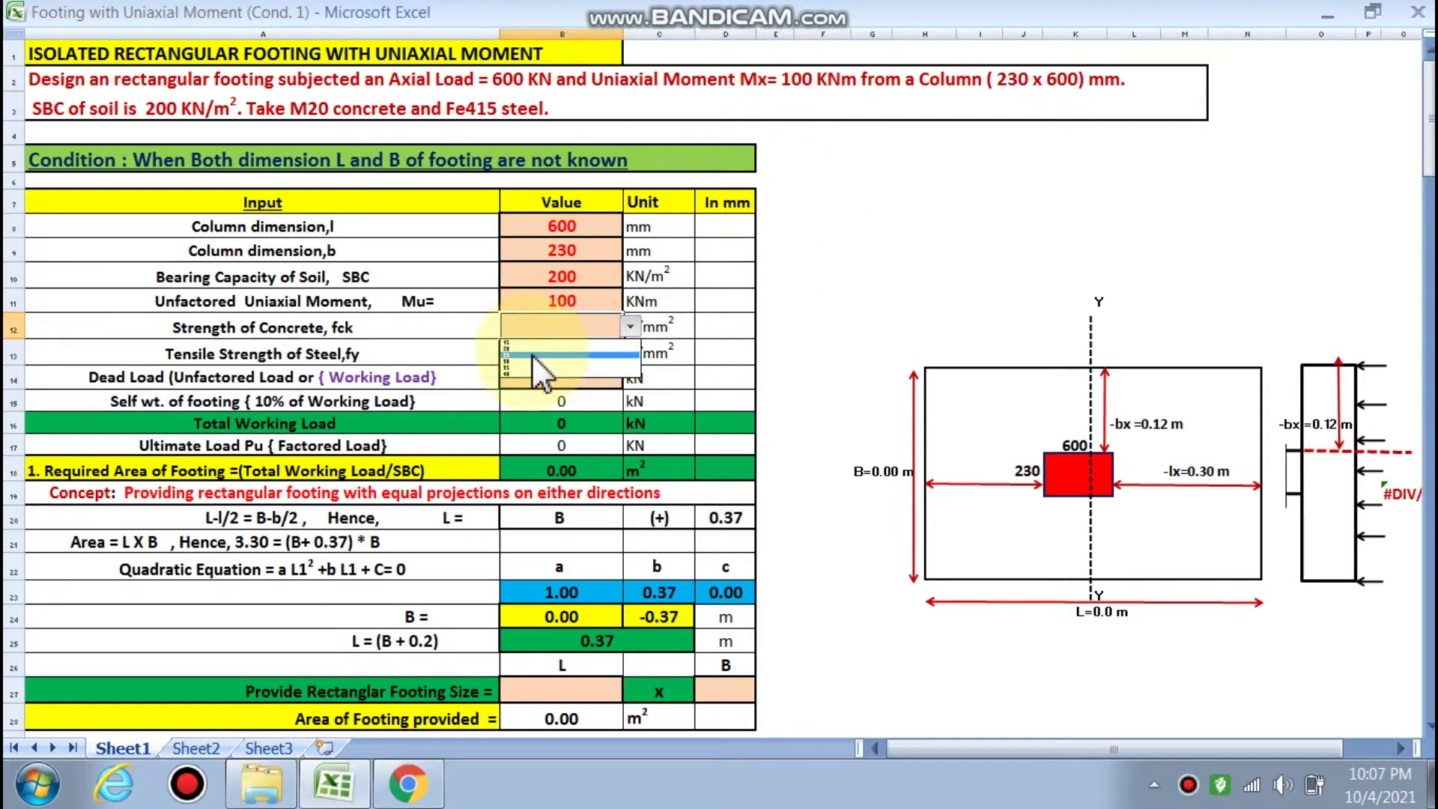
click(533, 347)
click(554, 352)
click(630, 352)
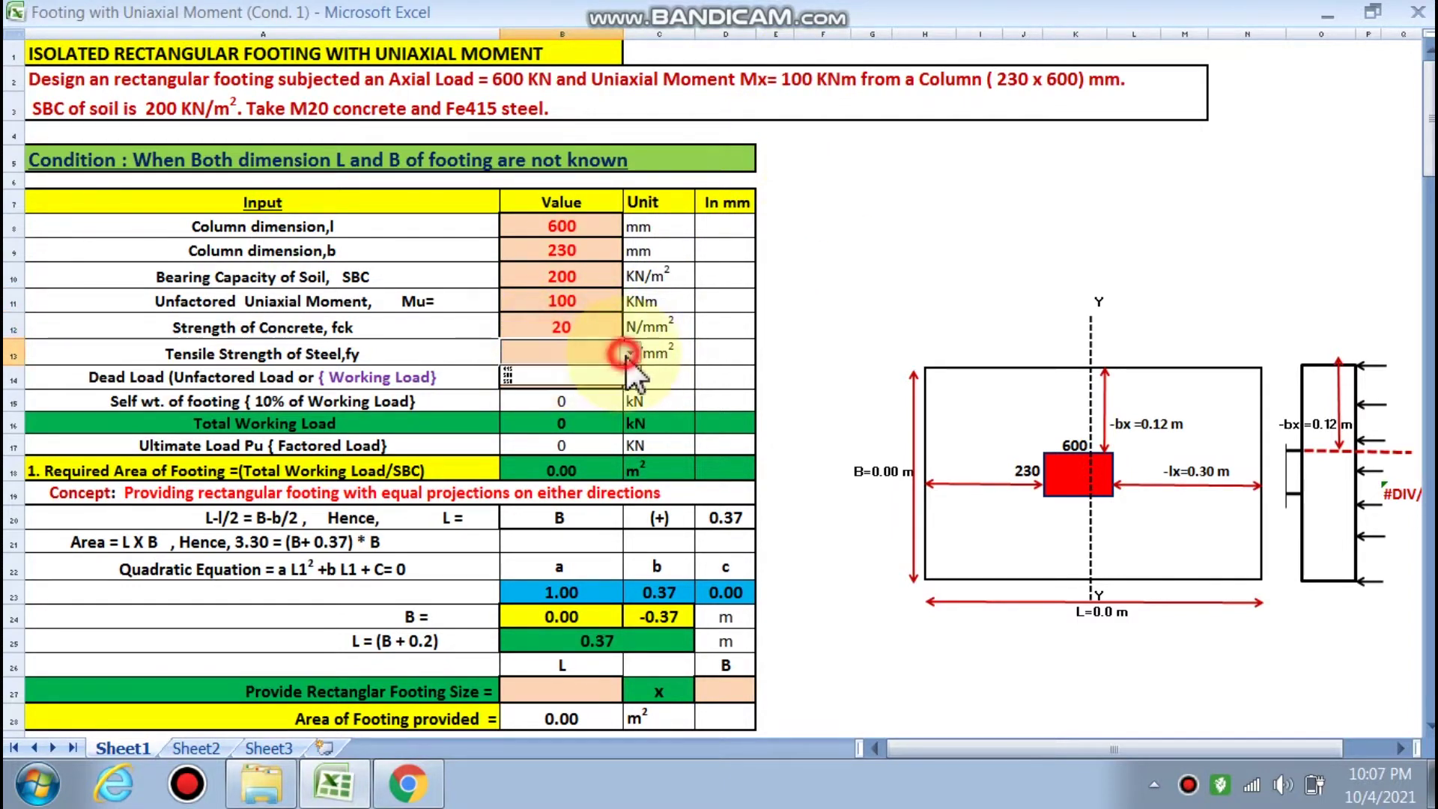
click(525, 372)
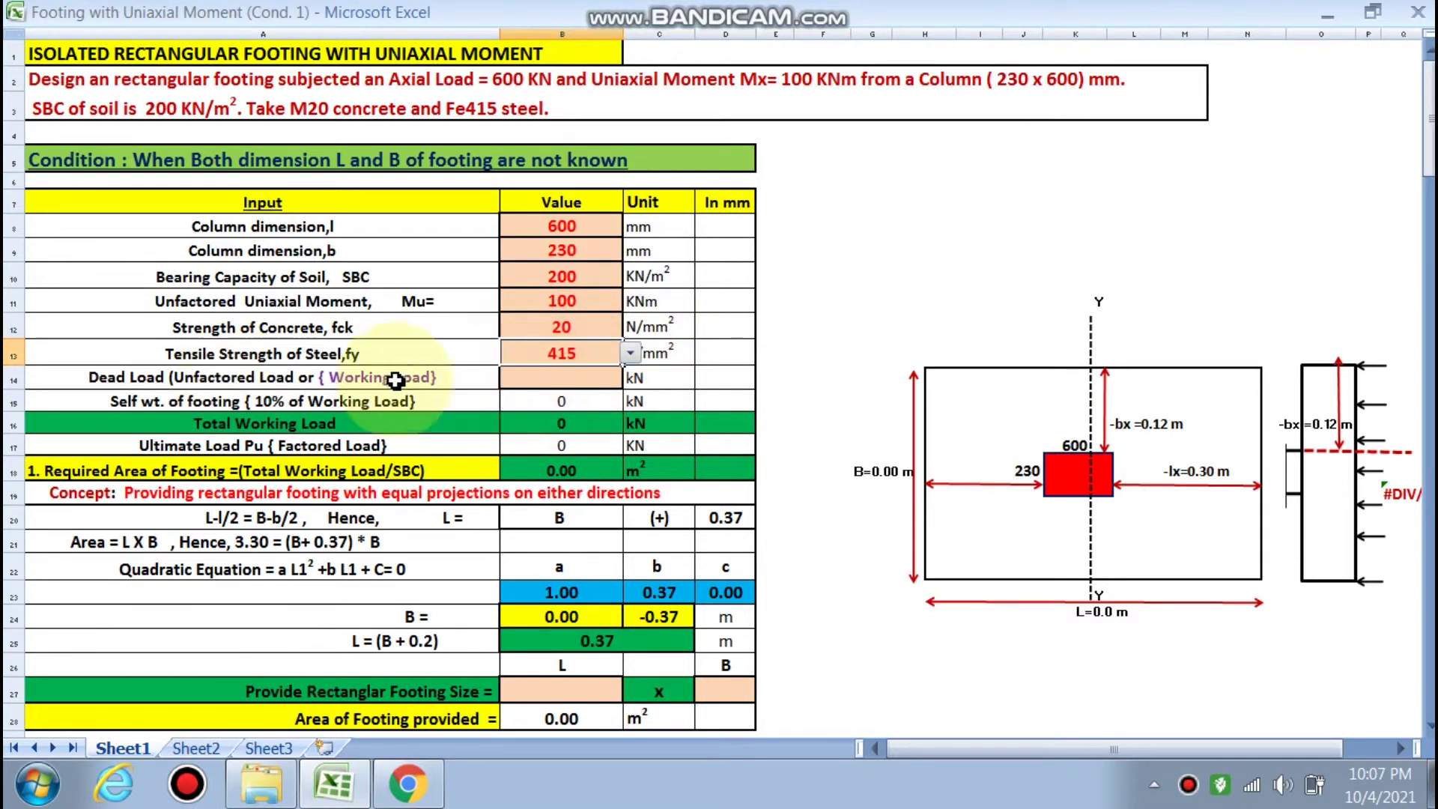
click(536, 376)
text(600)
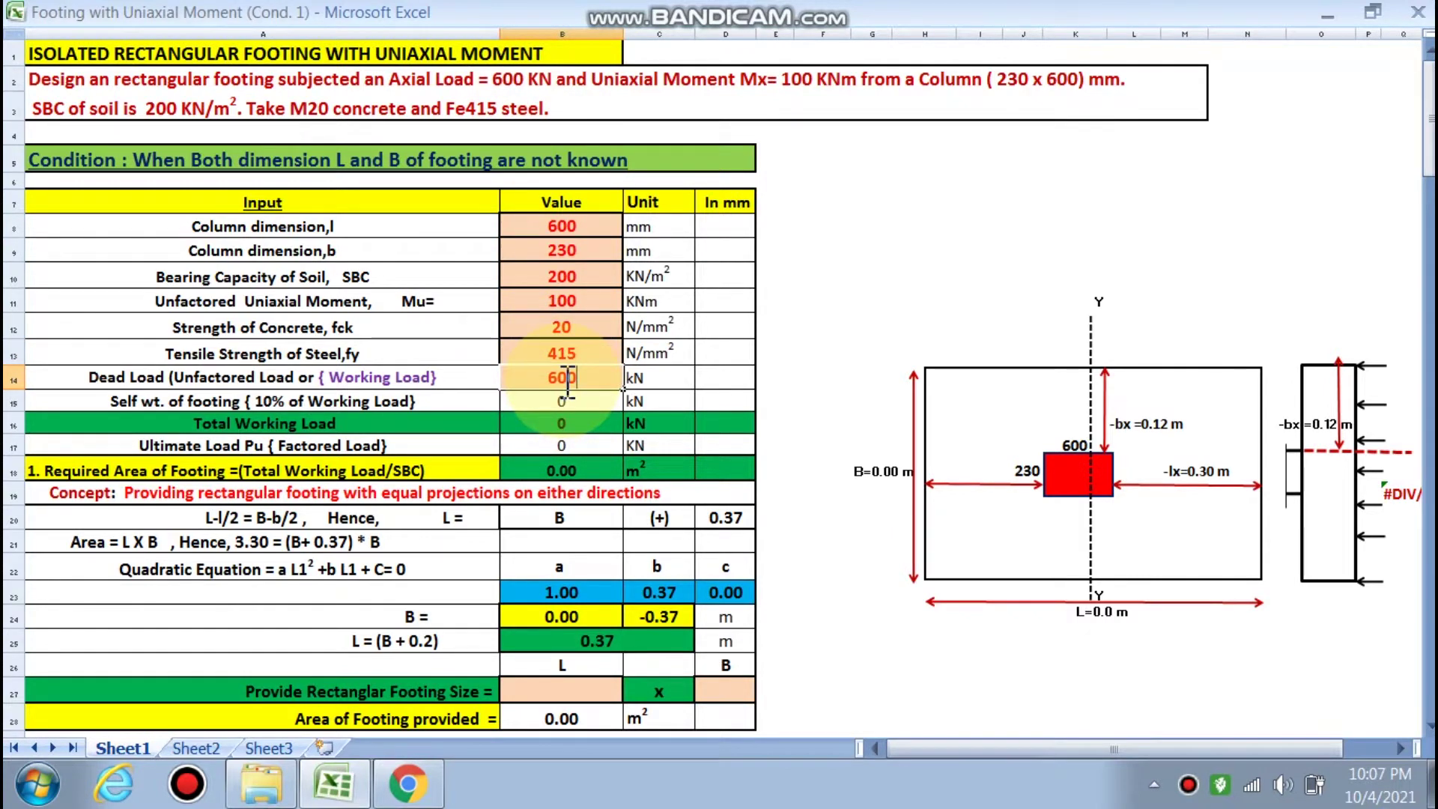
click(528, 445)
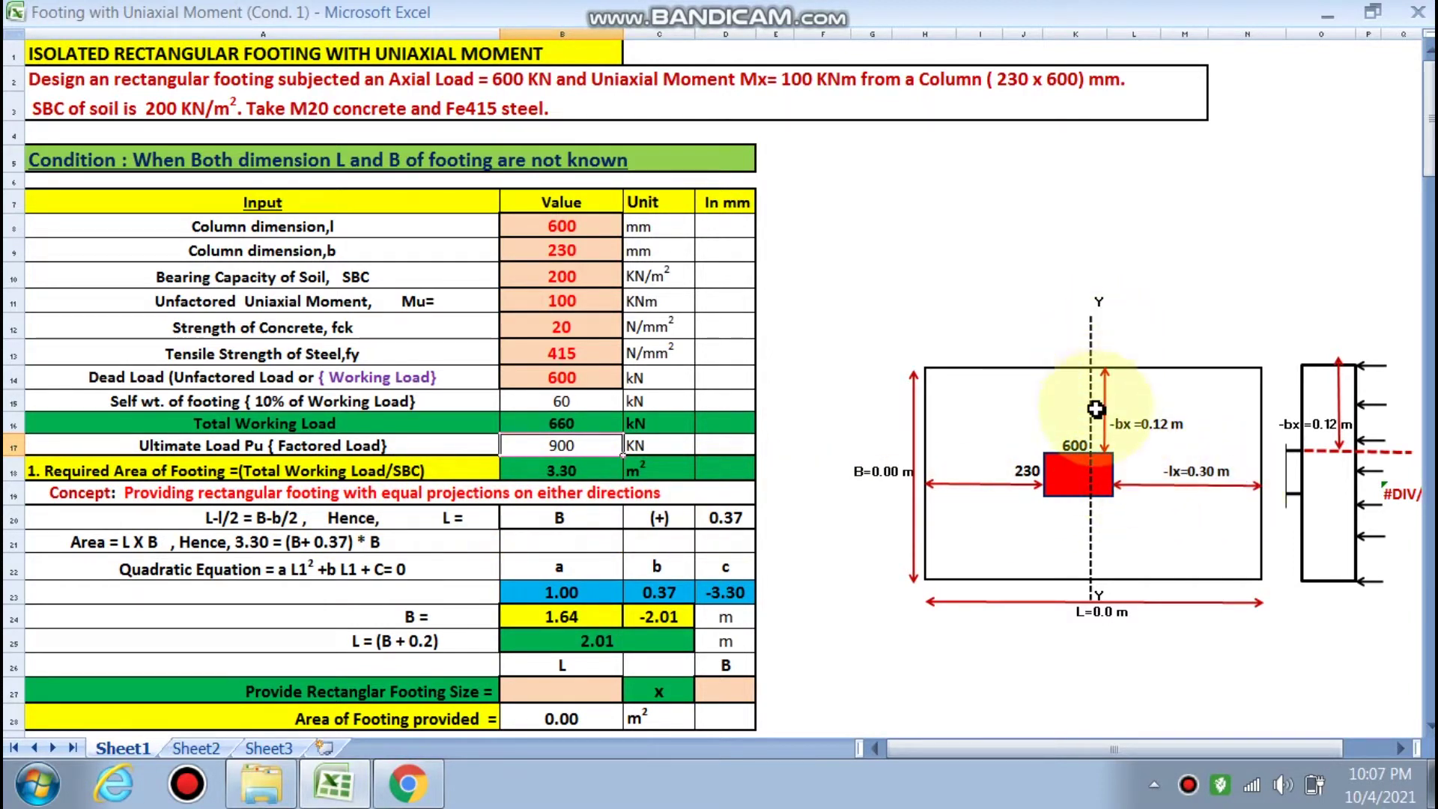
Scroll down to the provided rectangular footing size row and enter width B as 1.70 in D27
scroll(1111, 445, down, 1)
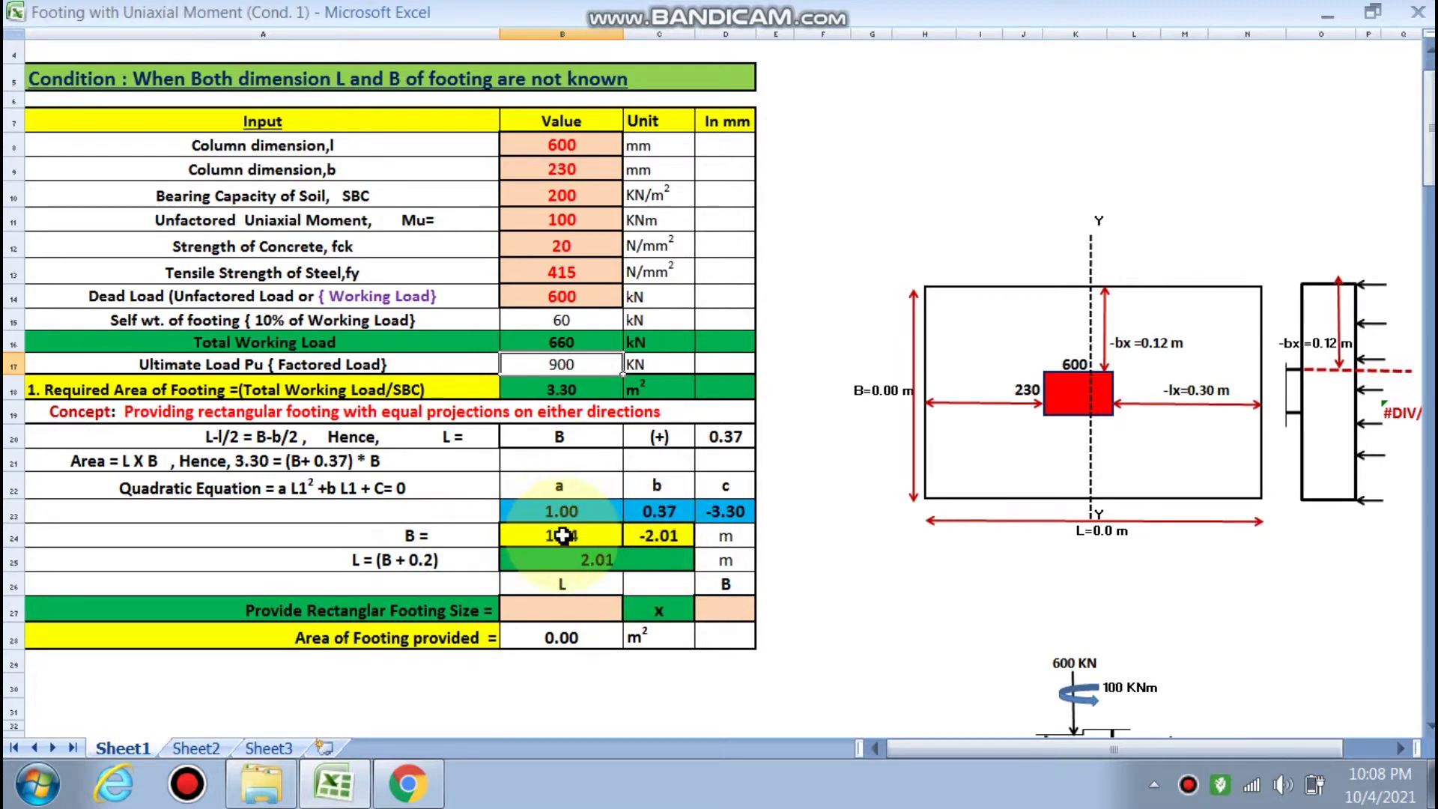
scroll(605, 560, down, 2)
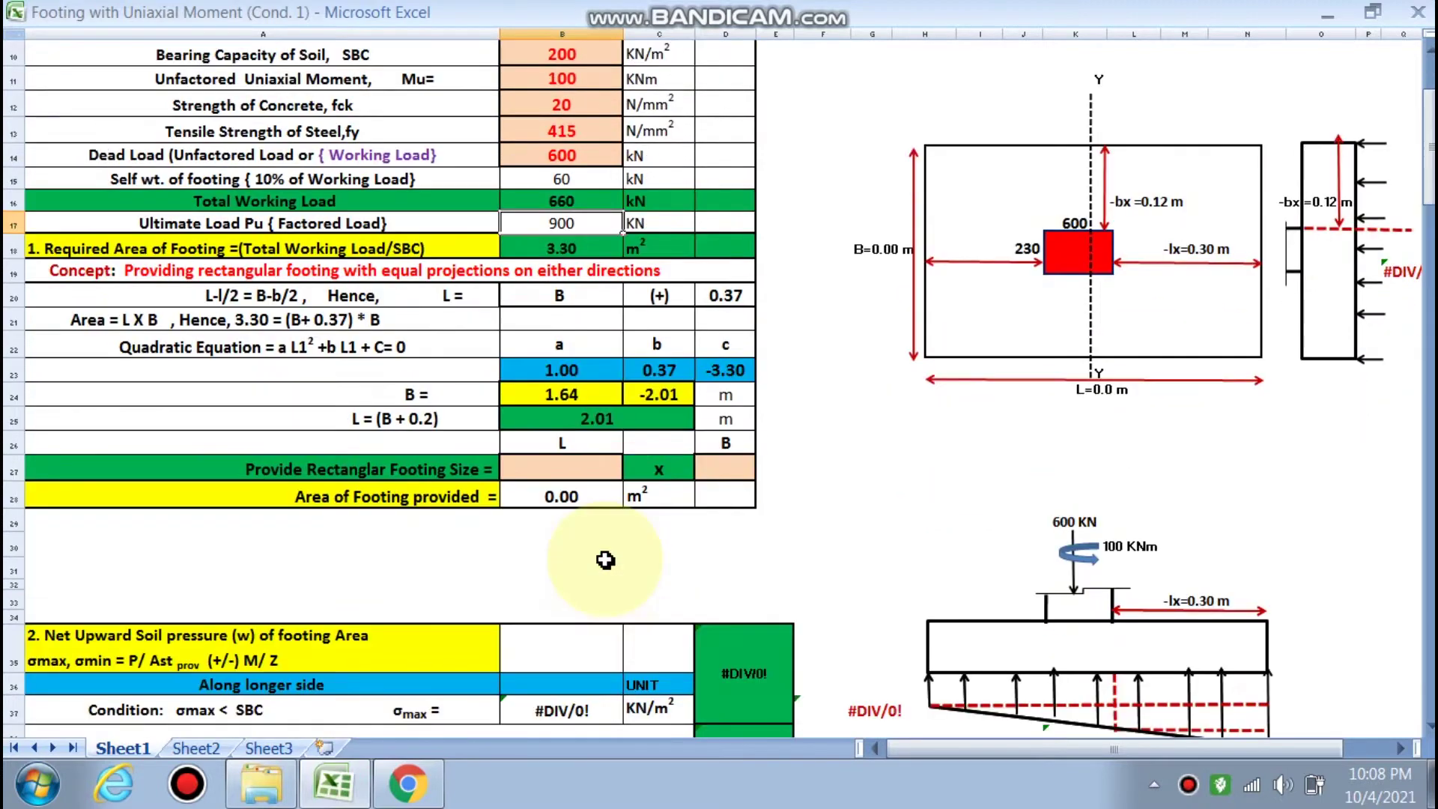
scroll(610, 561, down, 1)
click(734, 390)
text(1.7)
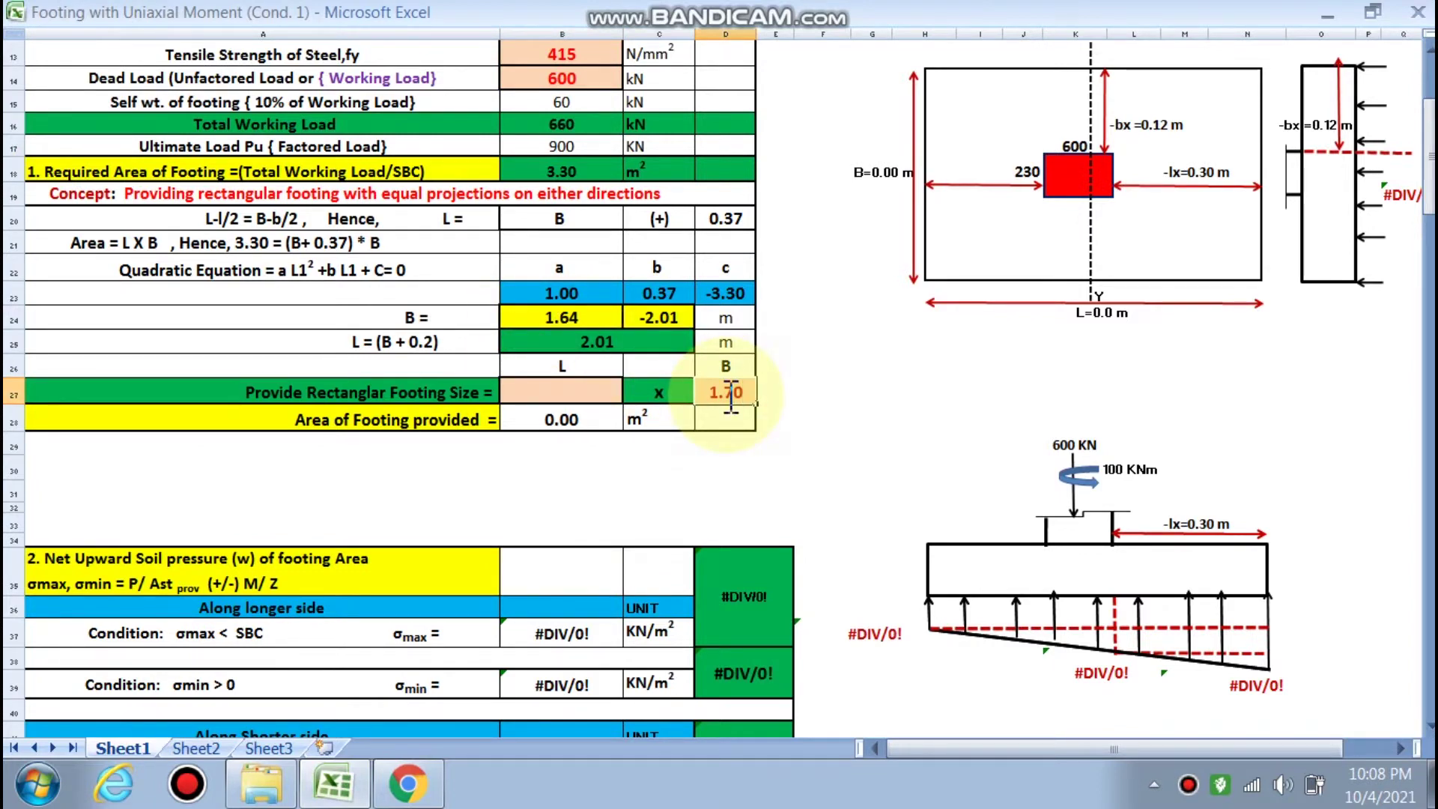
Confirm width B of 1.70 m and enter footing length L of 2.4 m, giving 4.08 m² area
click(876, 419)
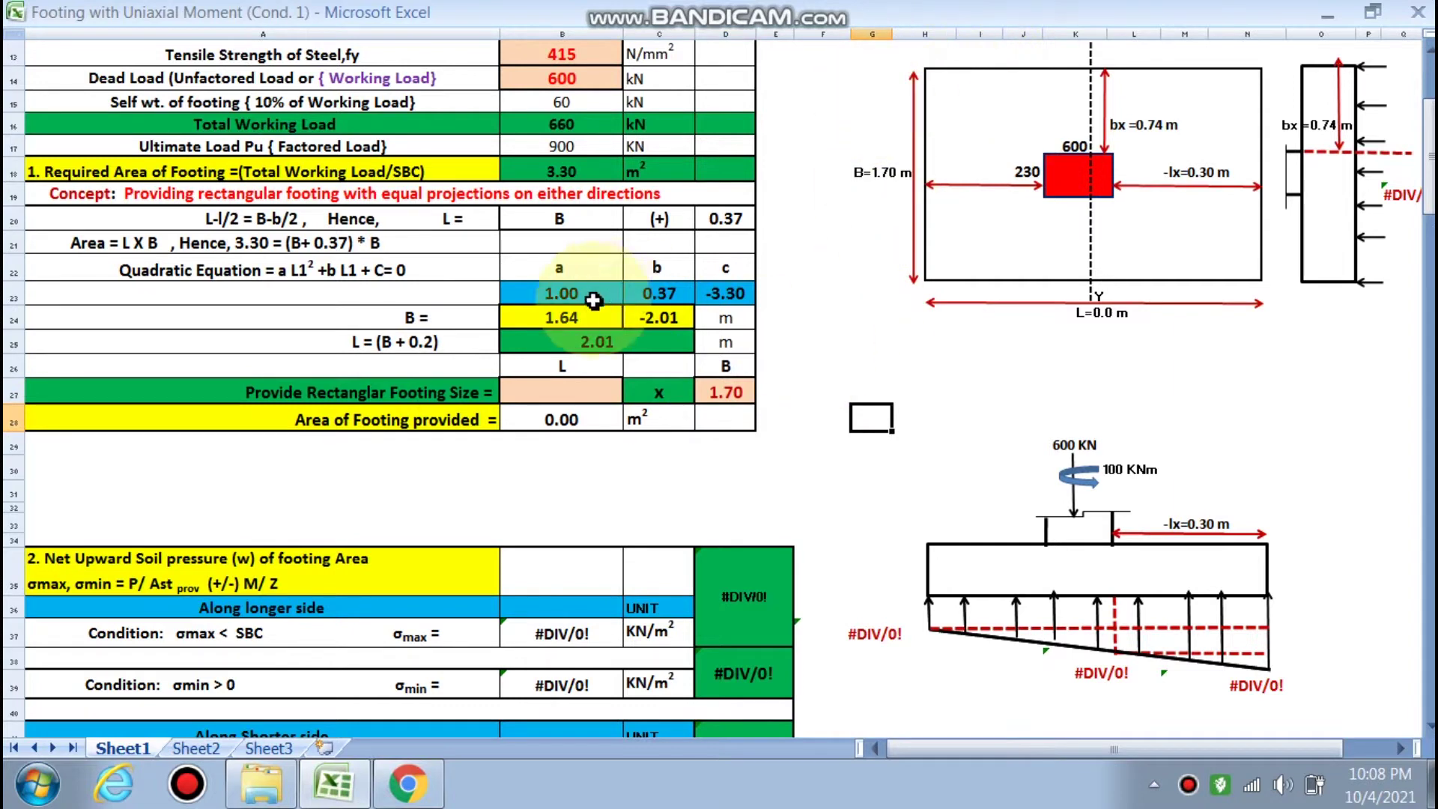
click(582, 395)
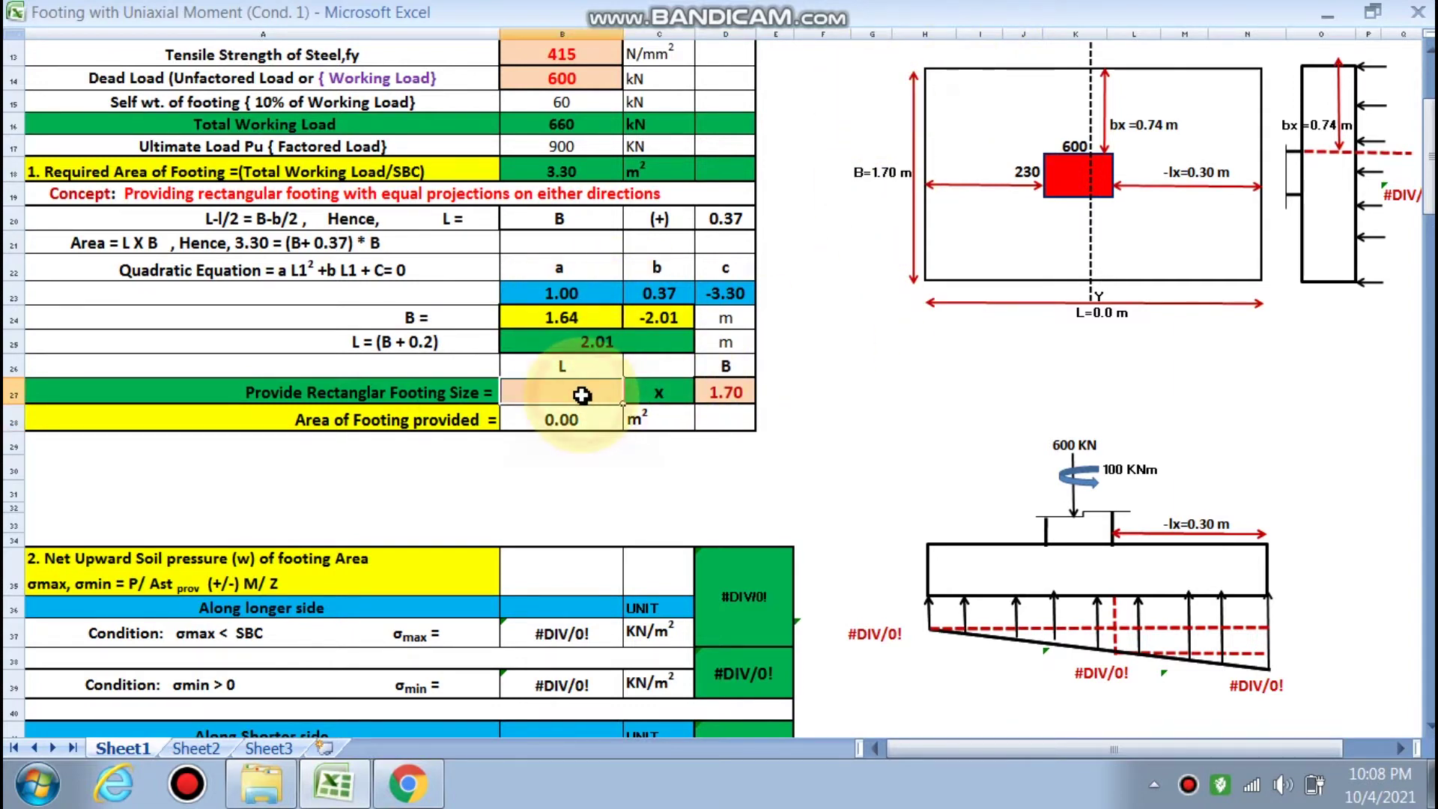
scroll(582, 394, down, 1)
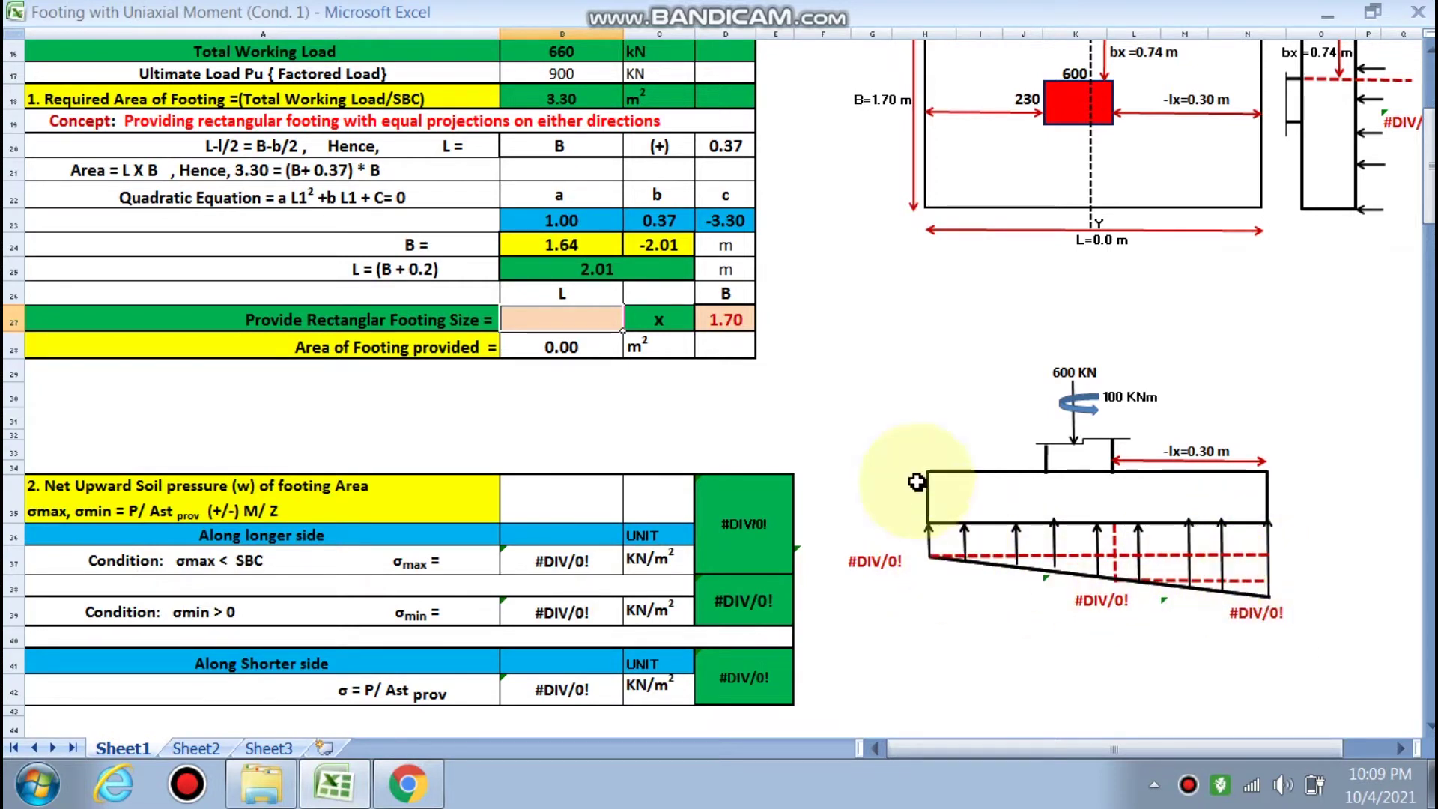
click(564, 314)
text(2.1)
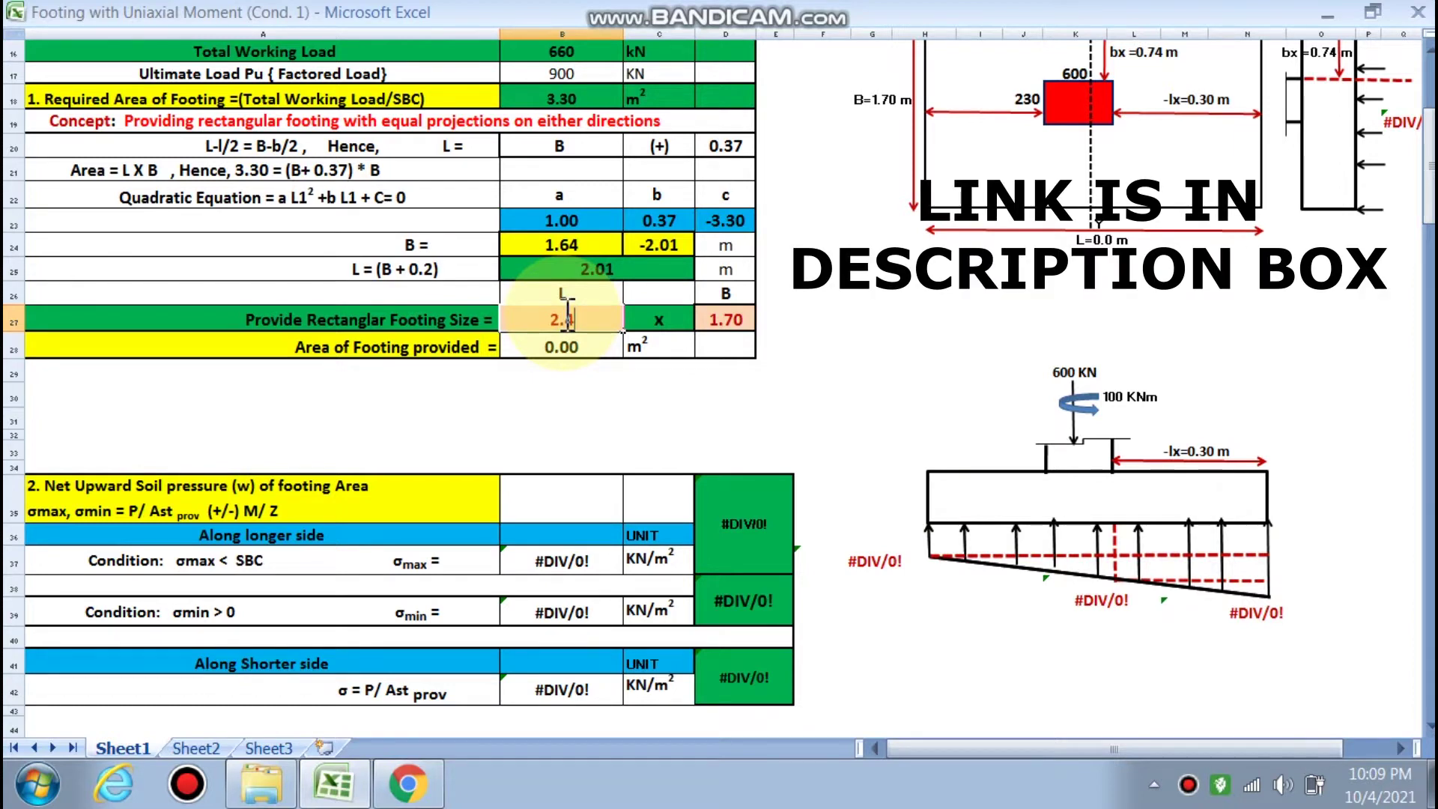
text(2.4)
click(758, 368)
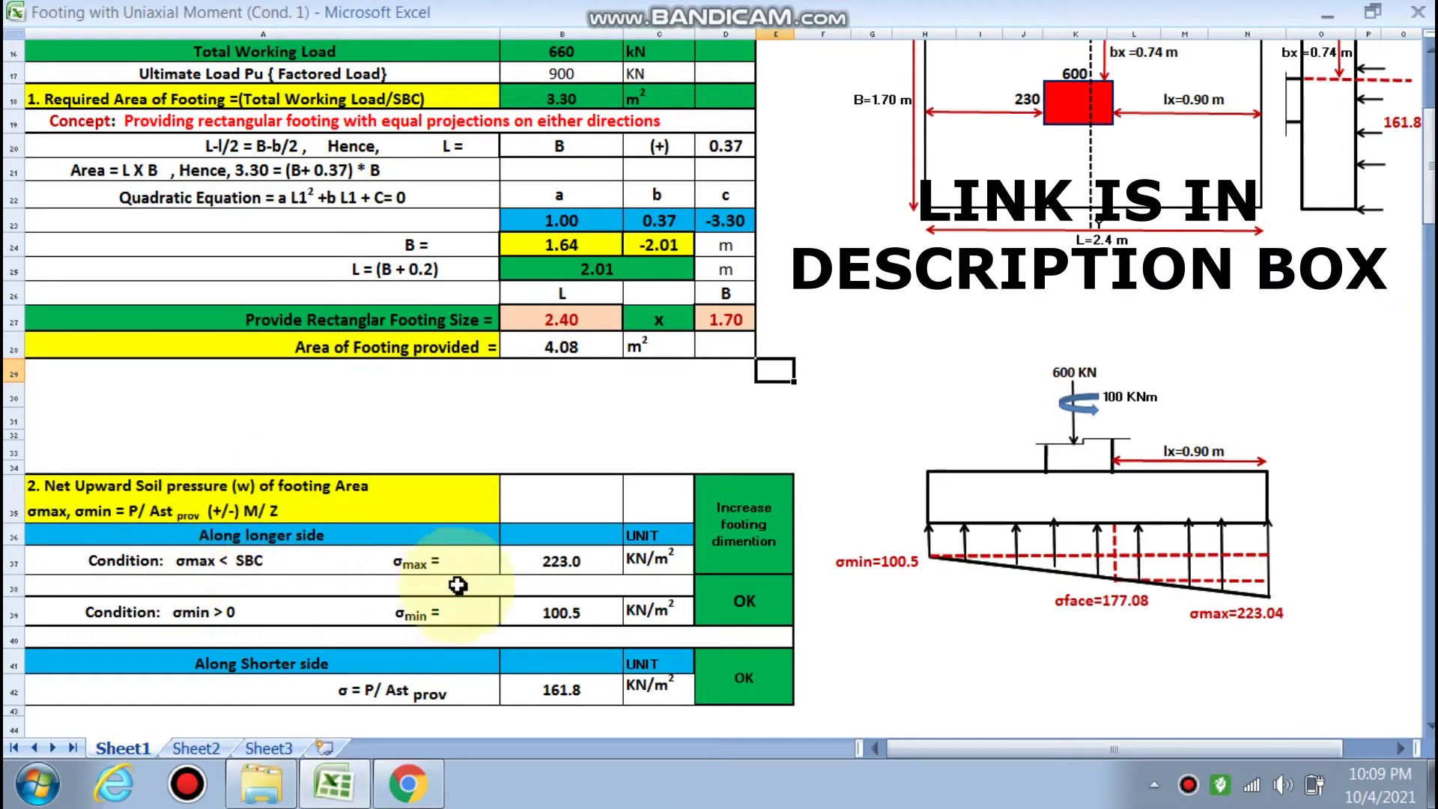
Review the 2.40 × 1.70 m footing results (σmax 223.0 kN/m²) and select the length to revise
scroll(562, 563, up, 2)
scroll(561, 561, up, 3)
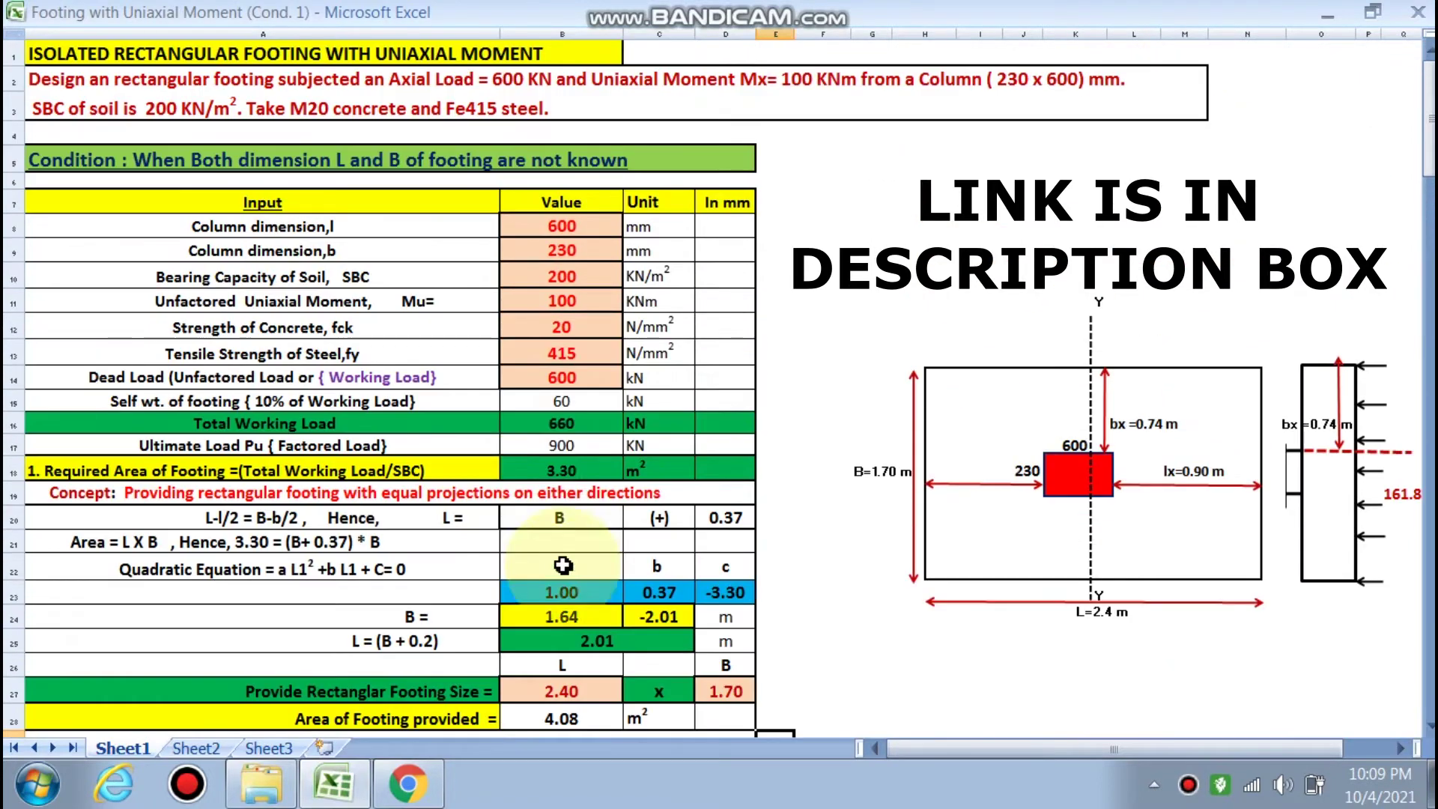
scroll(565, 271, down, 2)
scroll(602, 399, down, 2)
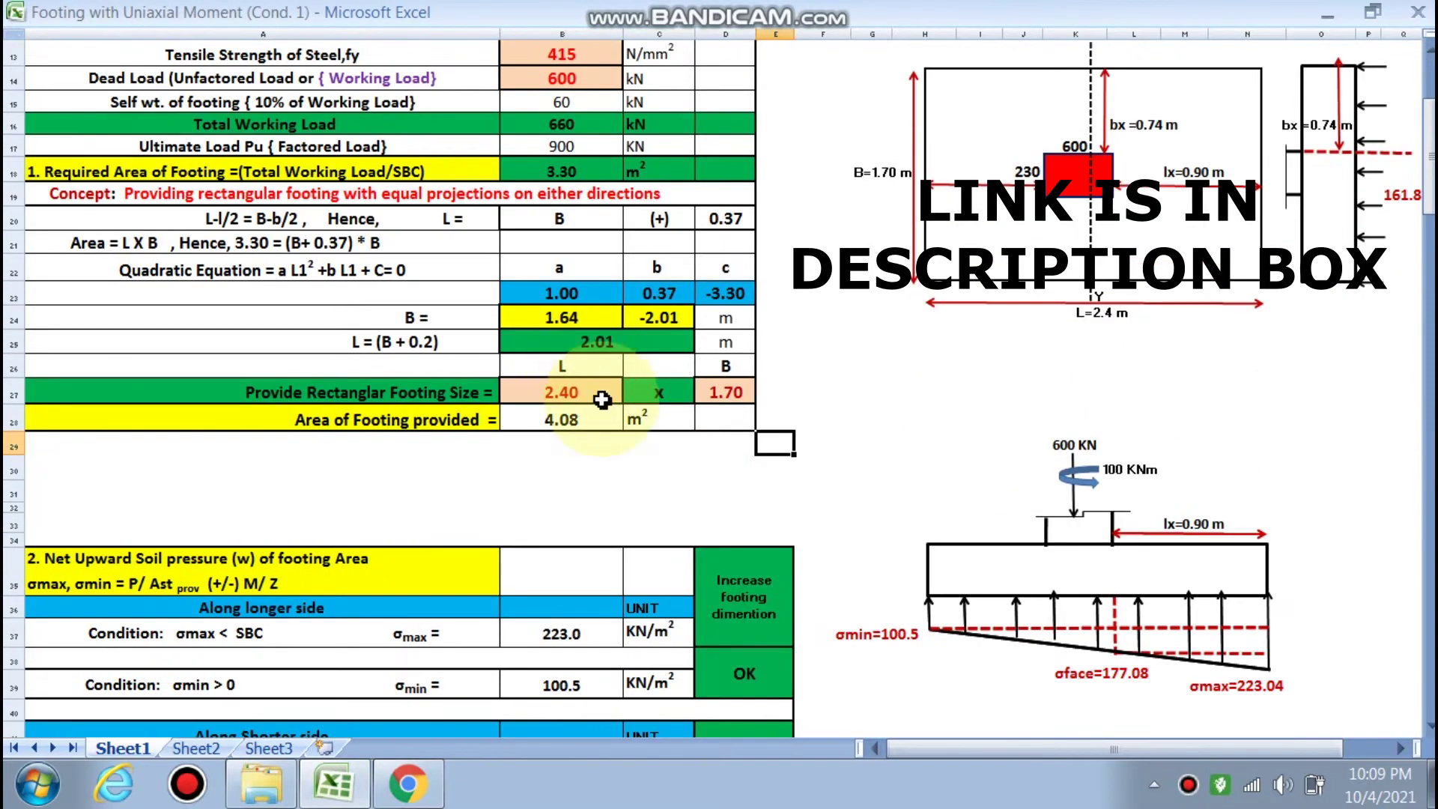
click(585, 395)
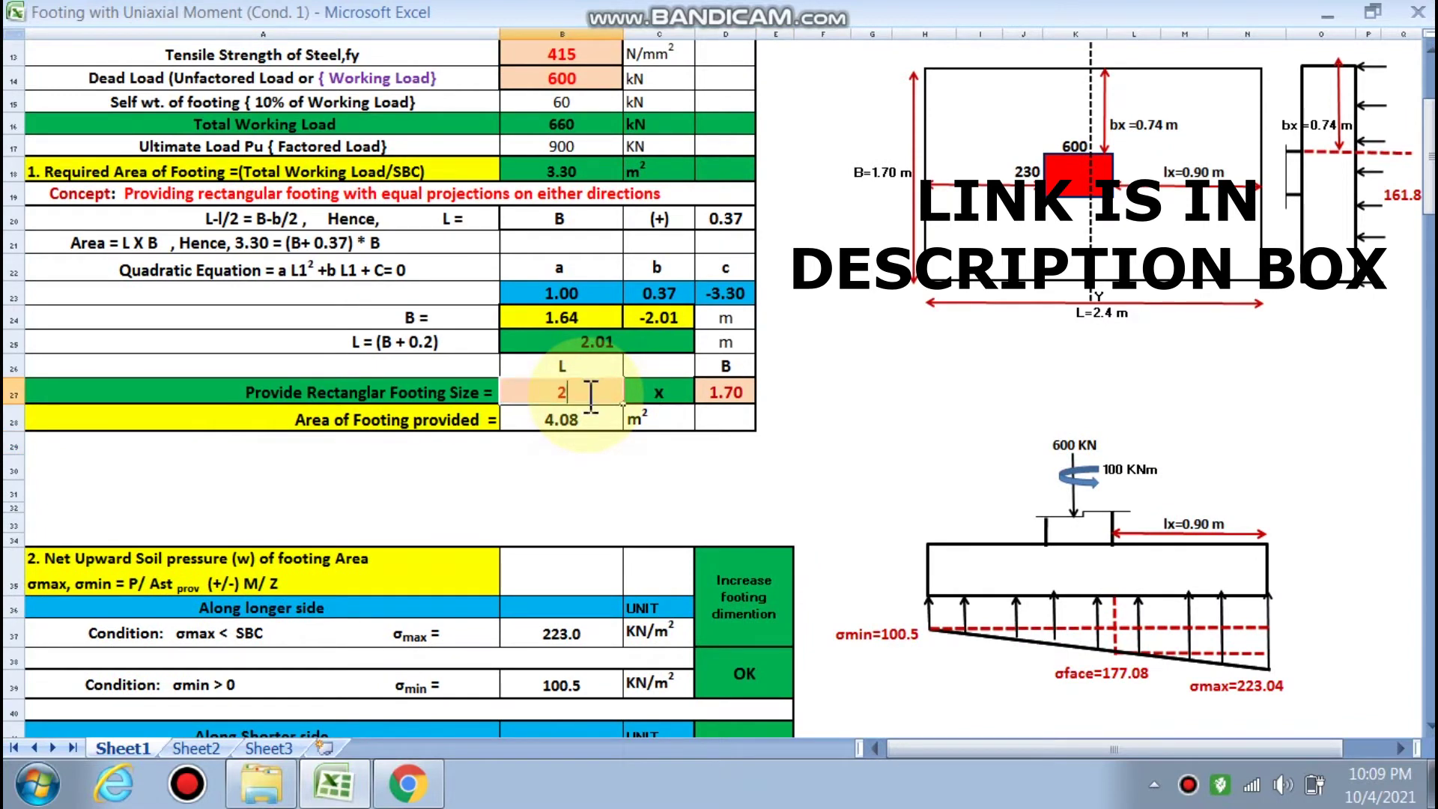
text(.5)
Increase footing length from 2.5 to 2.6 to 2.7 m until both soil pressure checks read OK
click(569, 490)
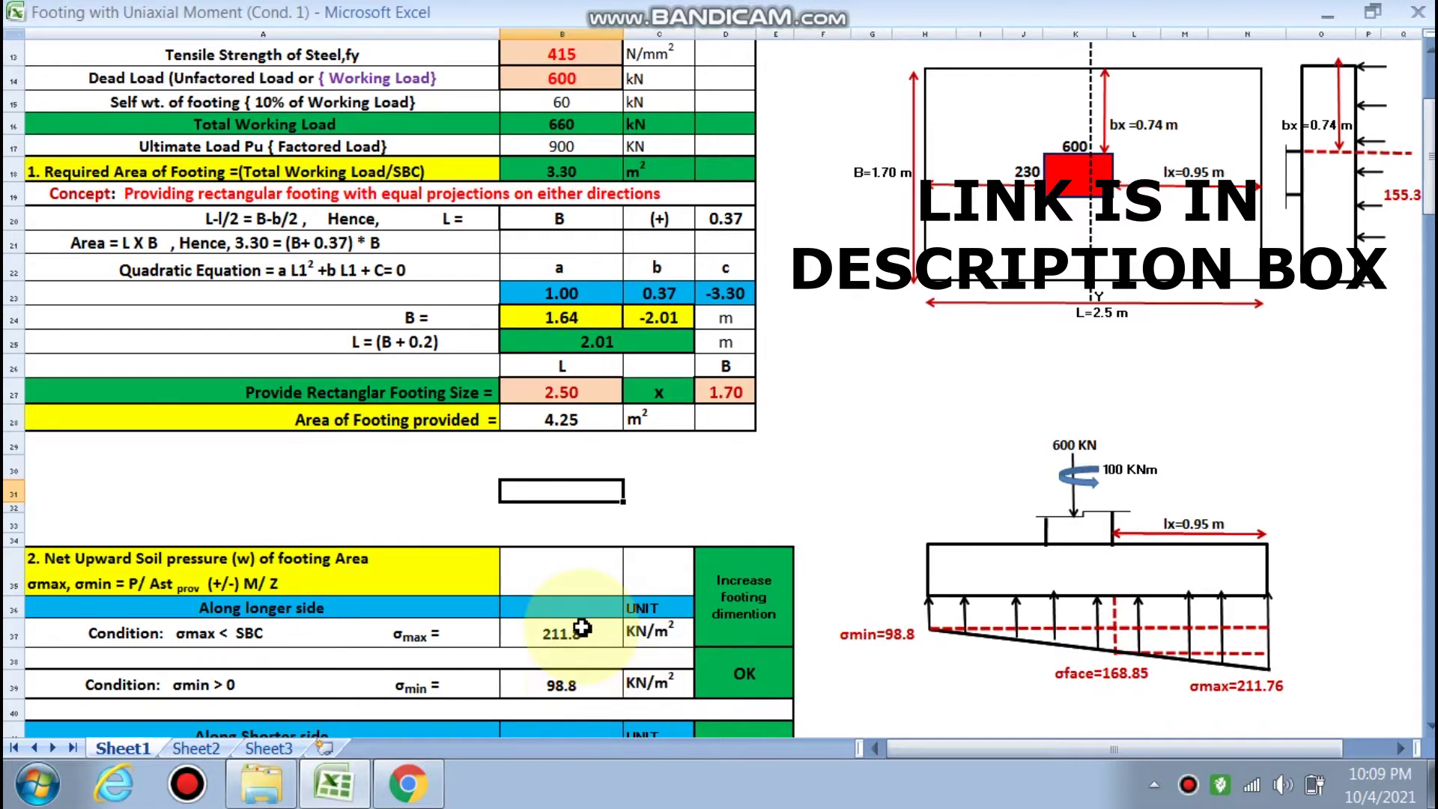
scroll(581, 628, down, 1)
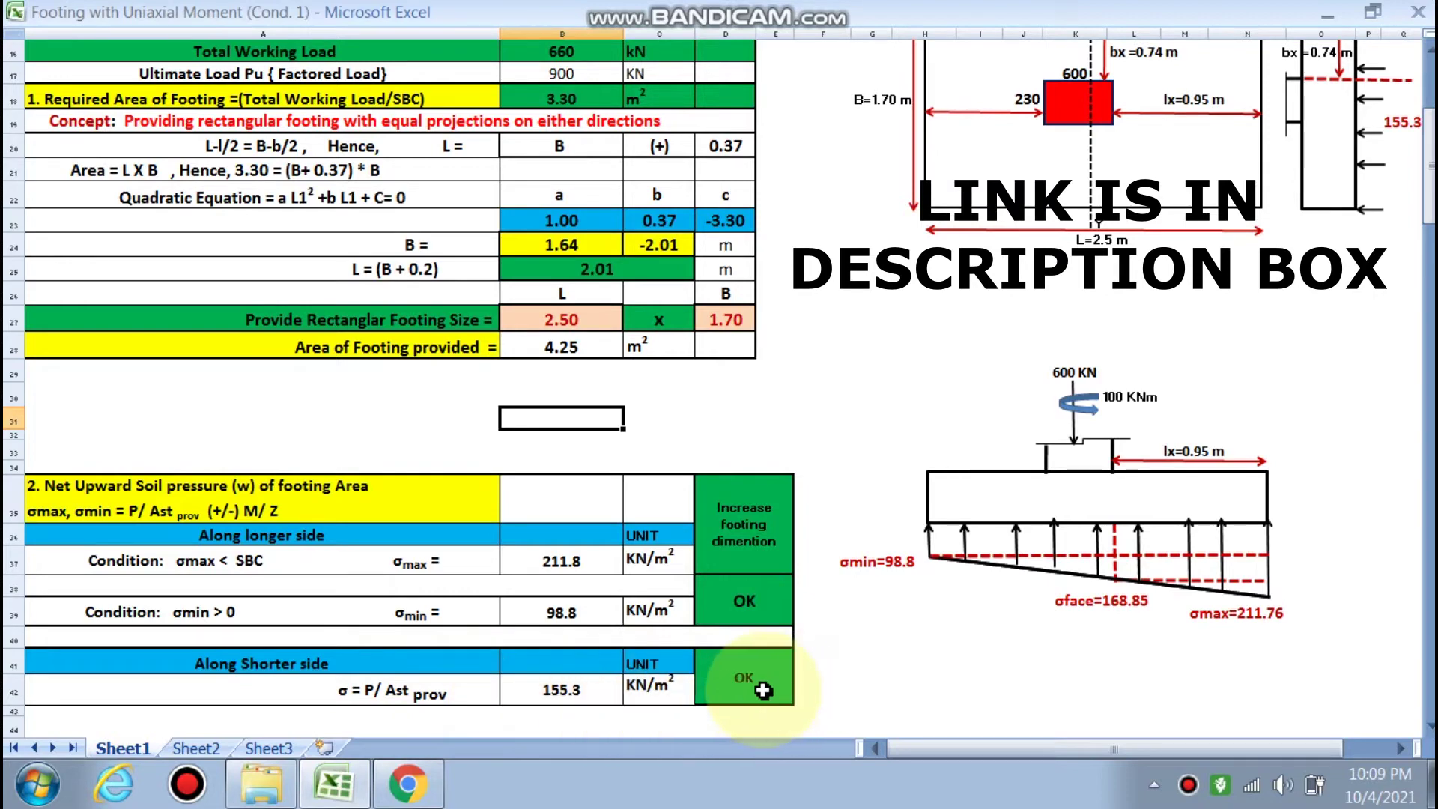
scroll(762, 690, up, 1)
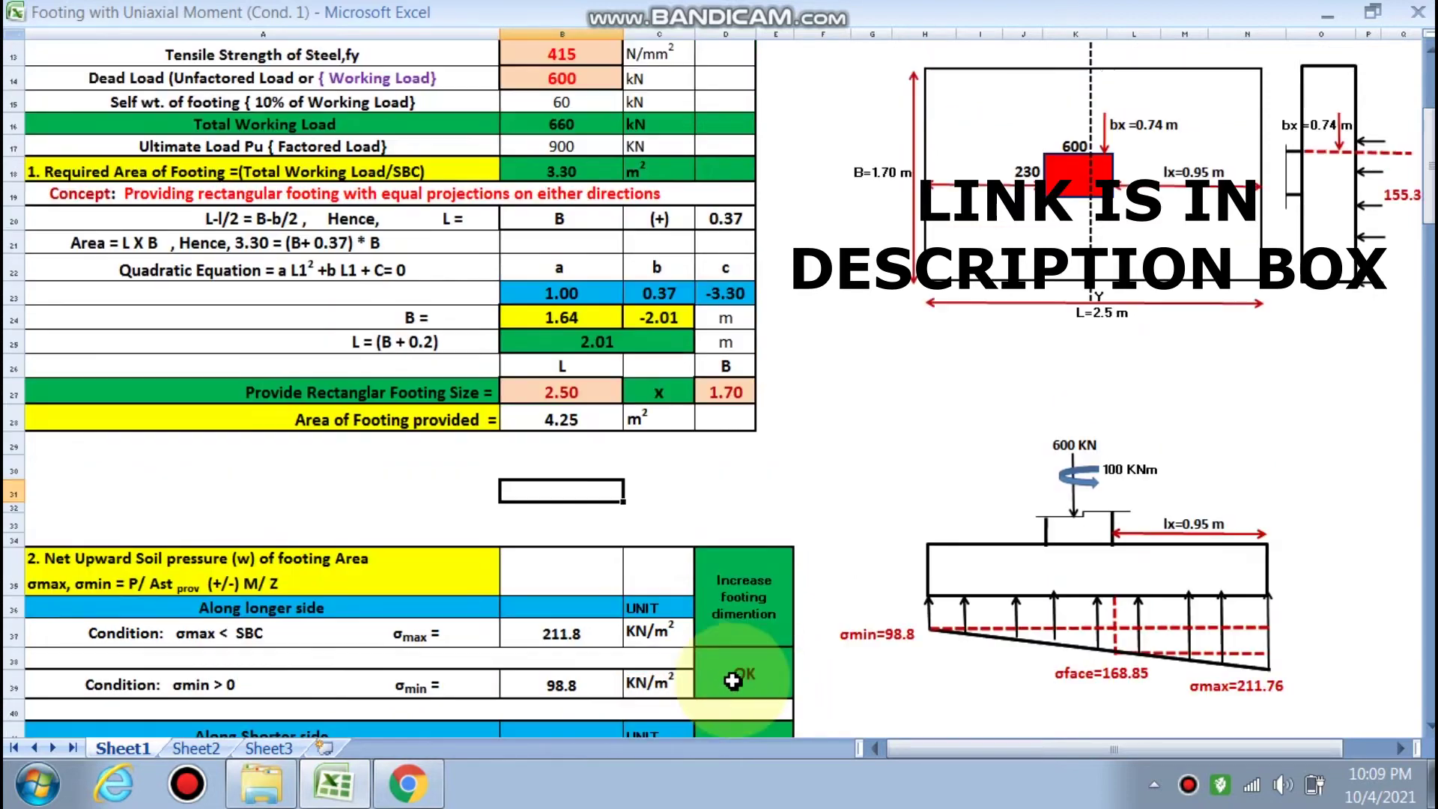
click(573, 394)
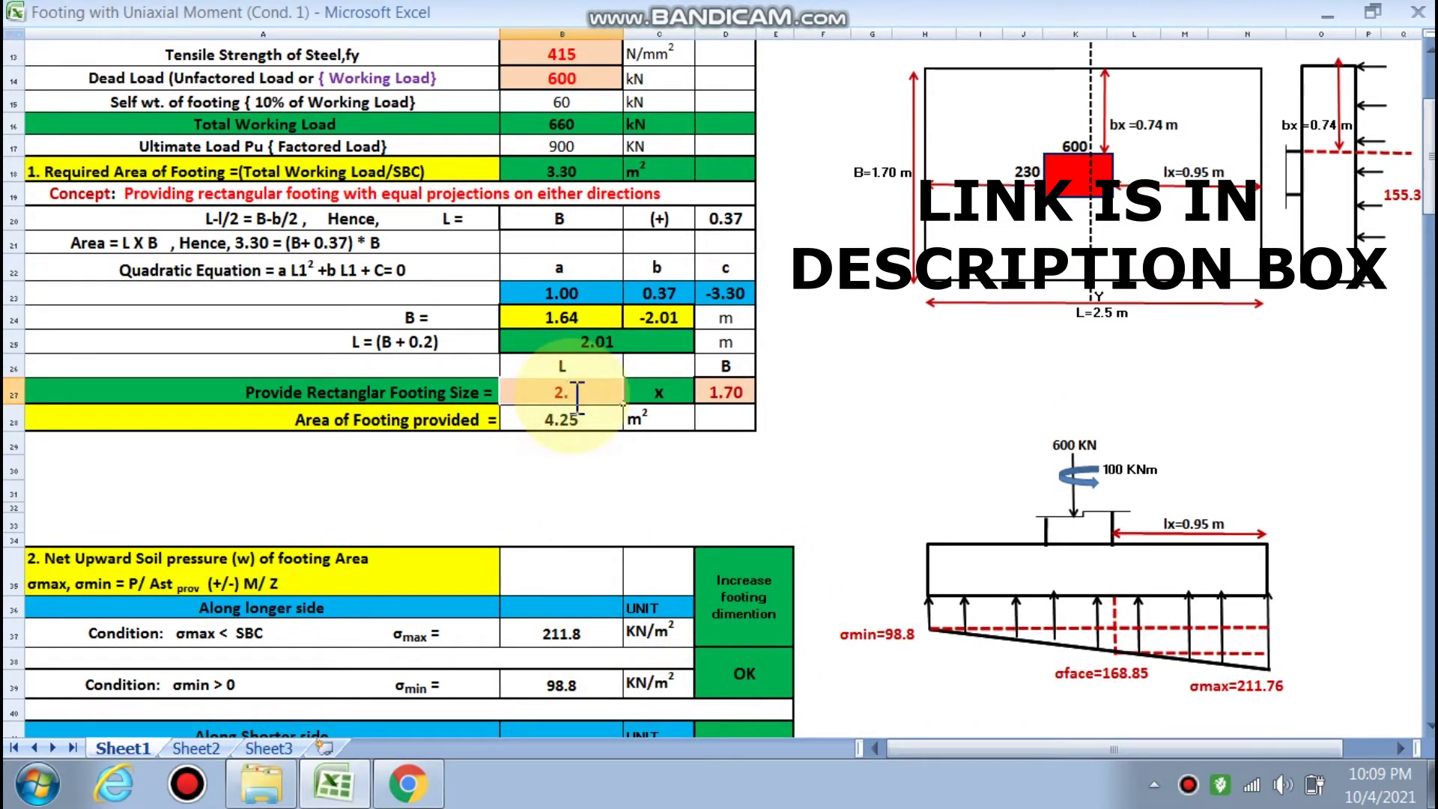
text(6)
click(569, 492)
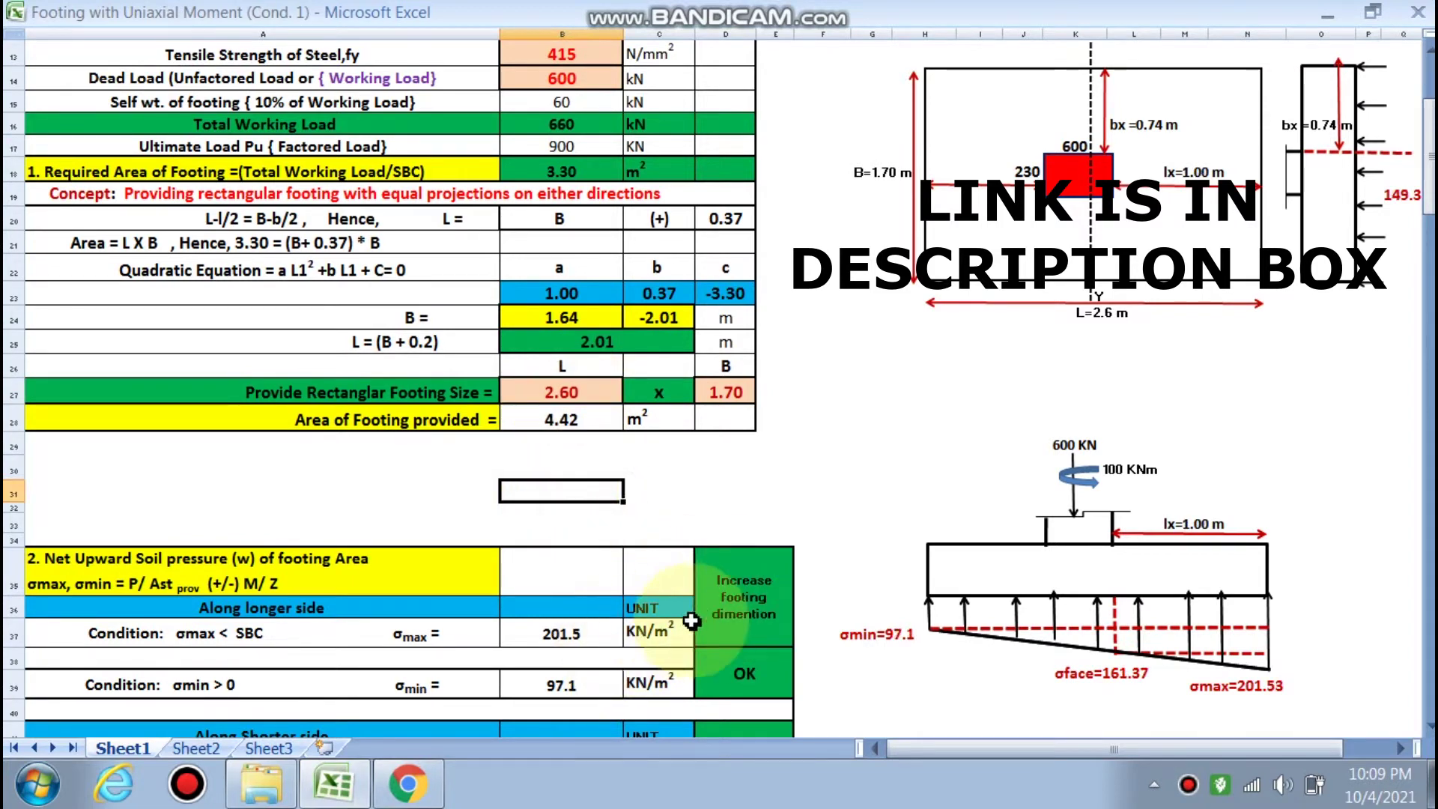
click(591, 386)
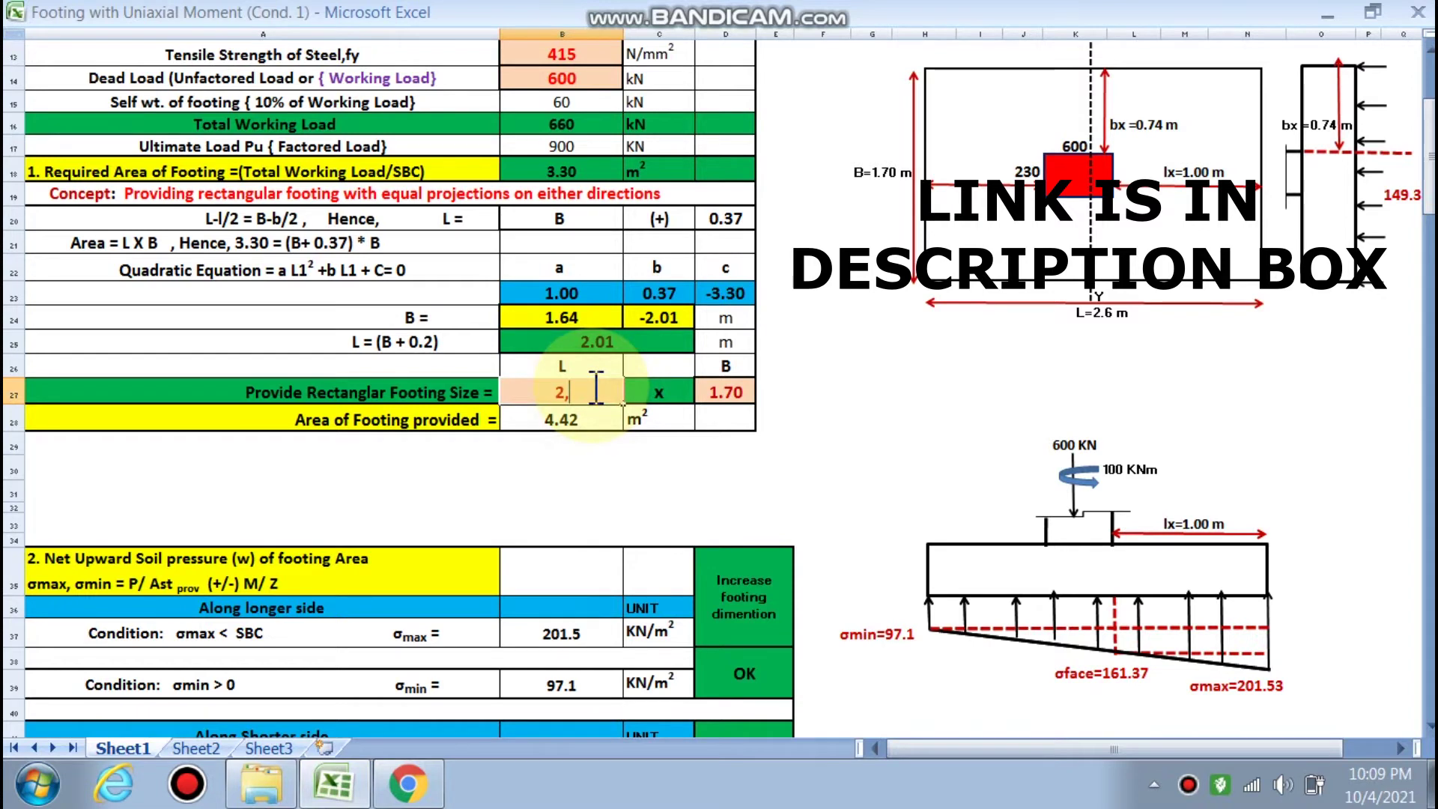
text(.)
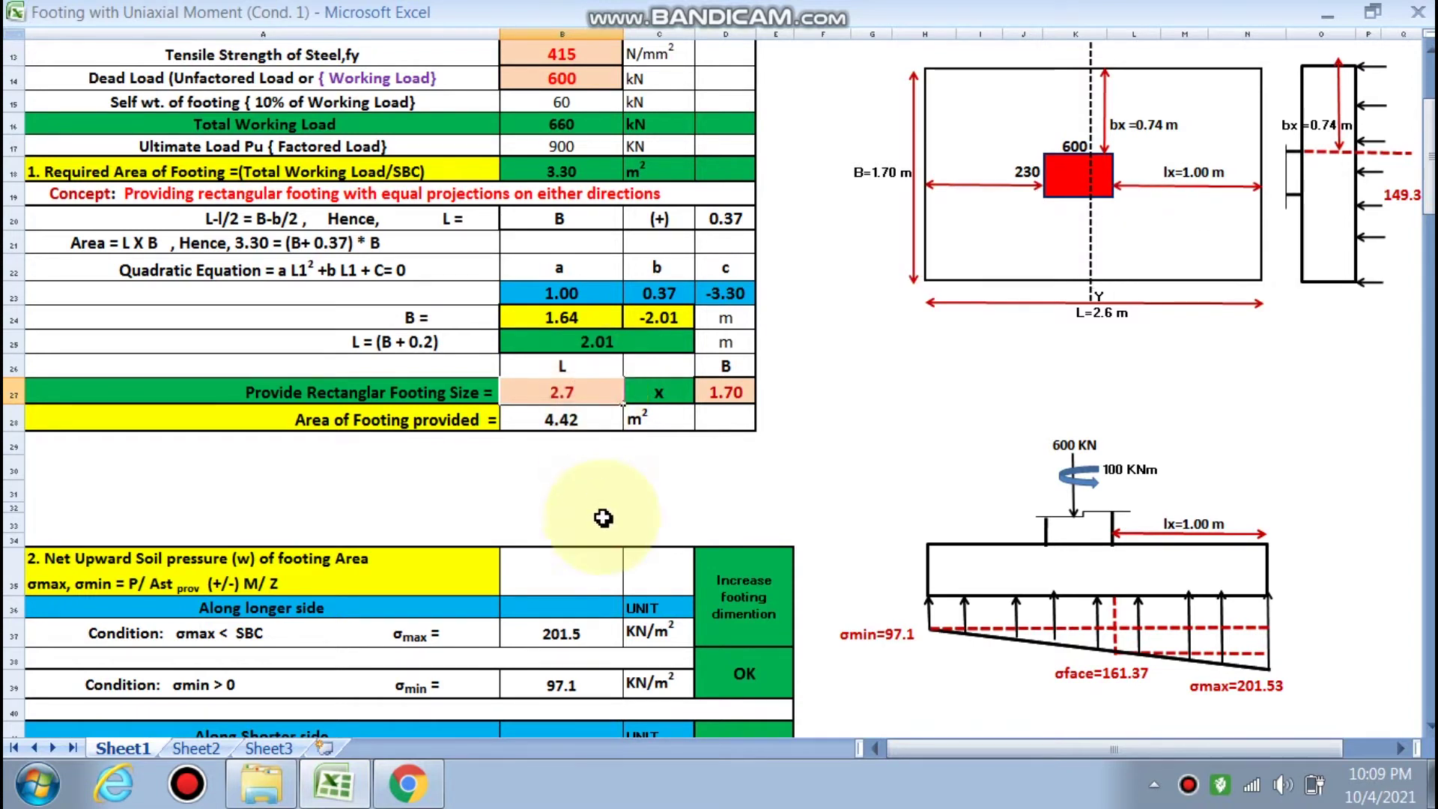
click(577, 517)
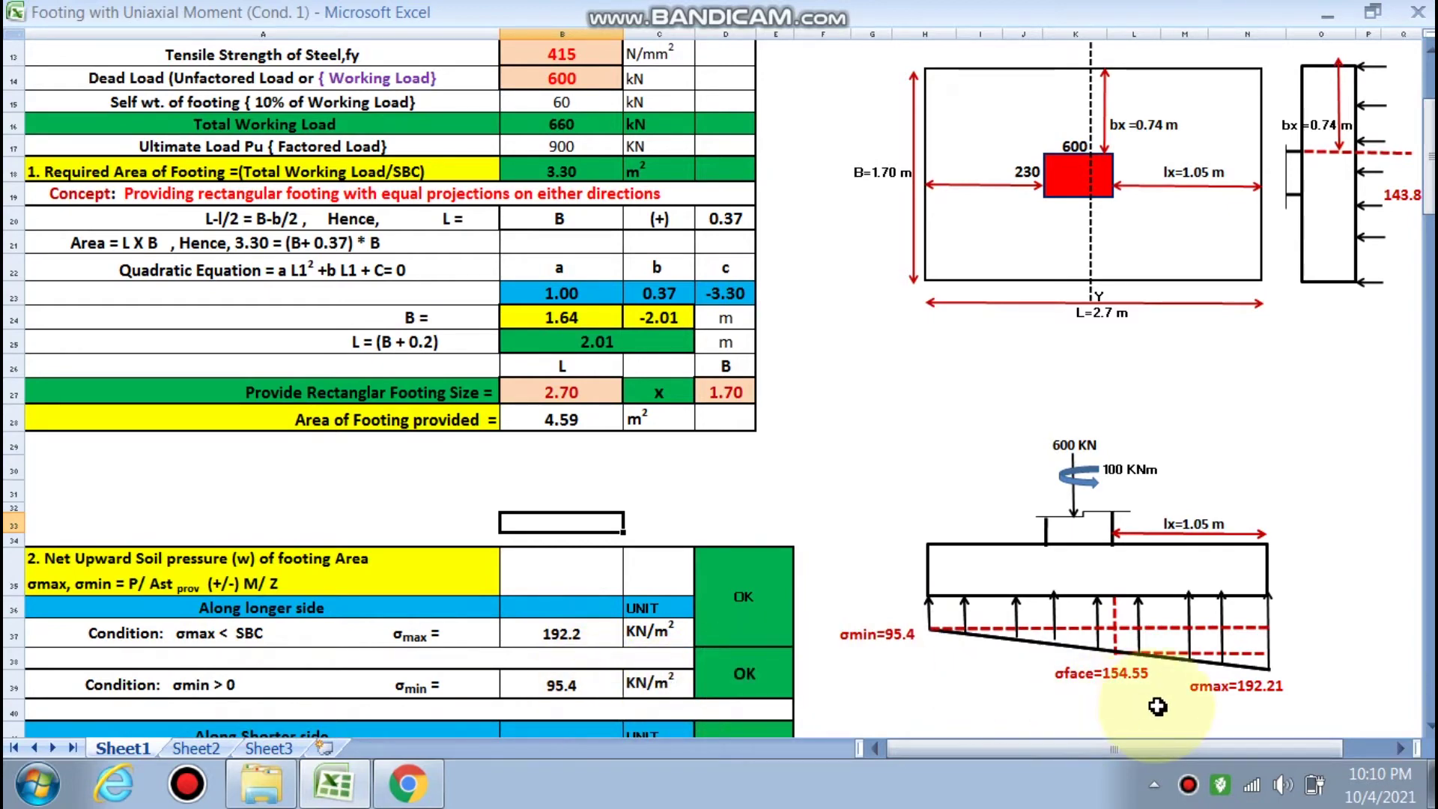
scroll(1194, 611, down, 1)
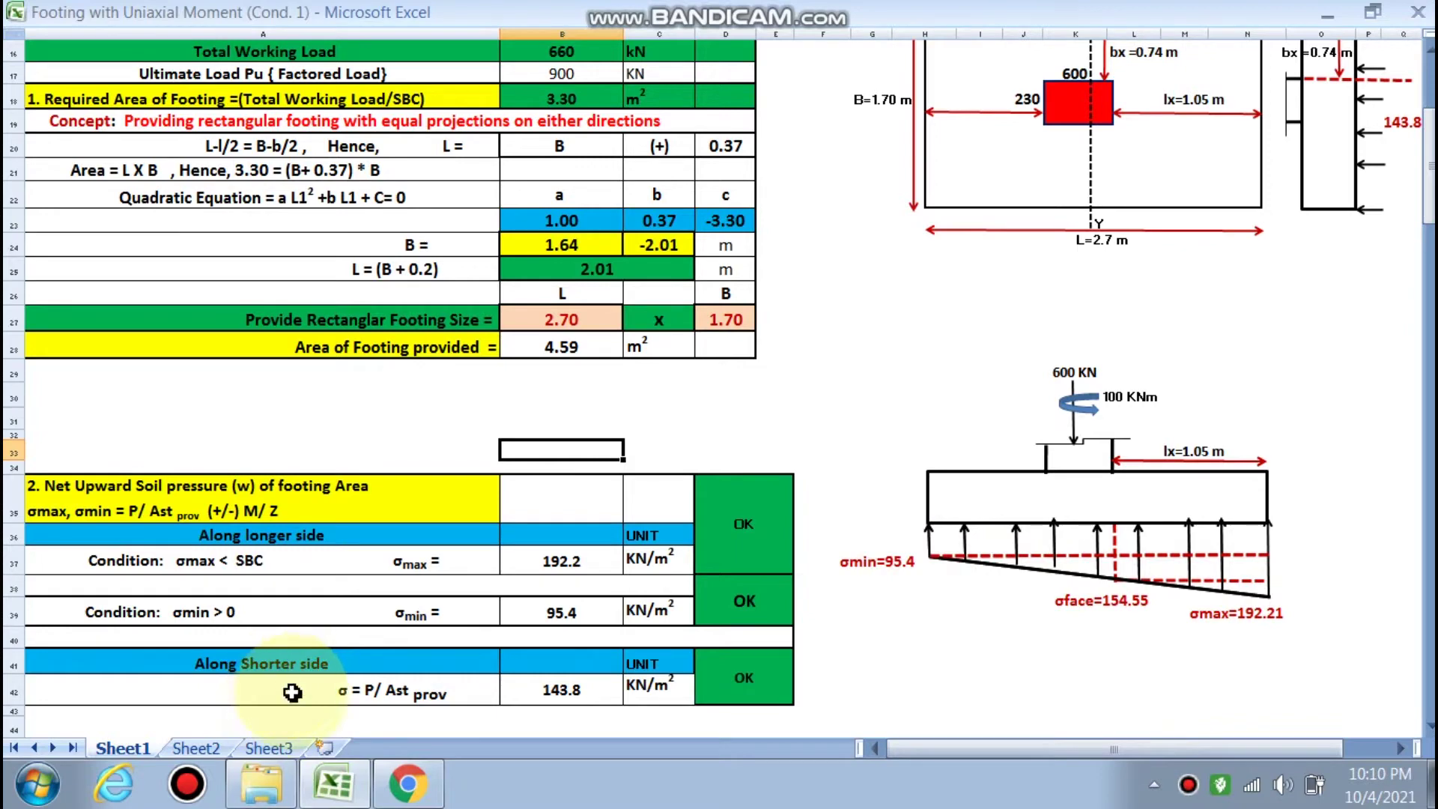
scroll(734, 584, up, 2)
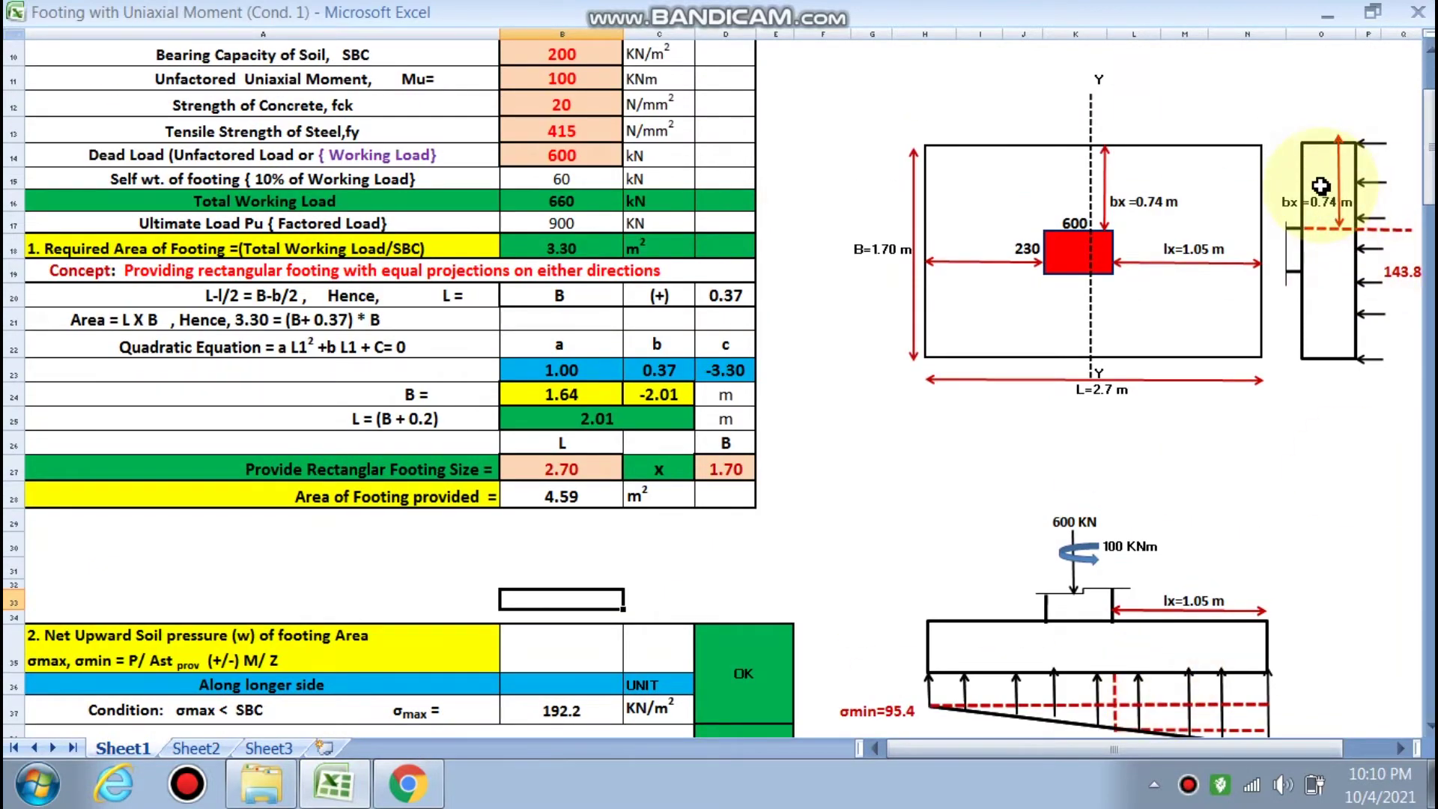
scroll(1321, 187, up, 2)
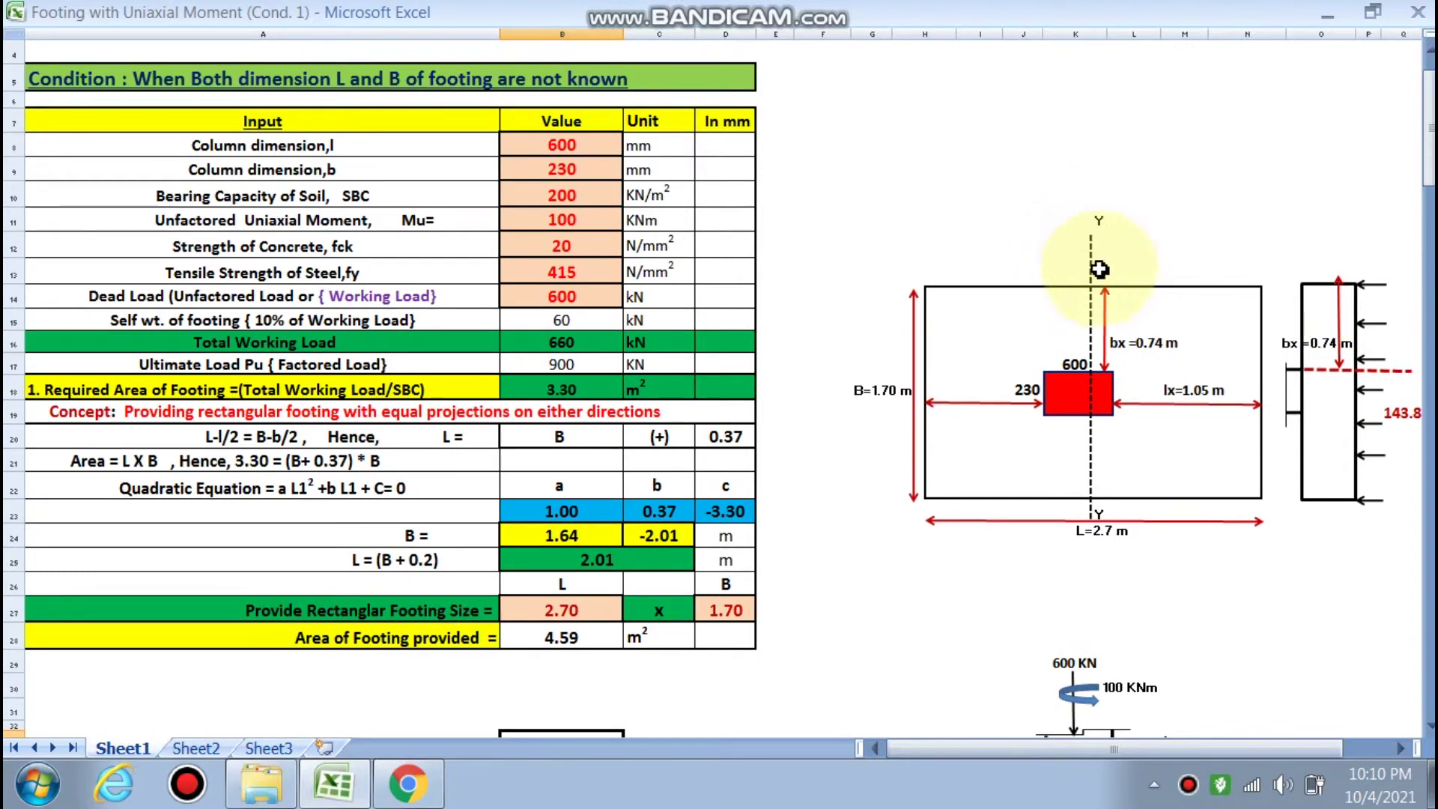
scroll(1124, 539, down, 3)
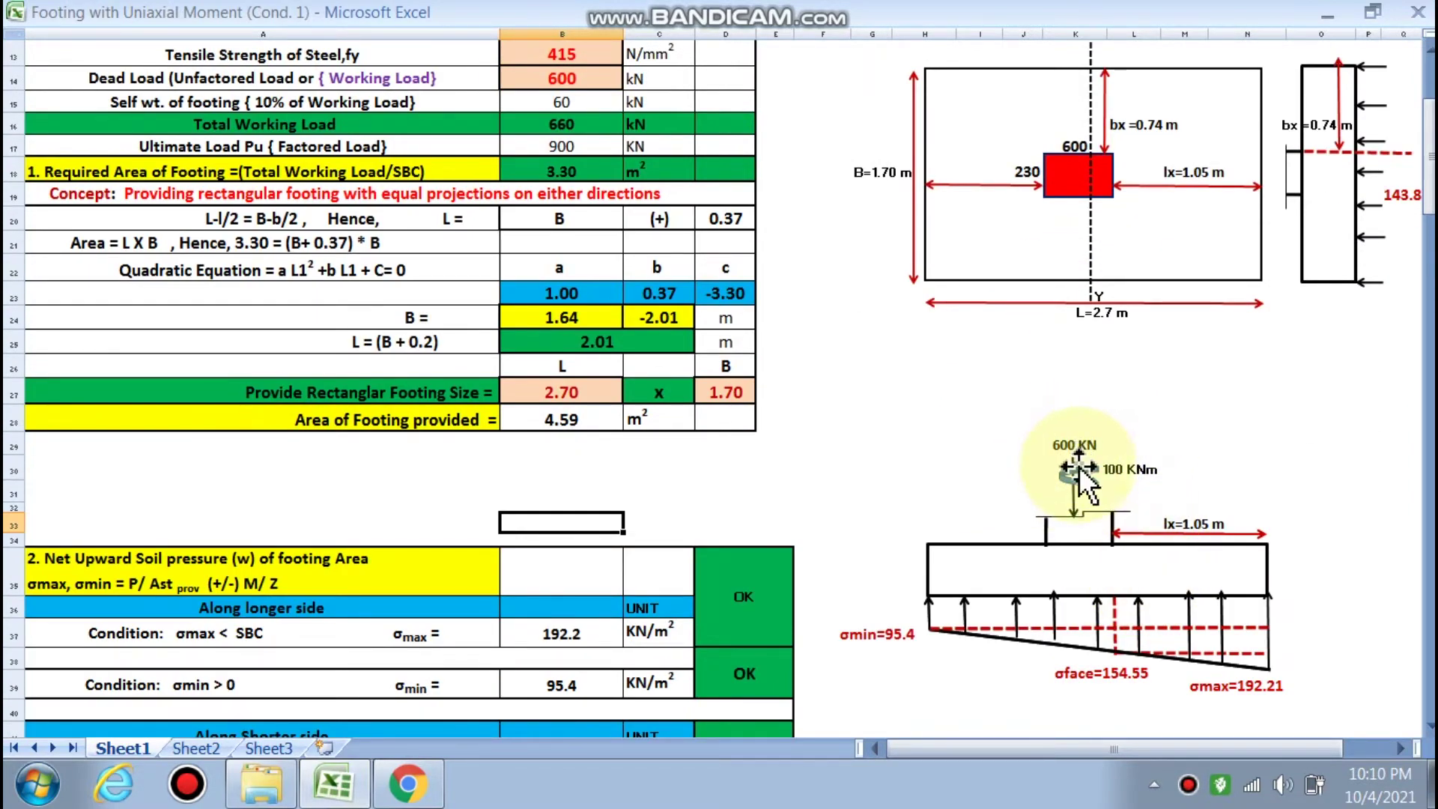
scroll(1014, 488, down, 4)
scroll(1014, 489, down, 1)
scroll(1016, 494, down, 2)
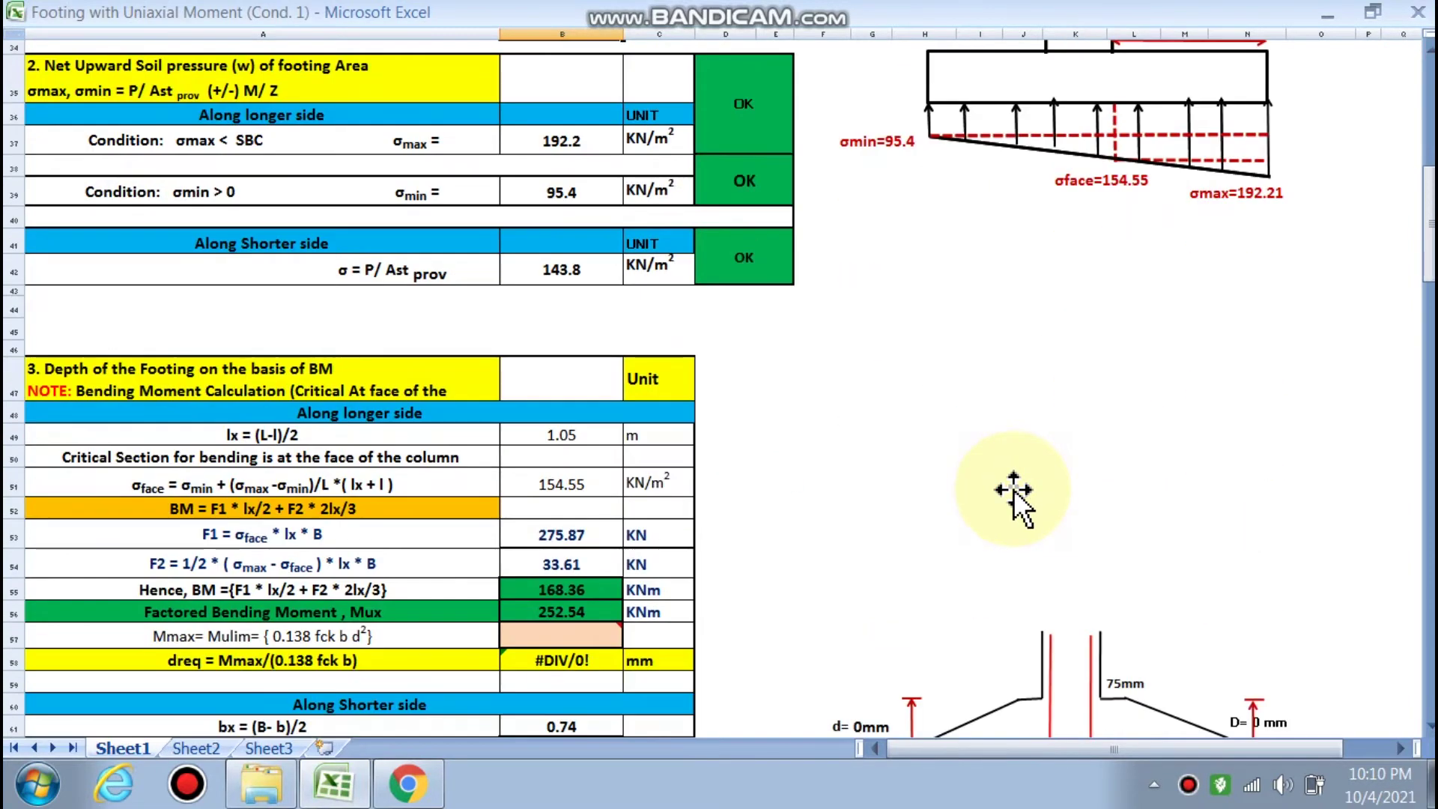
scroll(1014, 488, down, 1)
scroll(410, 410, down, 2)
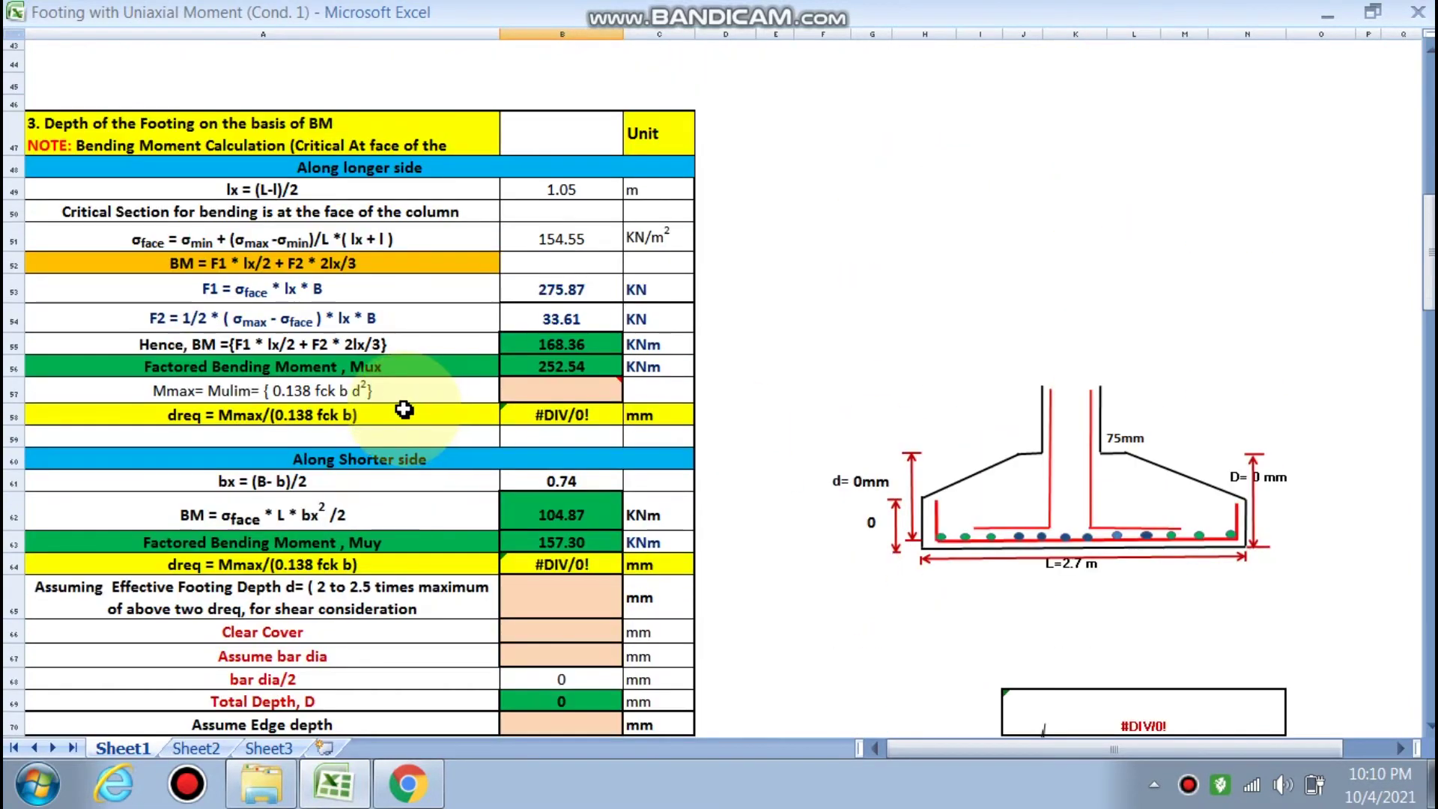
scroll(300, 270, up, 2)
scroll(314, 375, up, 1)
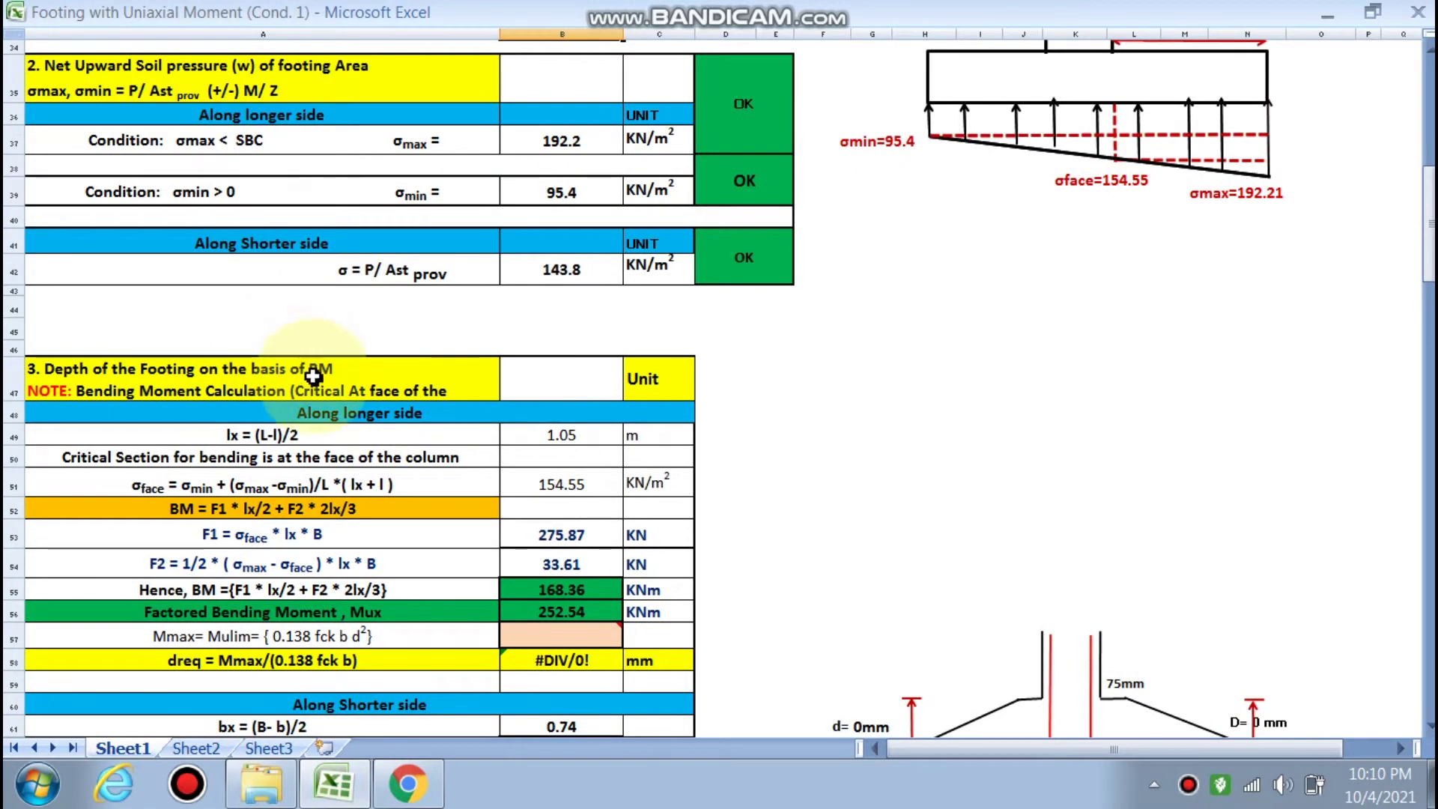
scroll(379, 459, up, 3)
scroll(860, 450, up, 3)
scroll(1196, 221, up, 1)
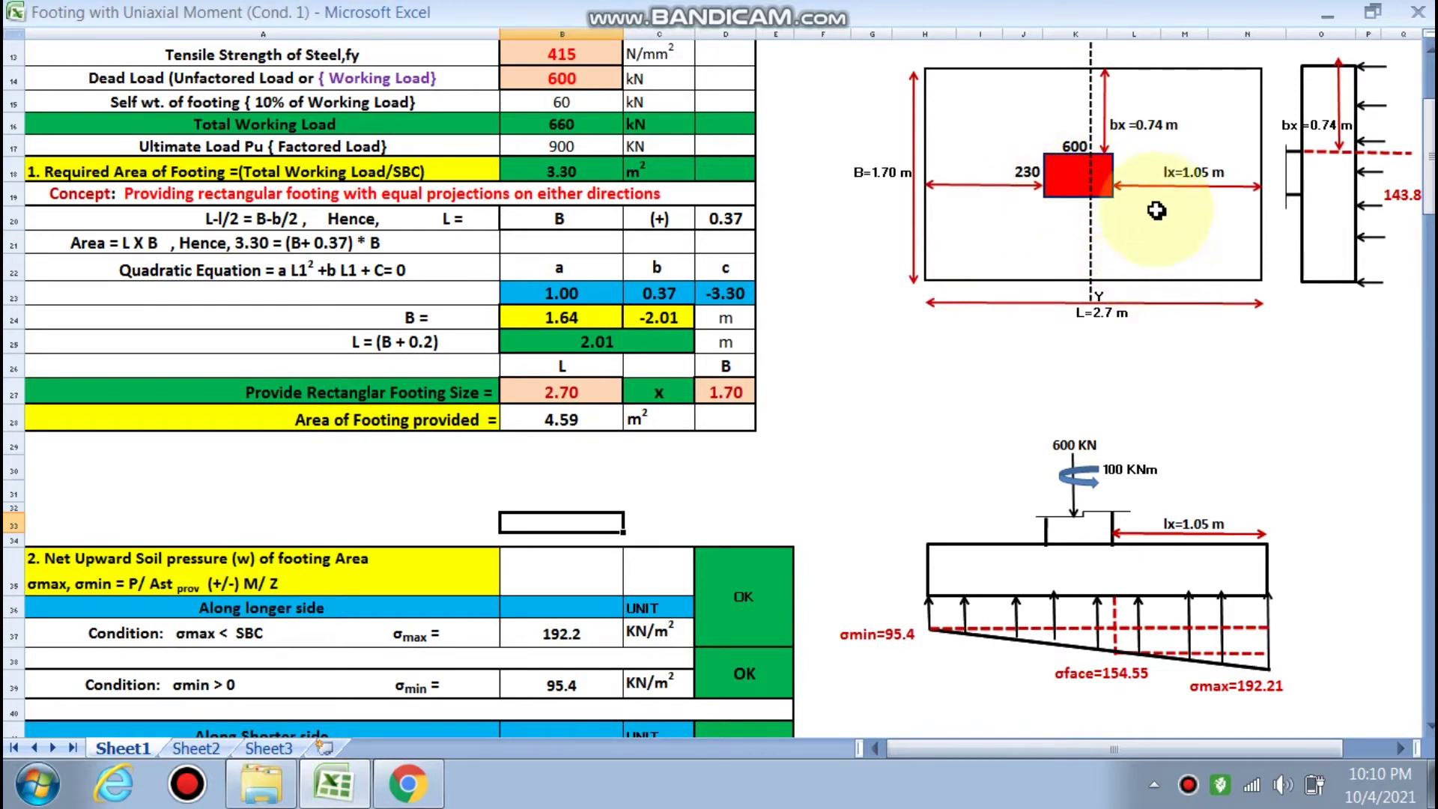
scroll(746, 267, down, 3)
scroll(747, 267, down, 4)
scroll(547, 412, down, 1)
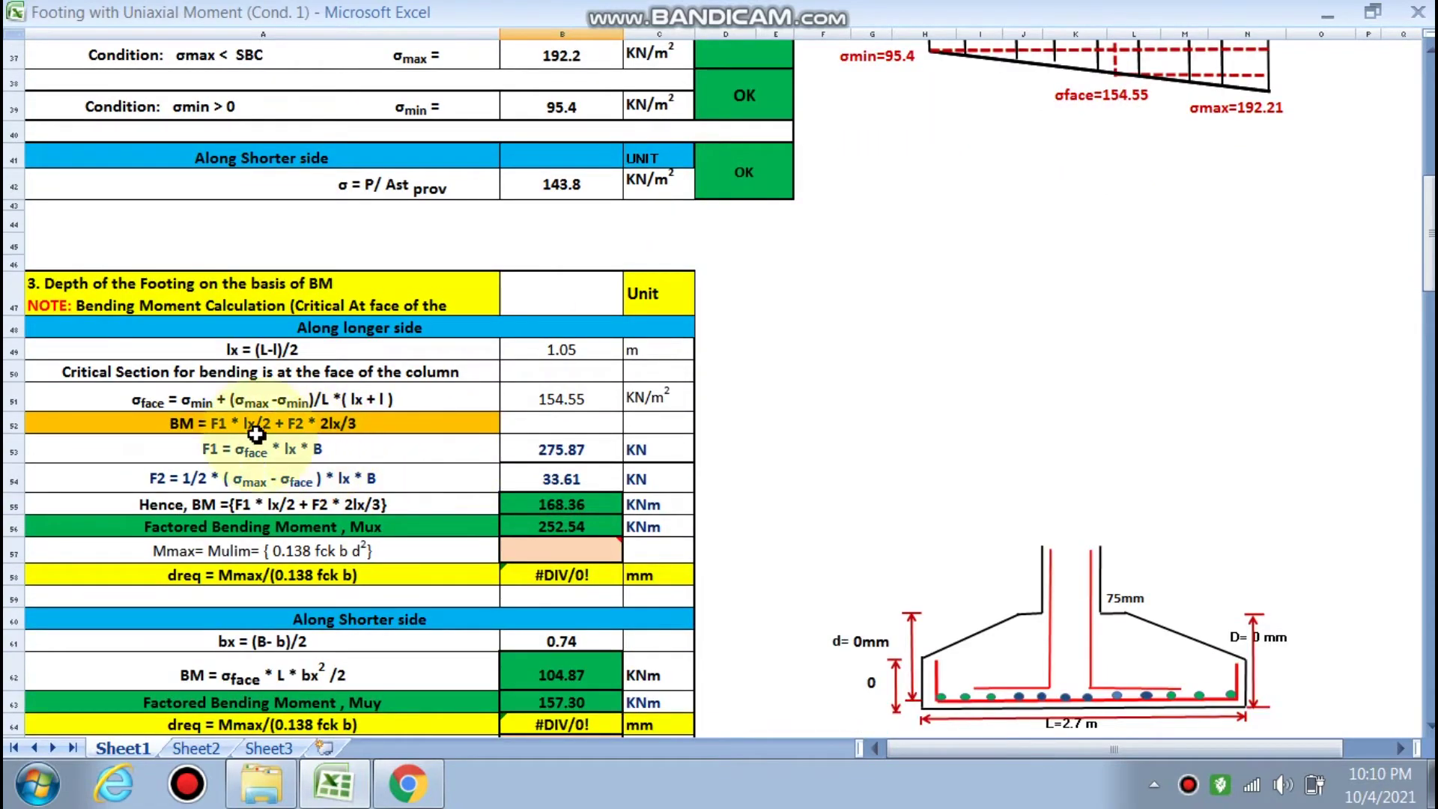
scroll(239, 412, up, 1)
scroll(773, 489, up, 2)
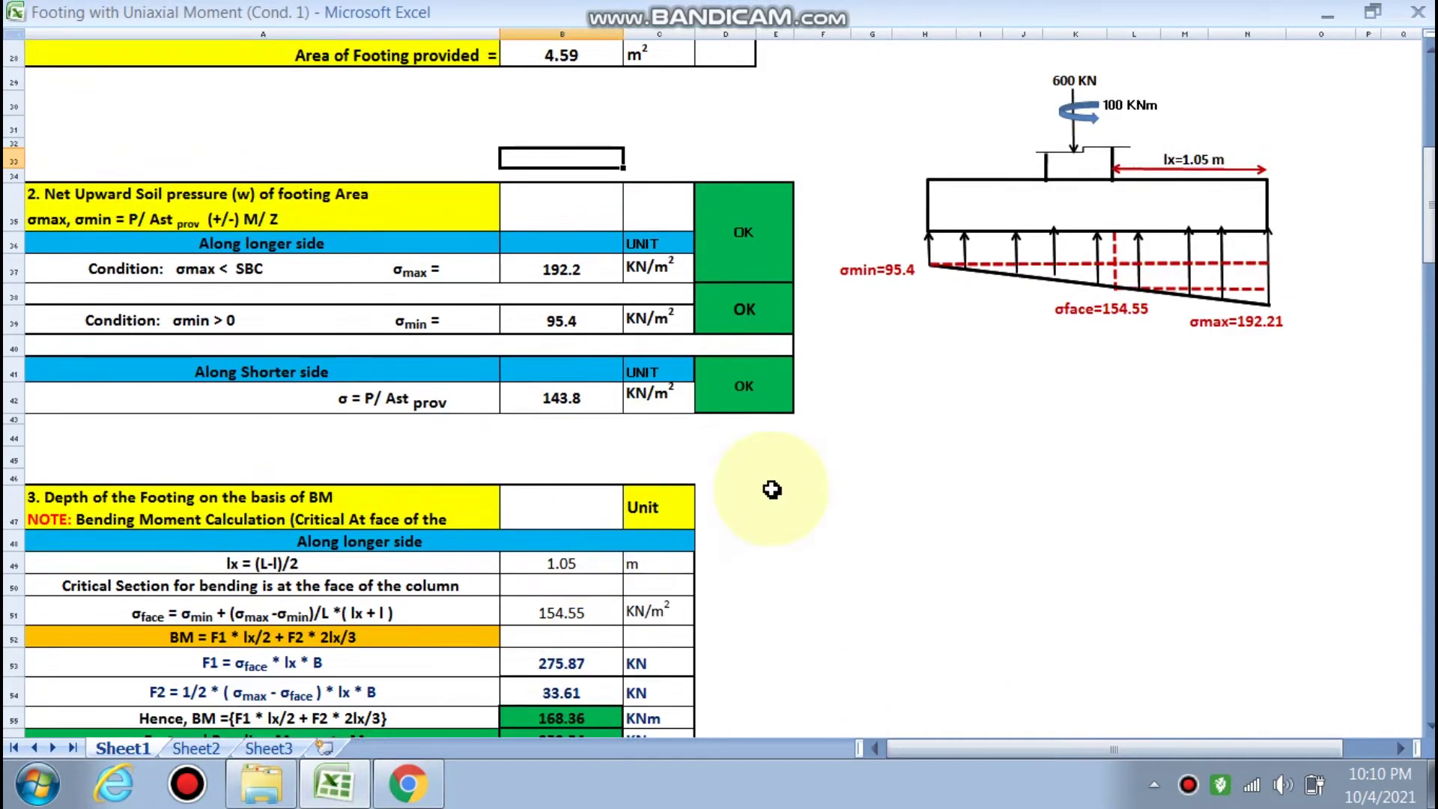
scroll(931, 449, up, 4)
scroll(1043, 391, up, 2)
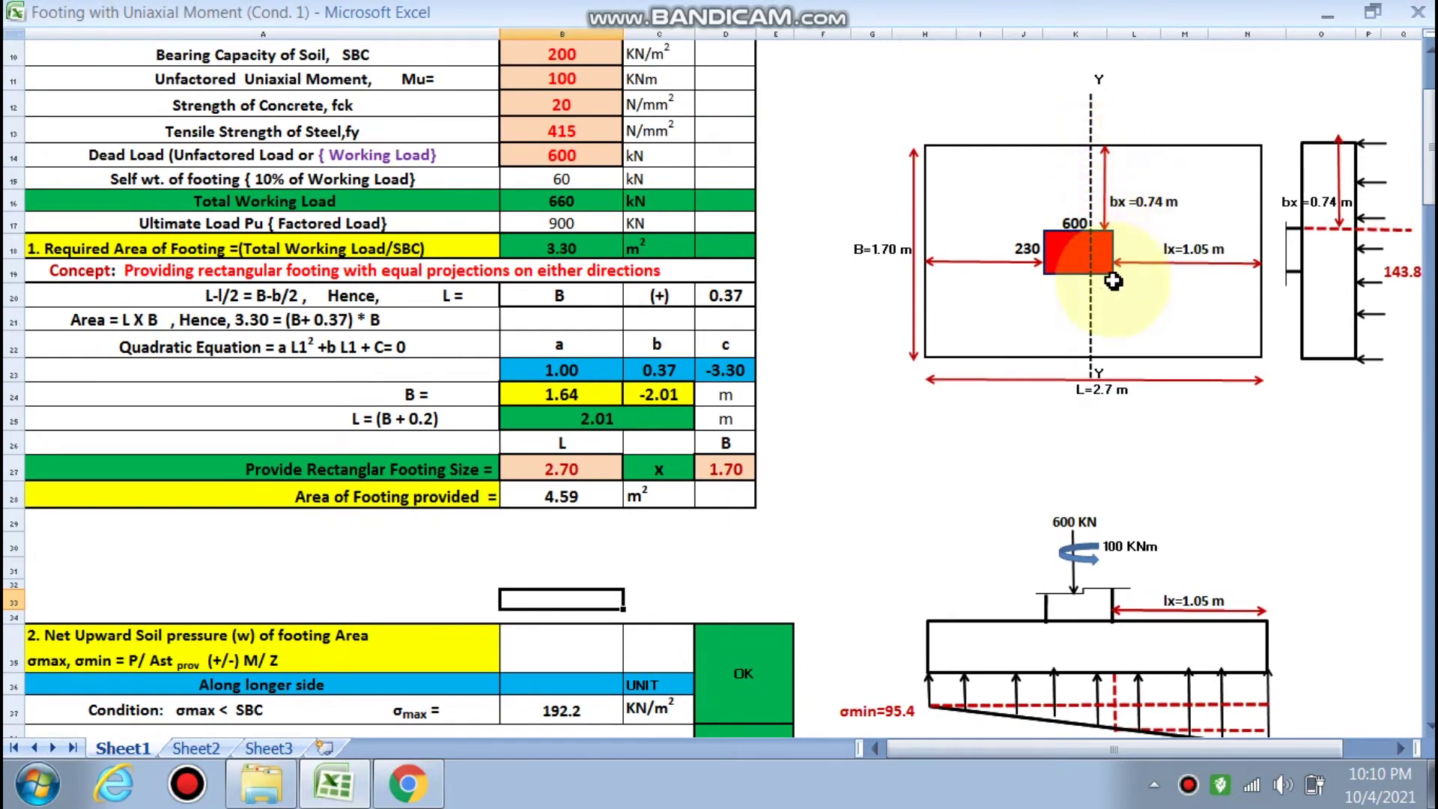
scroll(1114, 371, down, 3)
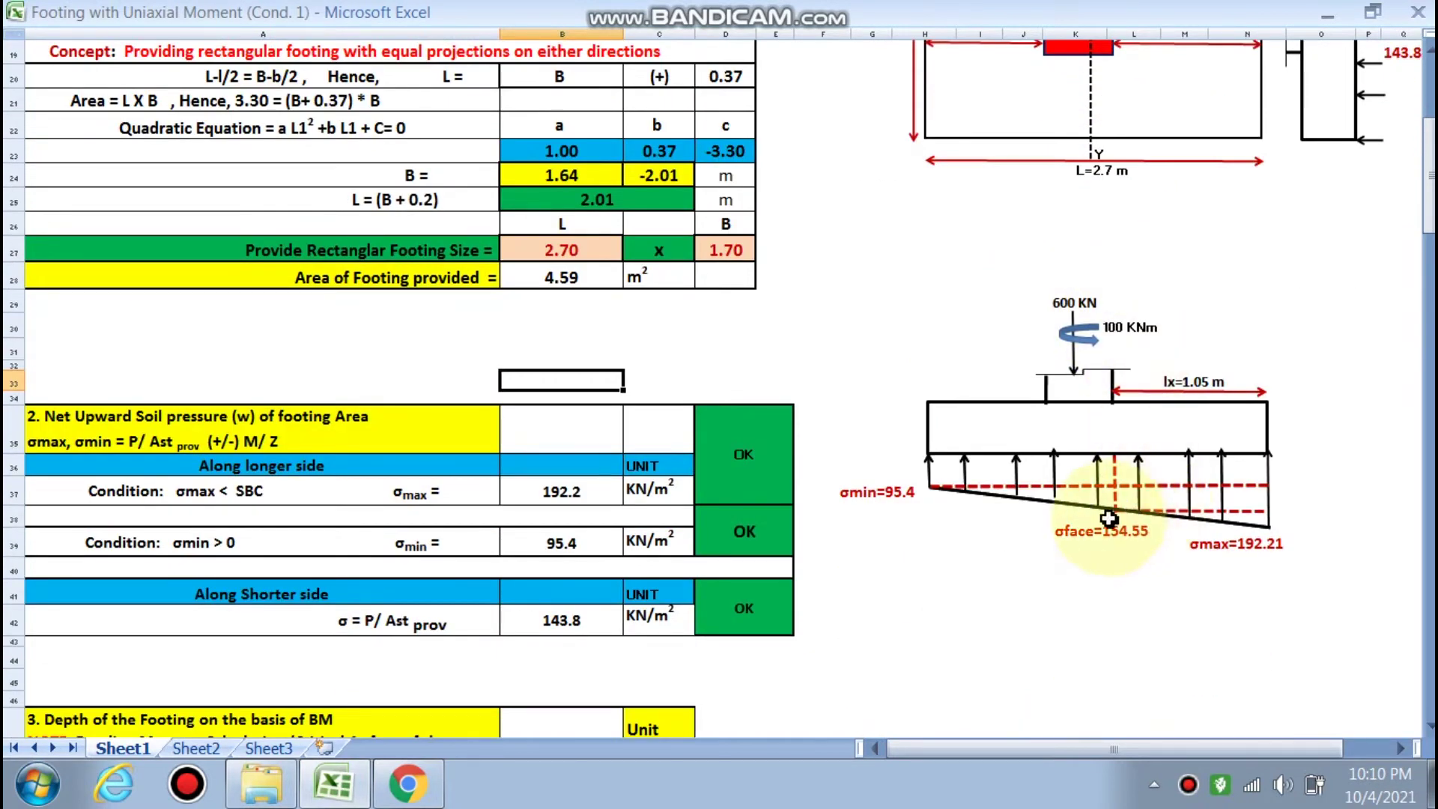
scroll(828, 417, down, 3)
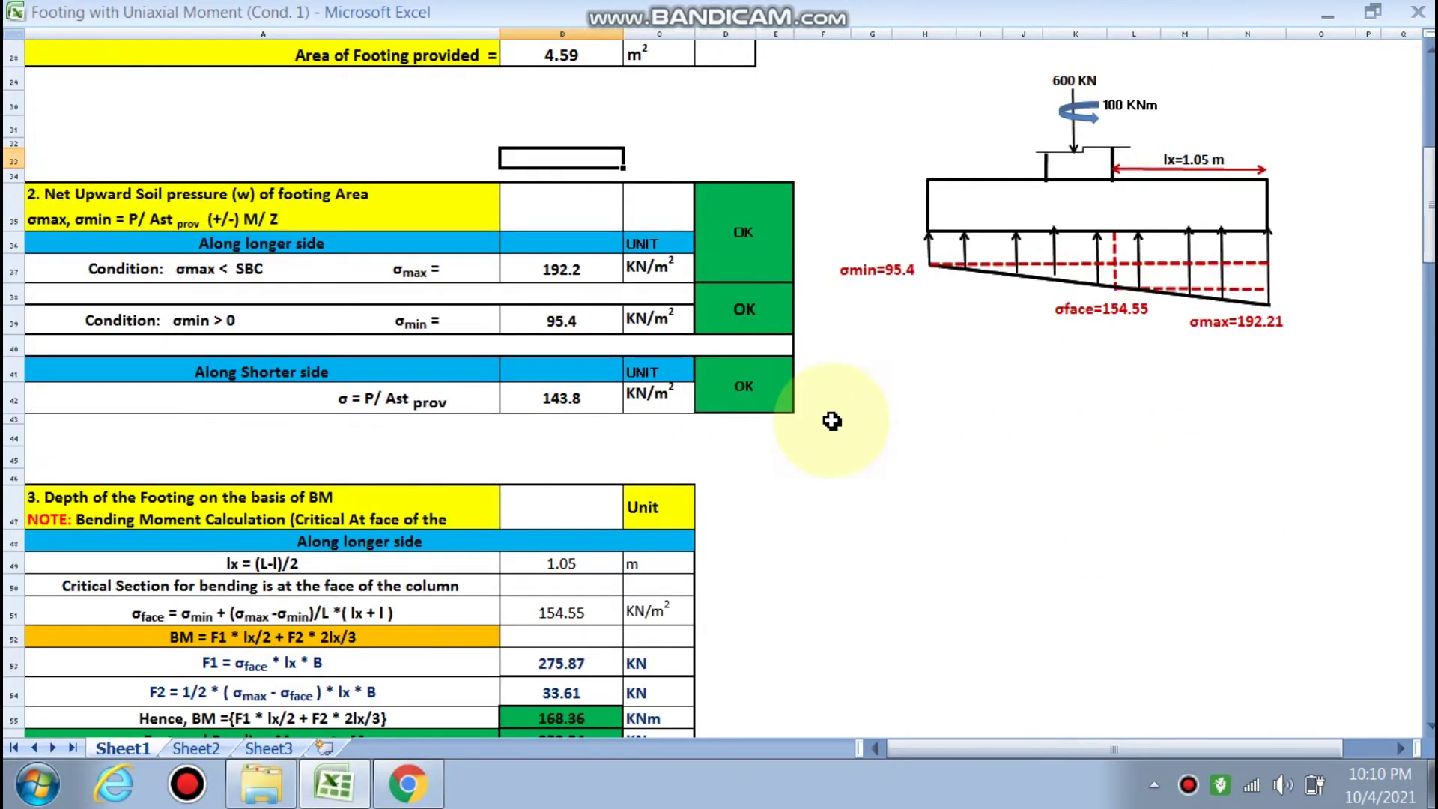
scroll(733, 433, down, 2)
scroll(436, 462, down, 1)
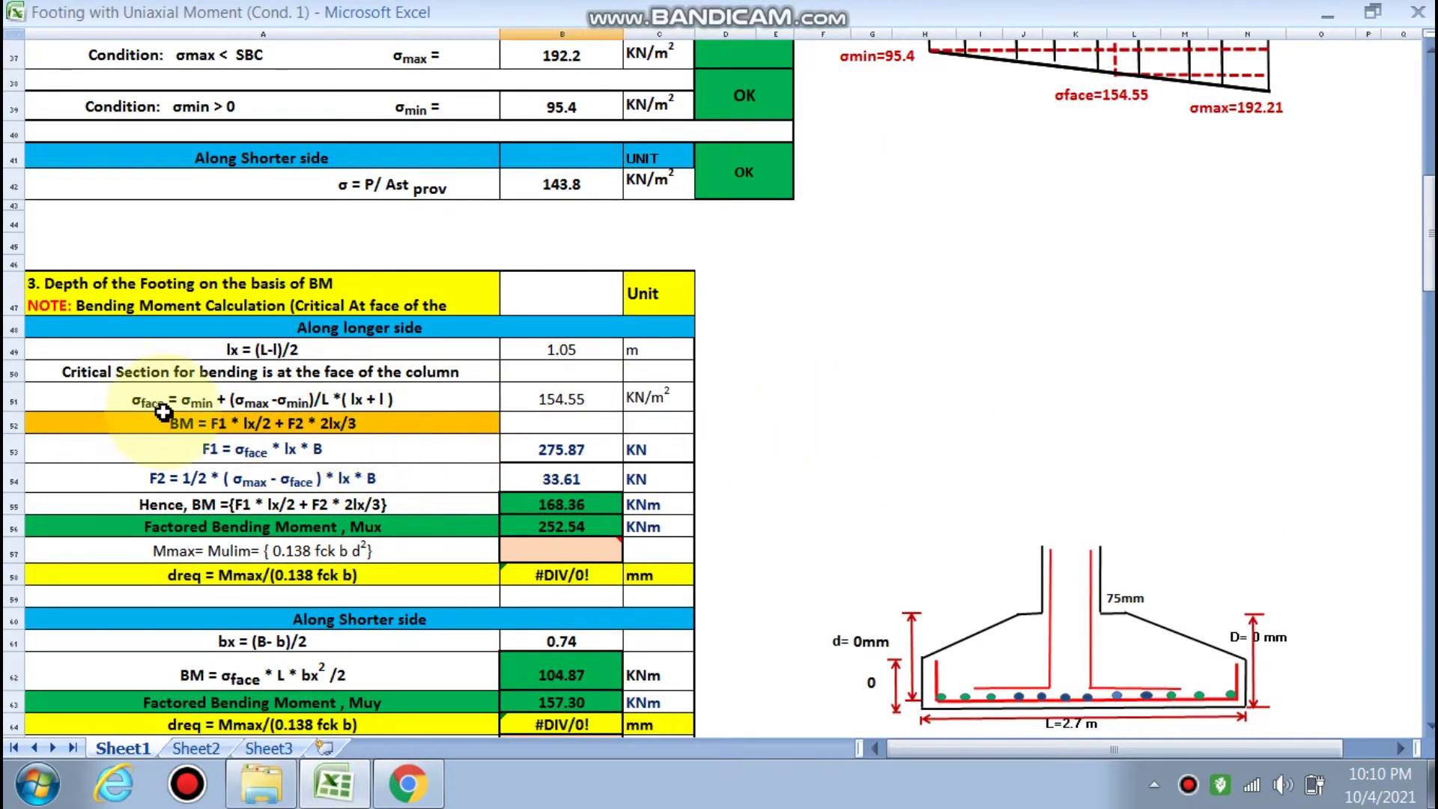
scroll(265, 452, up, 1)
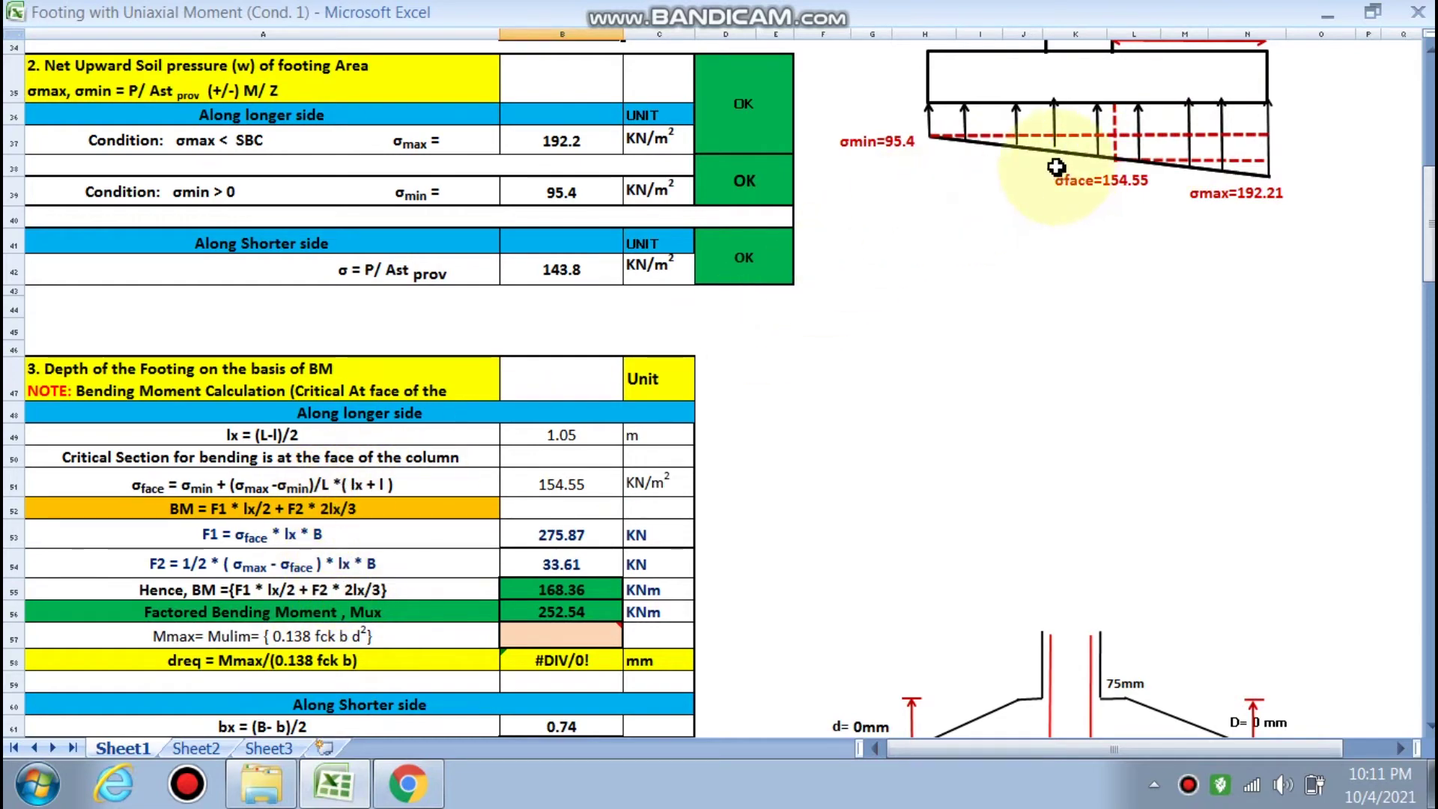
scroll(1049, 180, up, 2)
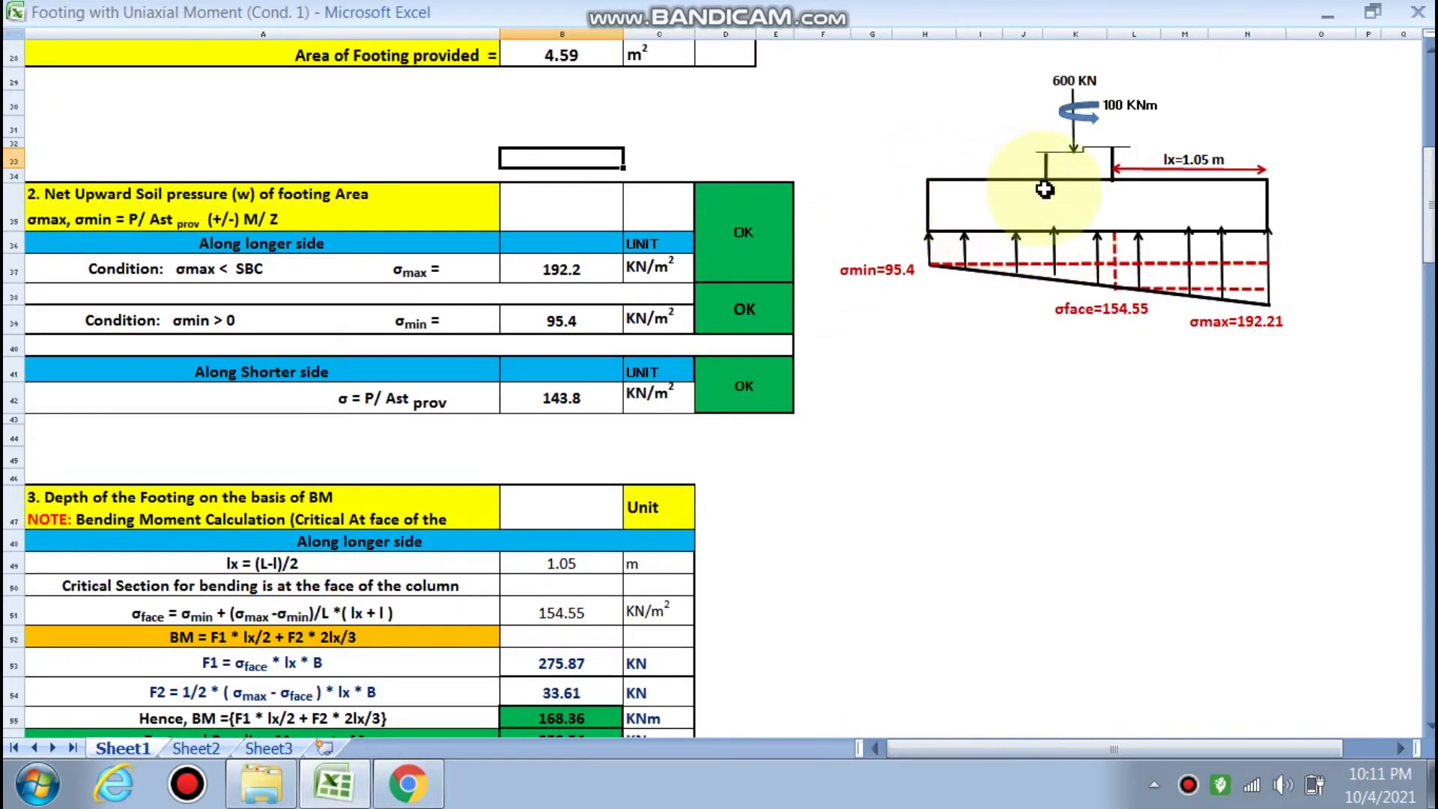
scroll(1004, 218, down, 3)
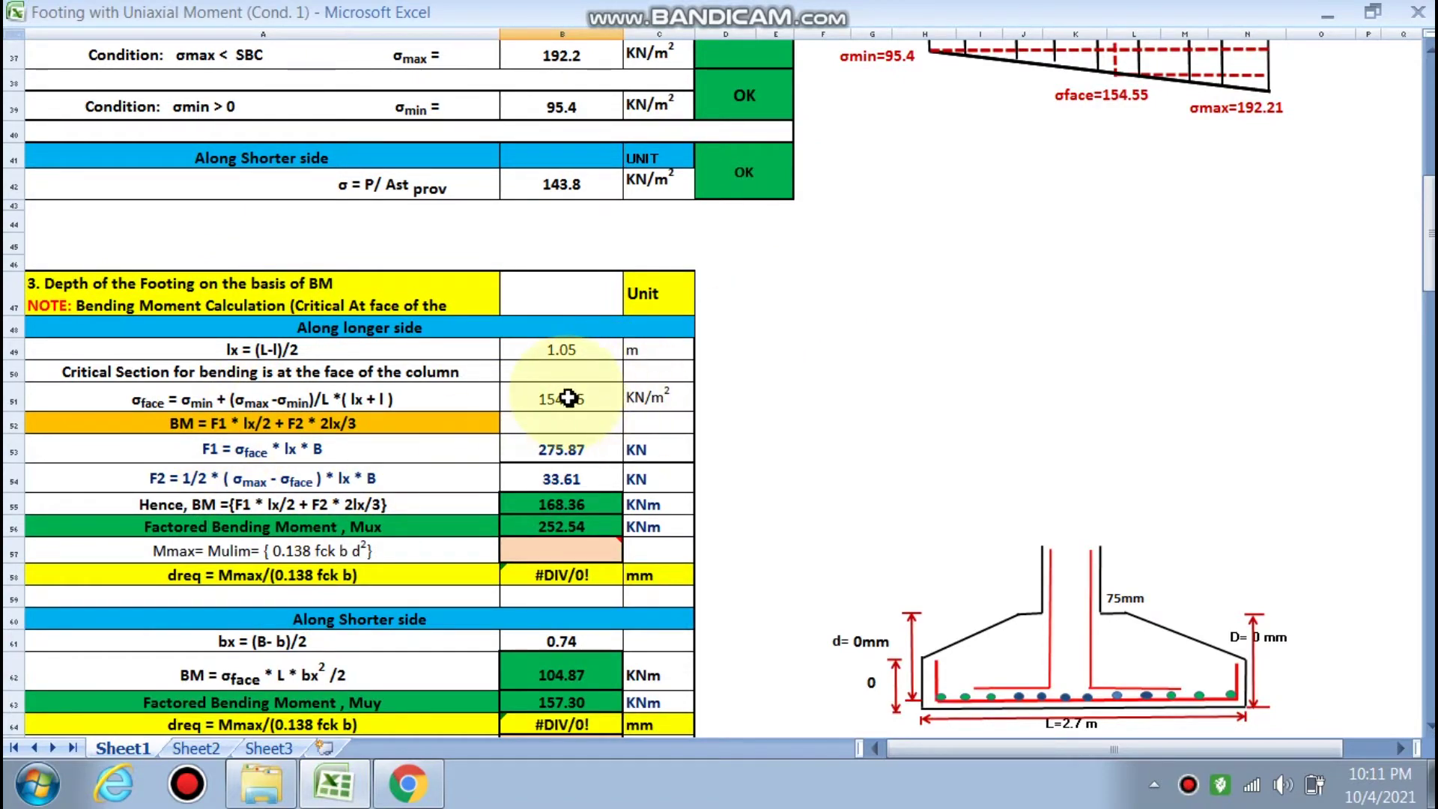
scroll(1206, 519, up, 2)
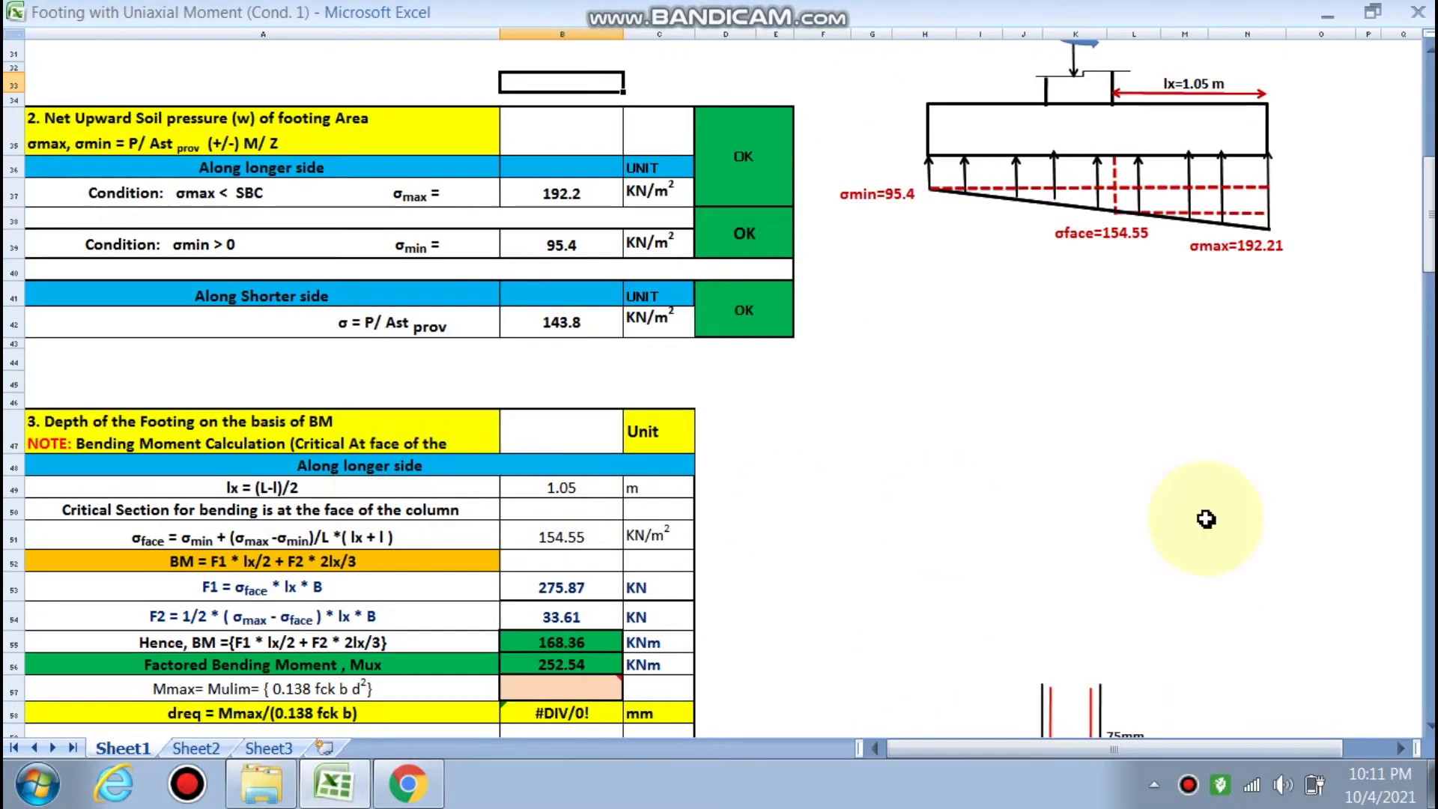
scroll(1206, 519, up, 3)
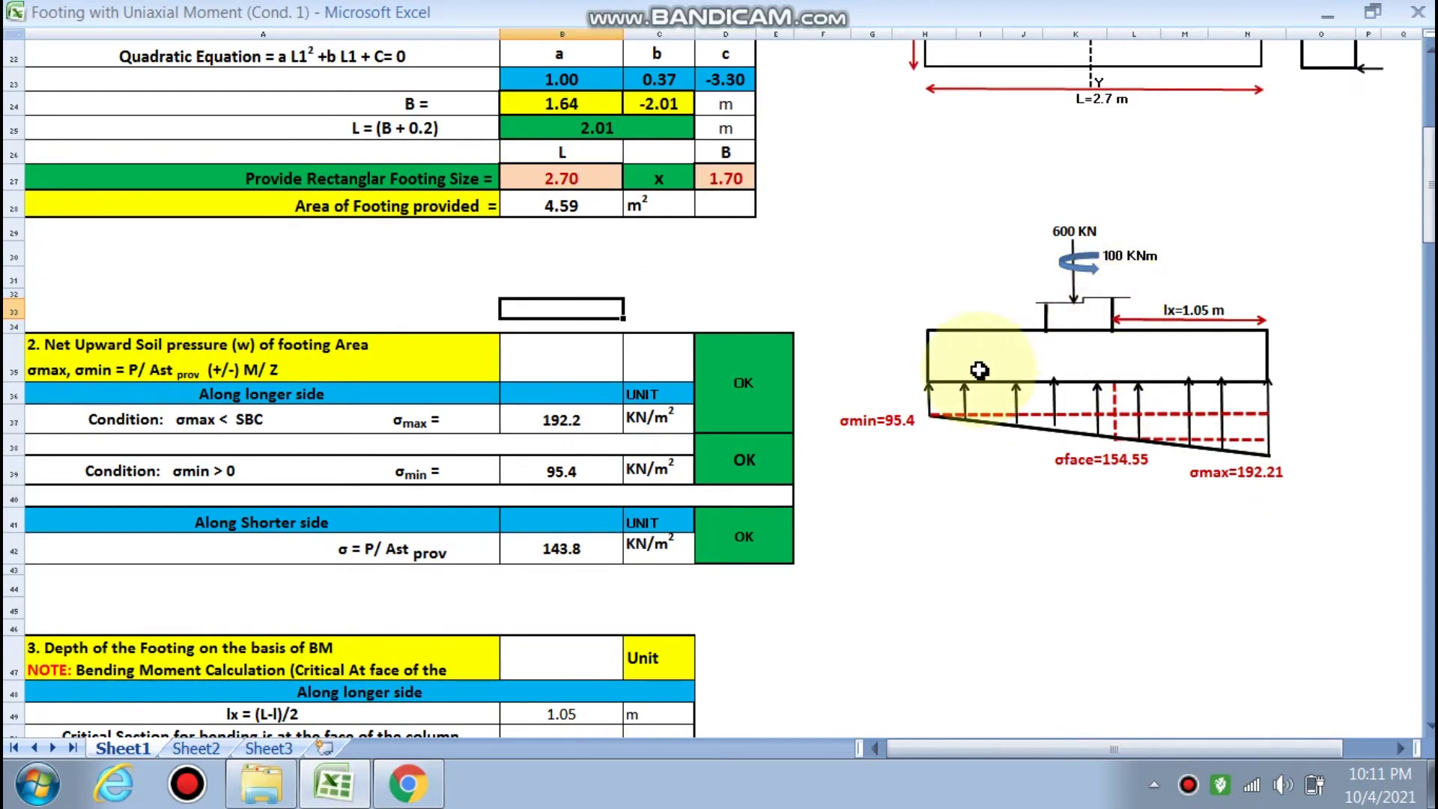
scroll(722, 385, down, 4)
scroll(220, 409, down, 1)
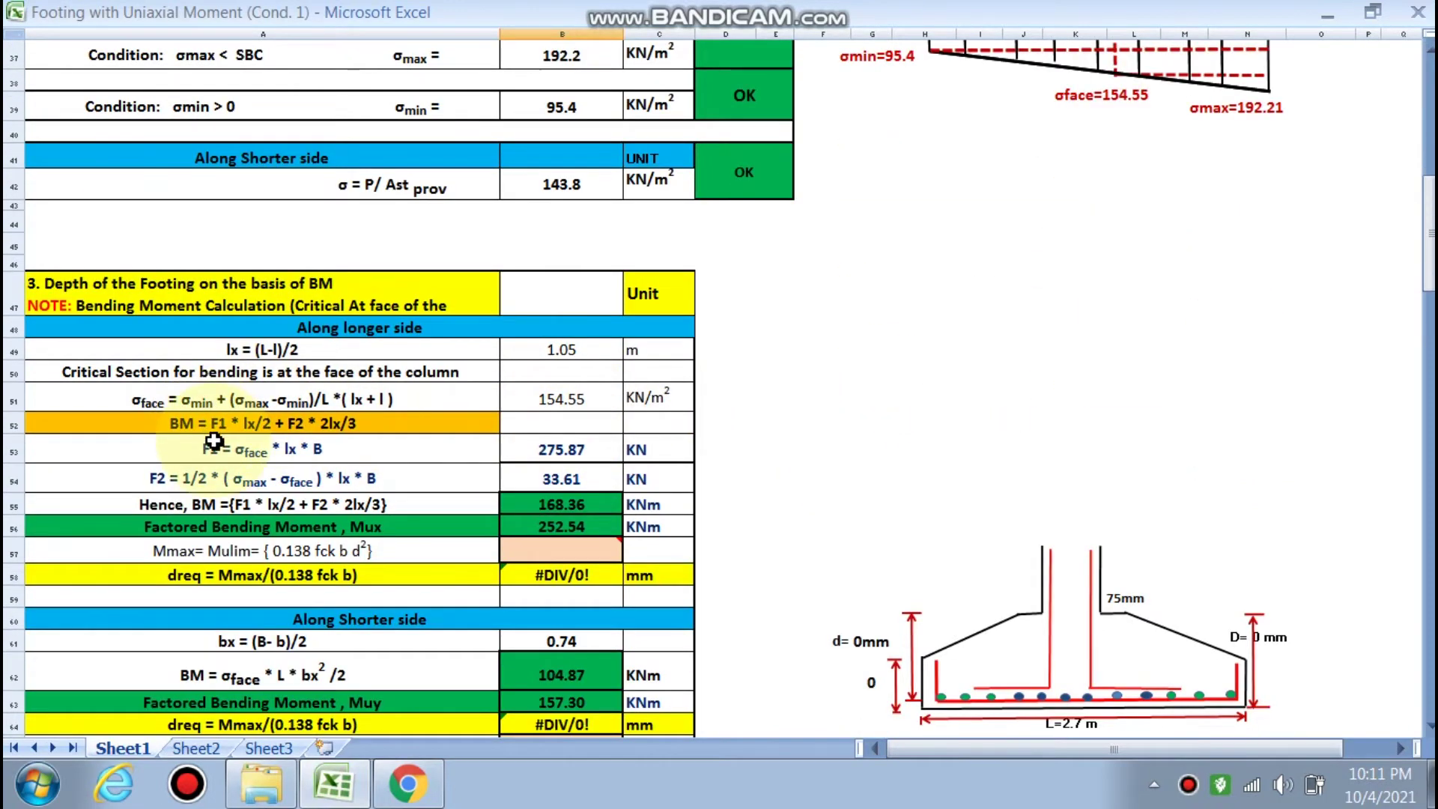
scroll(891, 528, up, 2)
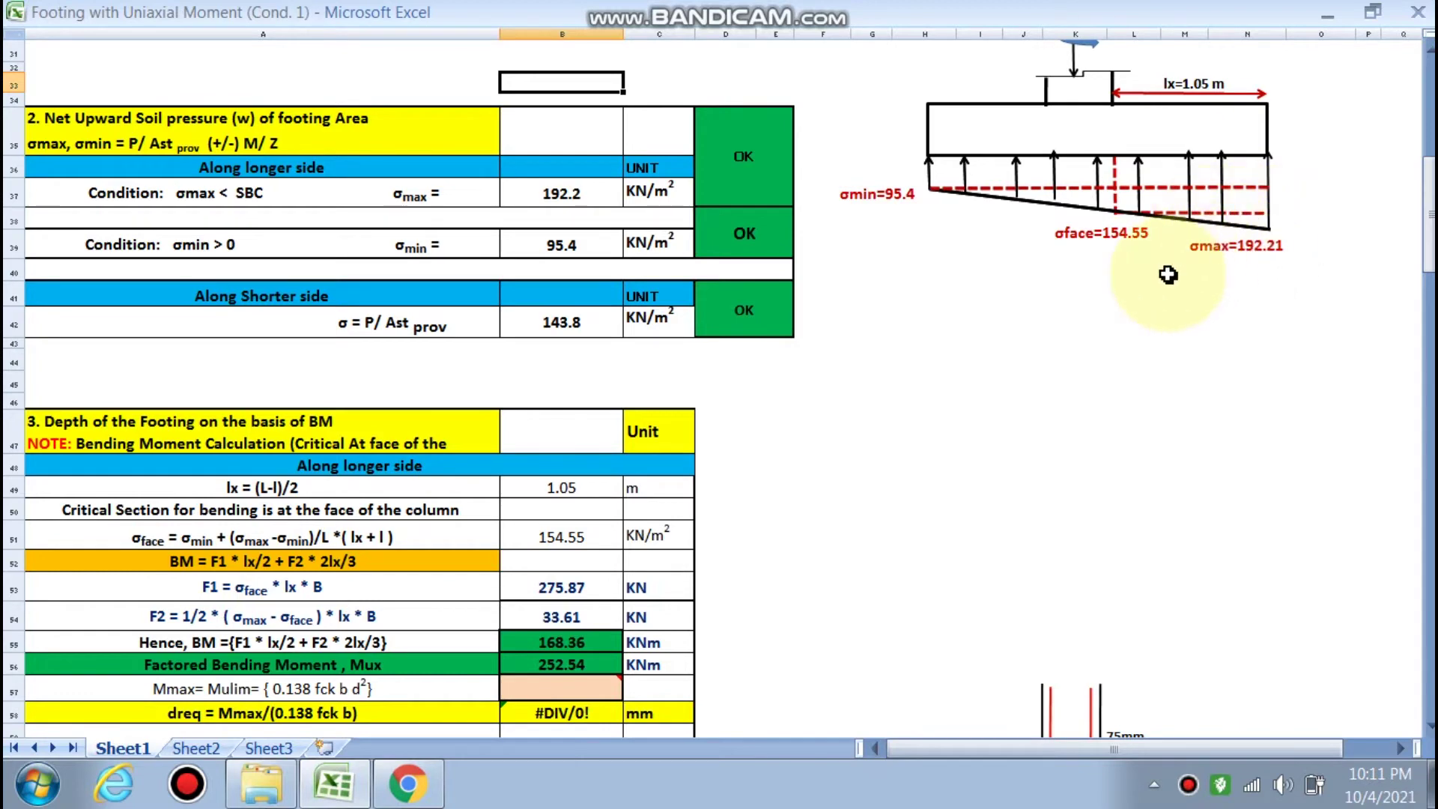
scroll(1085, 299, down, 2)
scroll(749, 374, down, 1)
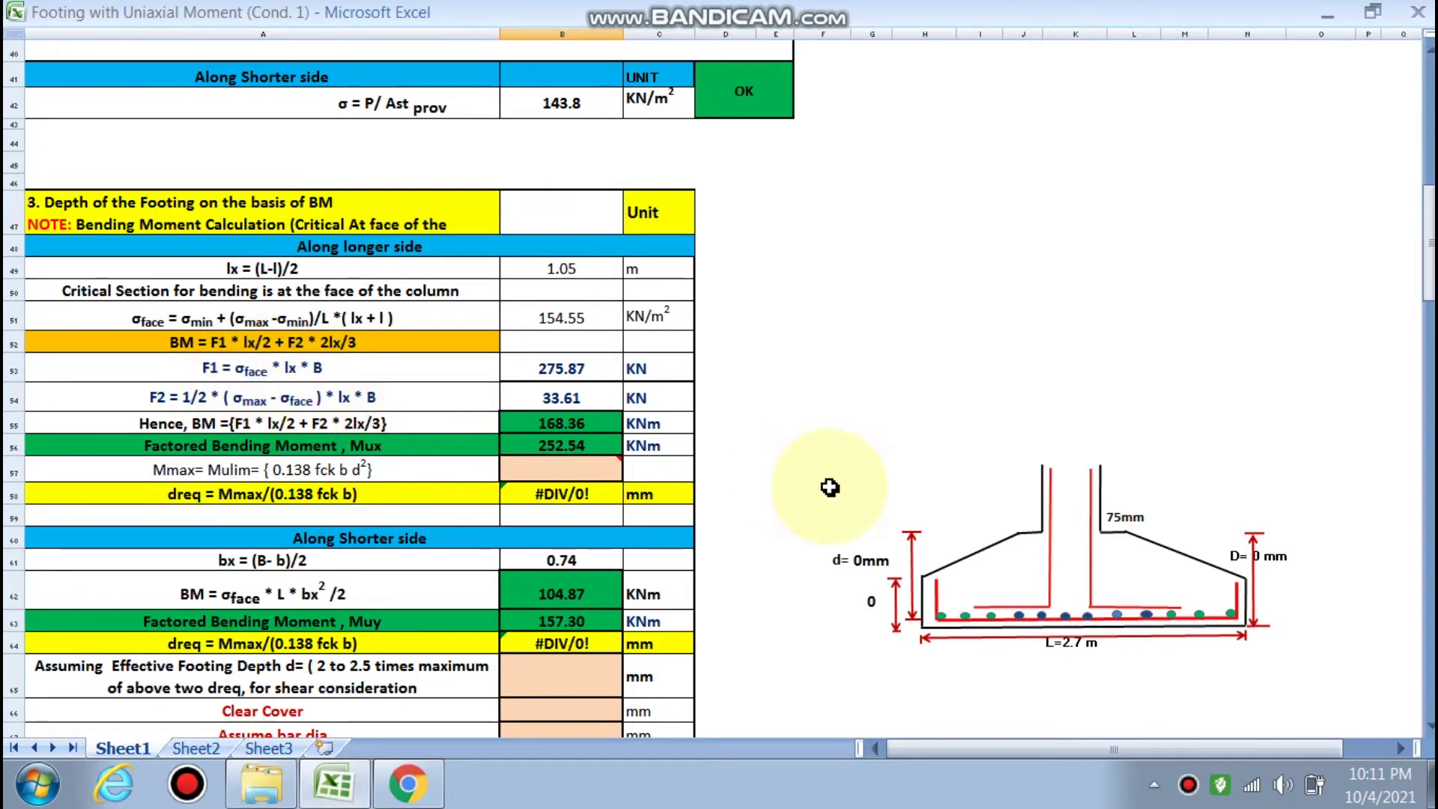
scroll(830, 488, up, 6)
scroll(830, 487, up, 3)
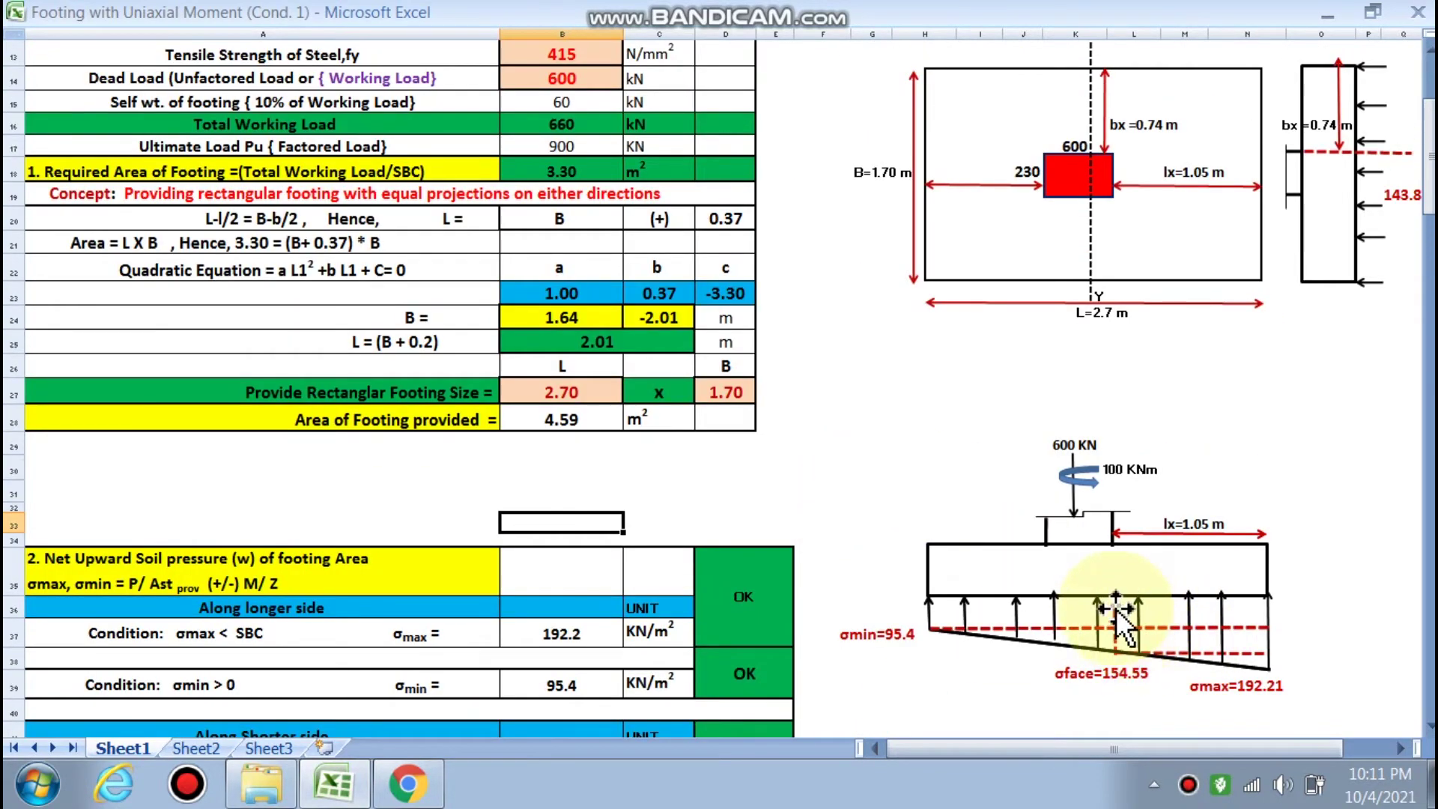
scroll(1180, 577, up, 1)
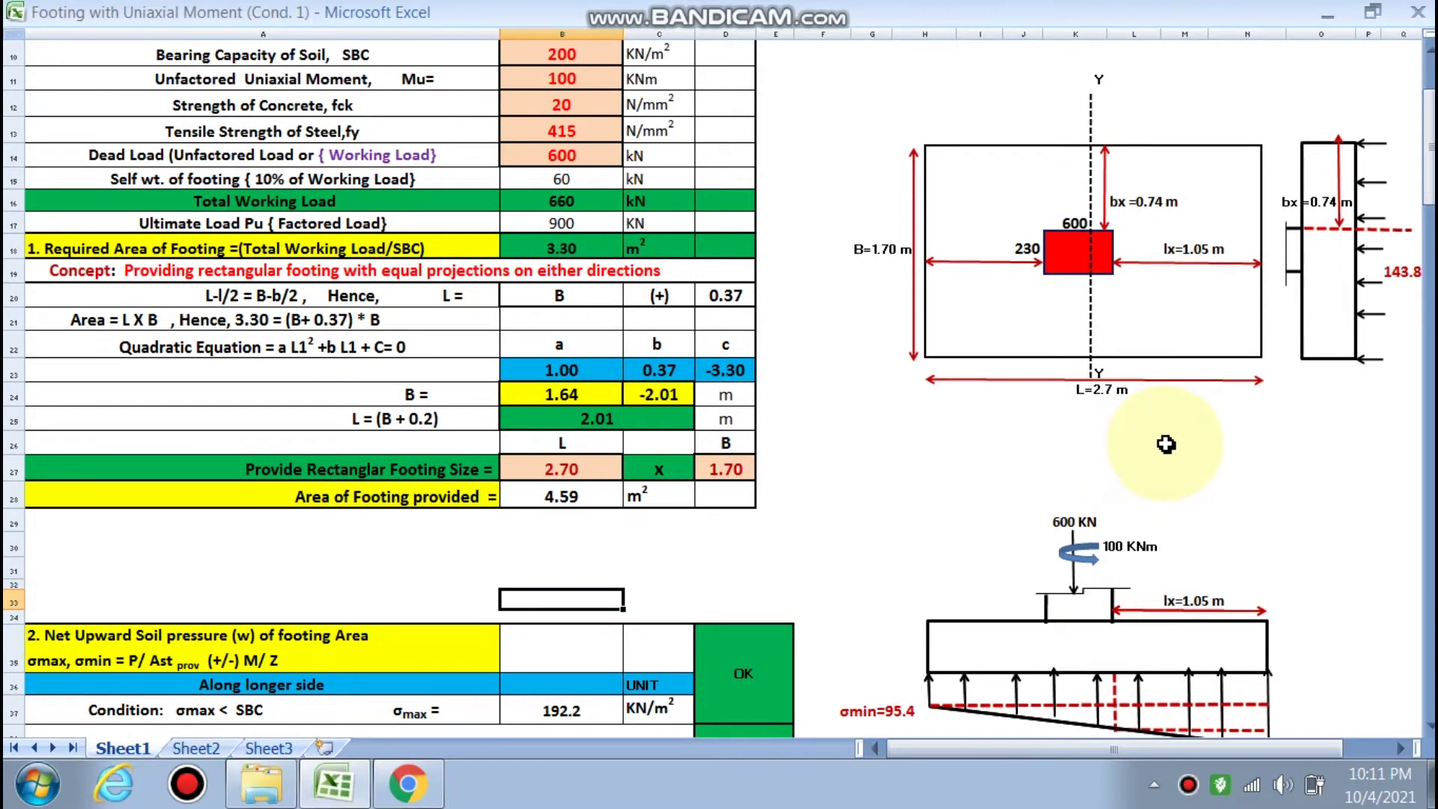
scroll(1100, 549, down, 1)
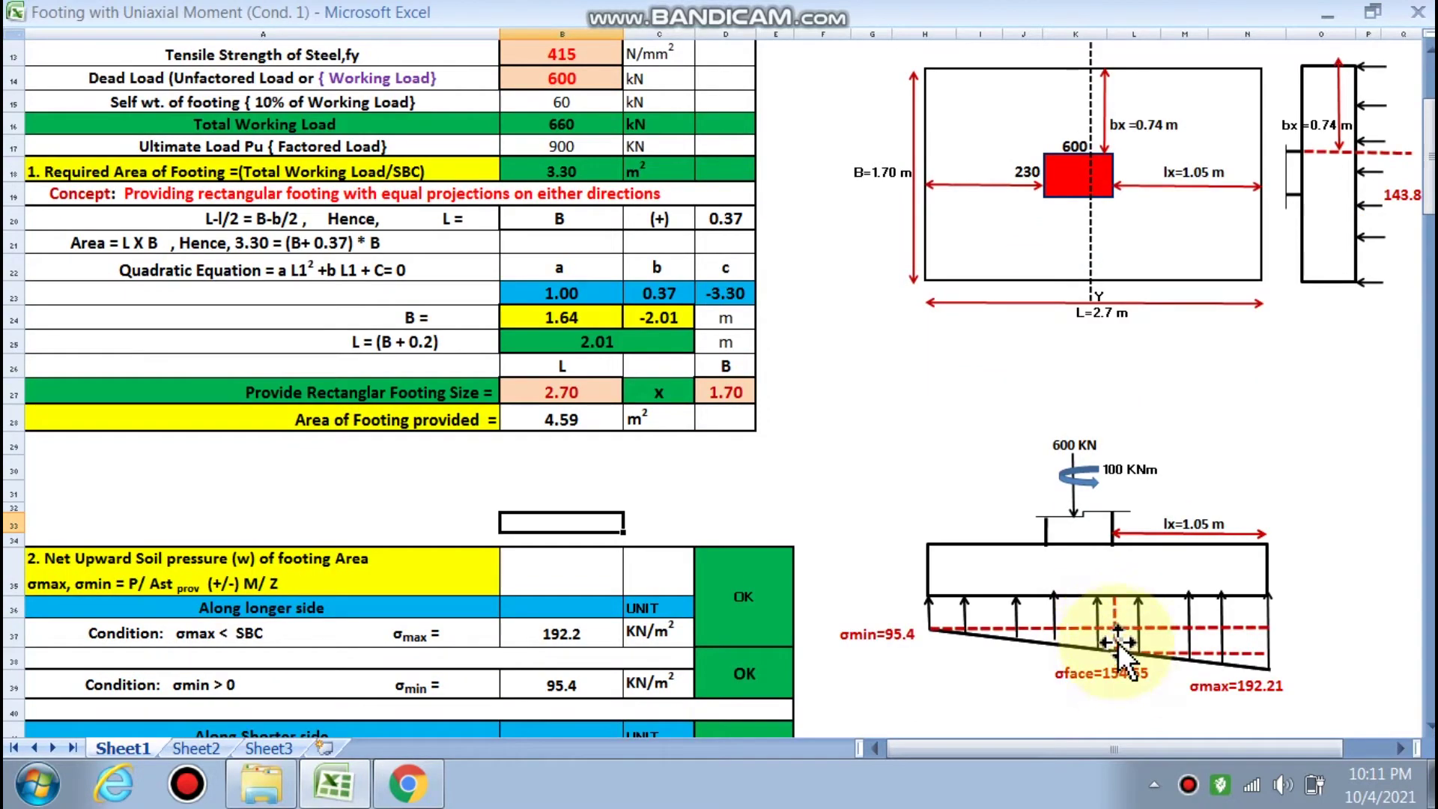
scroll(1148, 570, up, 1)
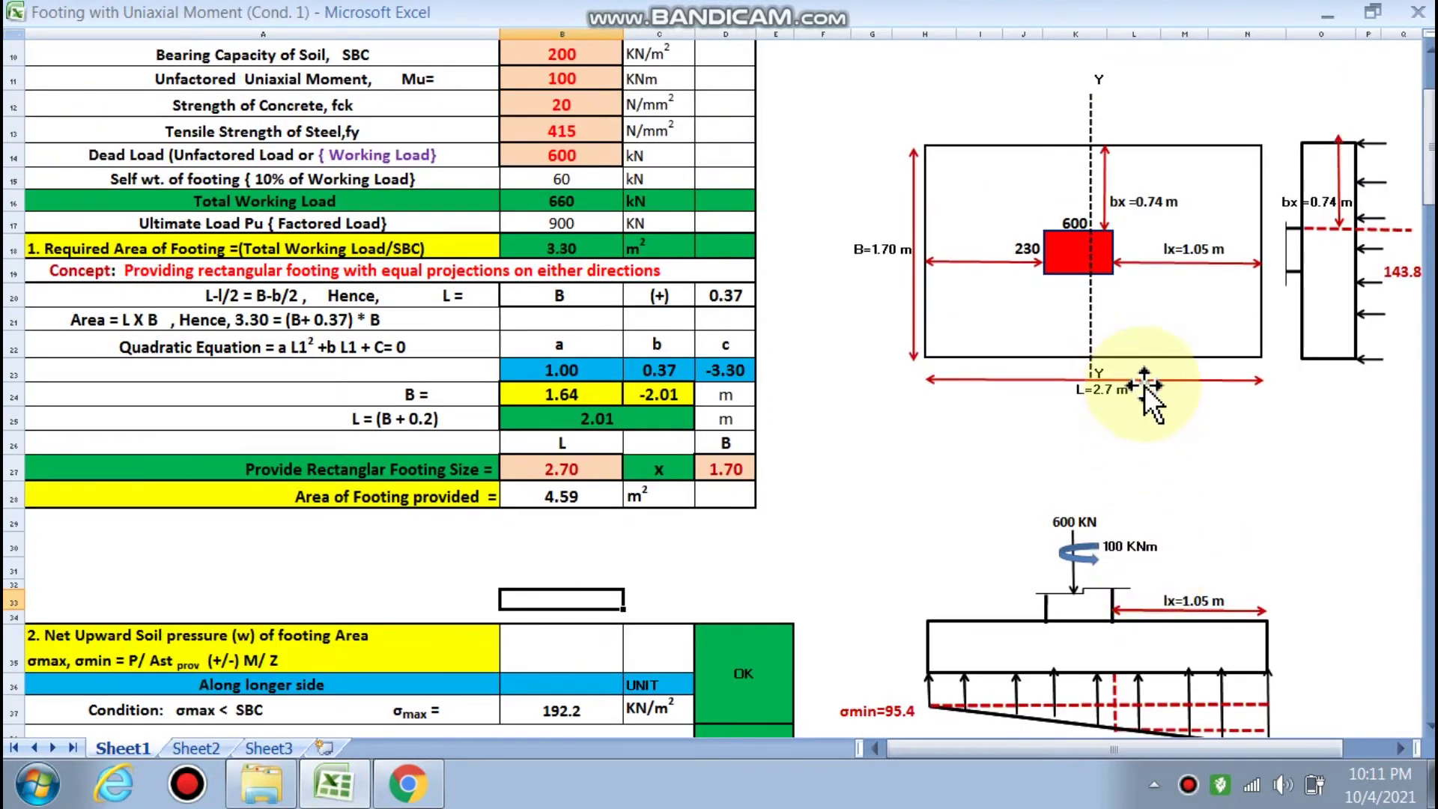
scroll(1139, 450, down, 3)
scroll(1004, 443, down, 3)
scroll(749, 465, down, 2)
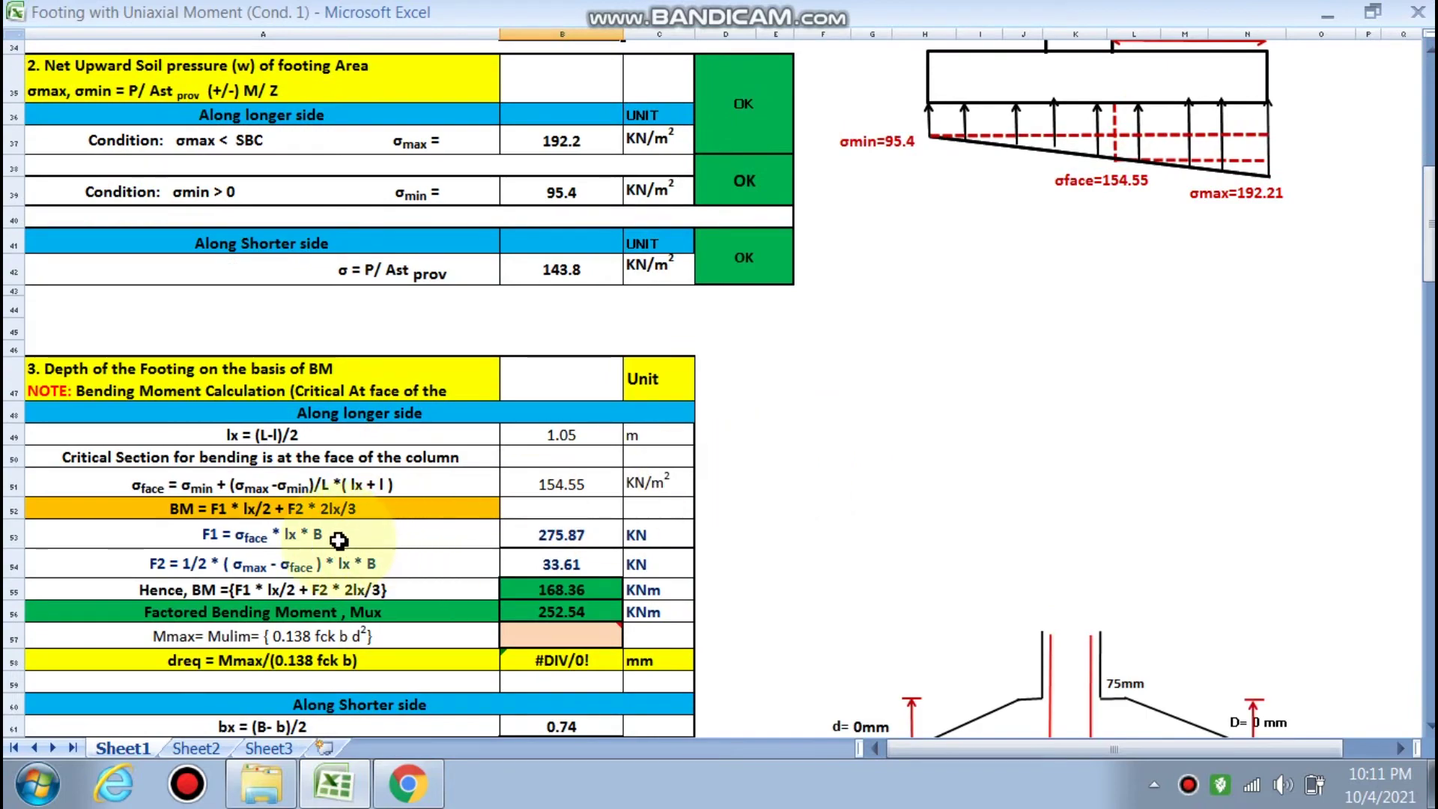
scroll(844, 488, up, 2)
scroll(1005, 356, up, 2)
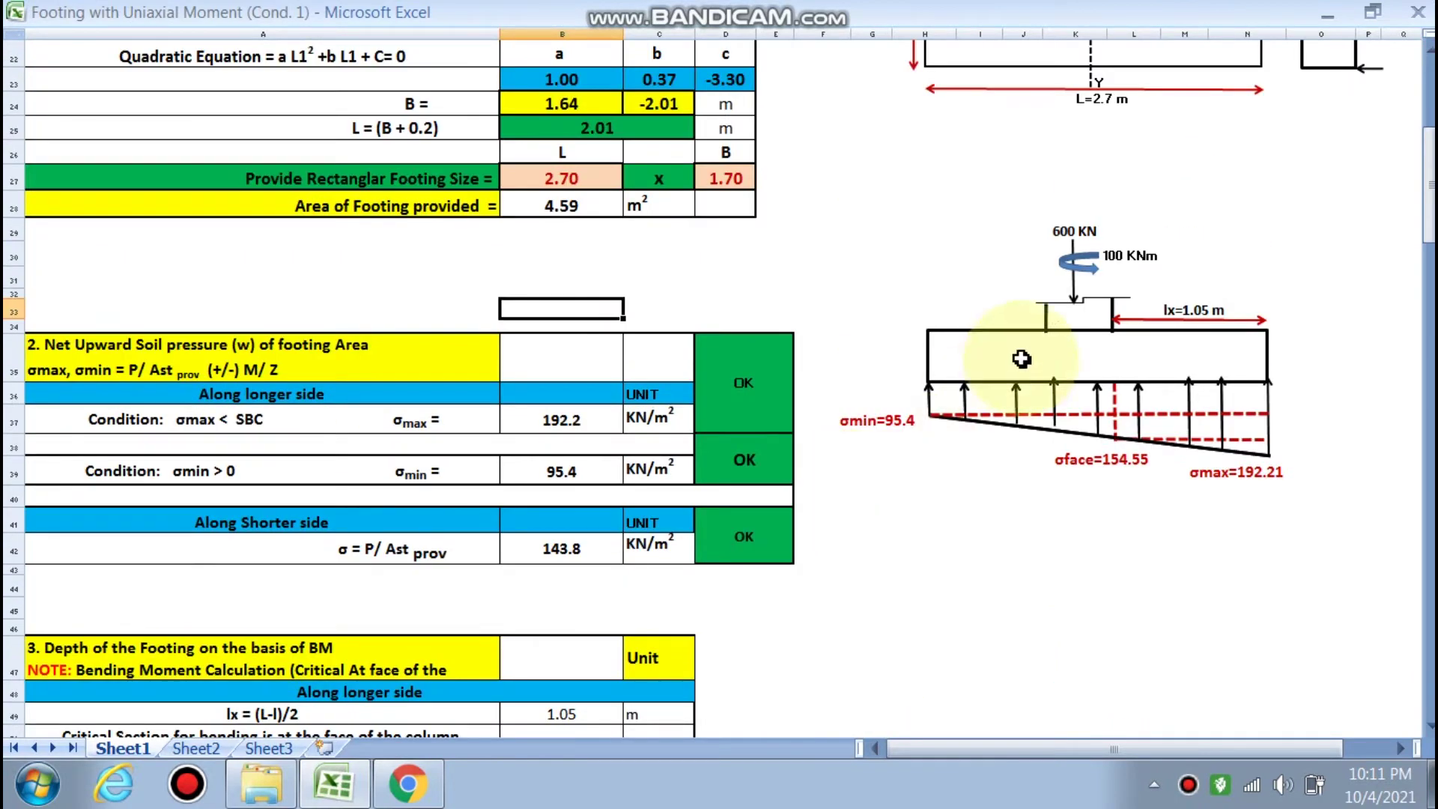
scroll(1283, 328, up, 2)
scroll(1266, 314, up, 1)
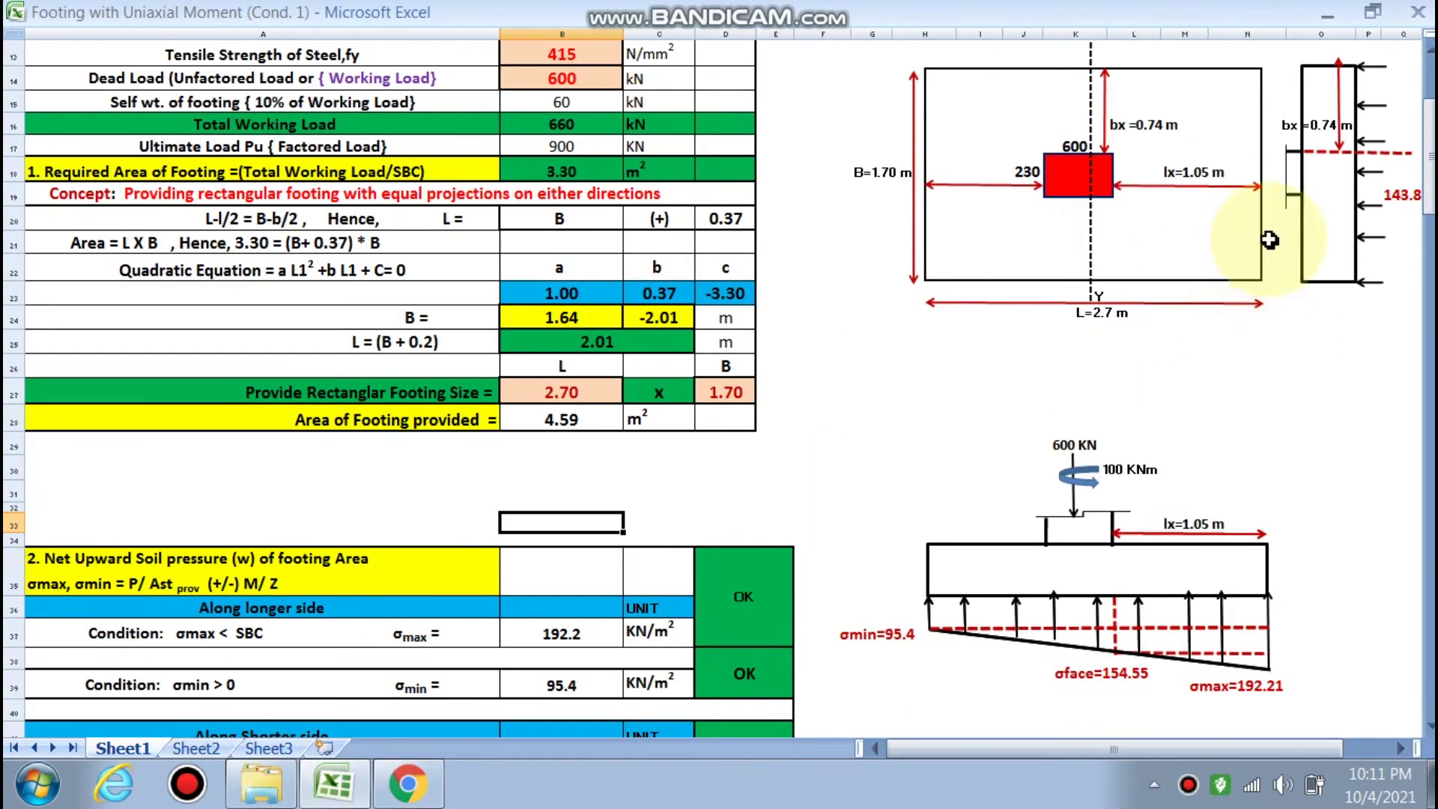
scroll(757, 311, down, 3)
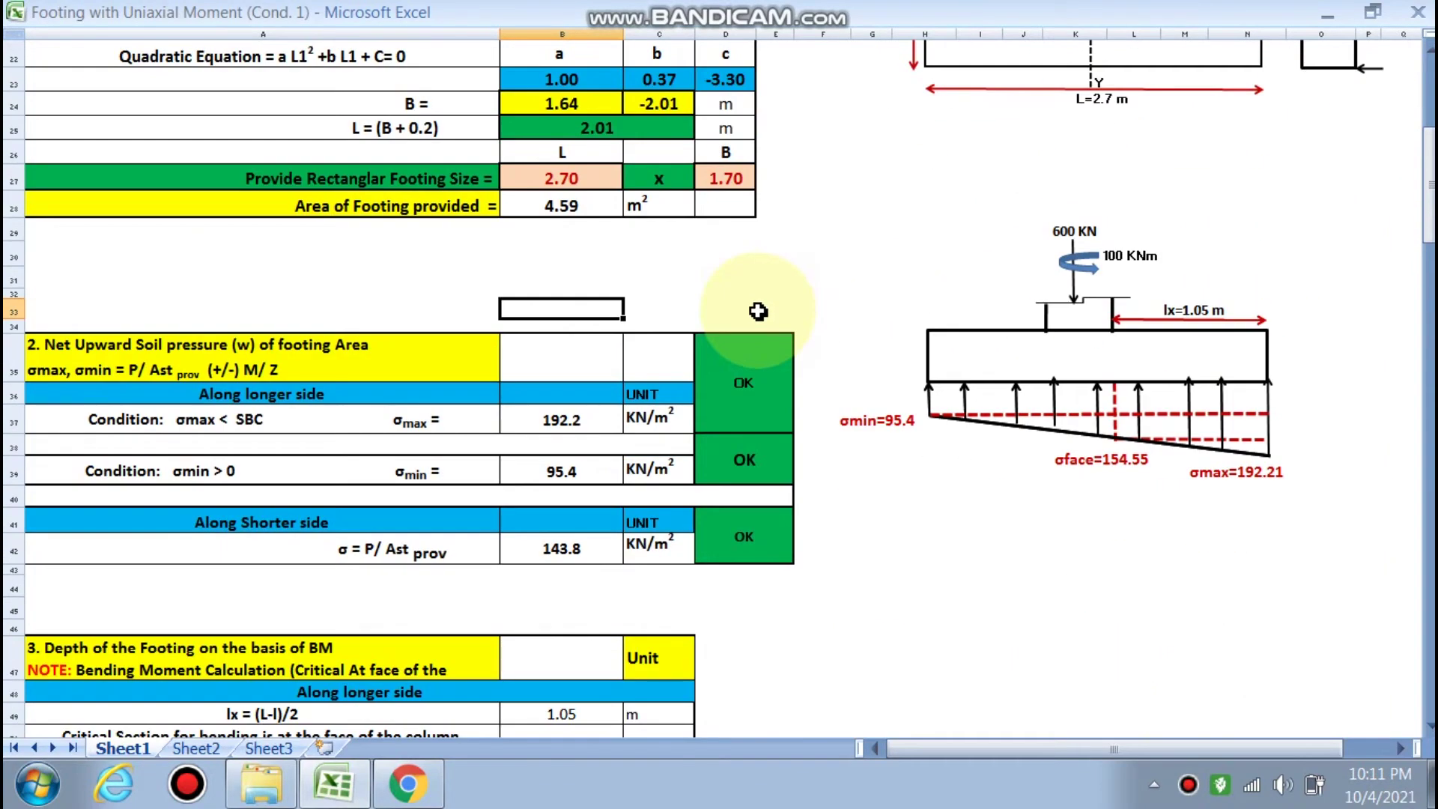
scroll(481, 459, down, 4)
scroll(285, 543, down, 2)
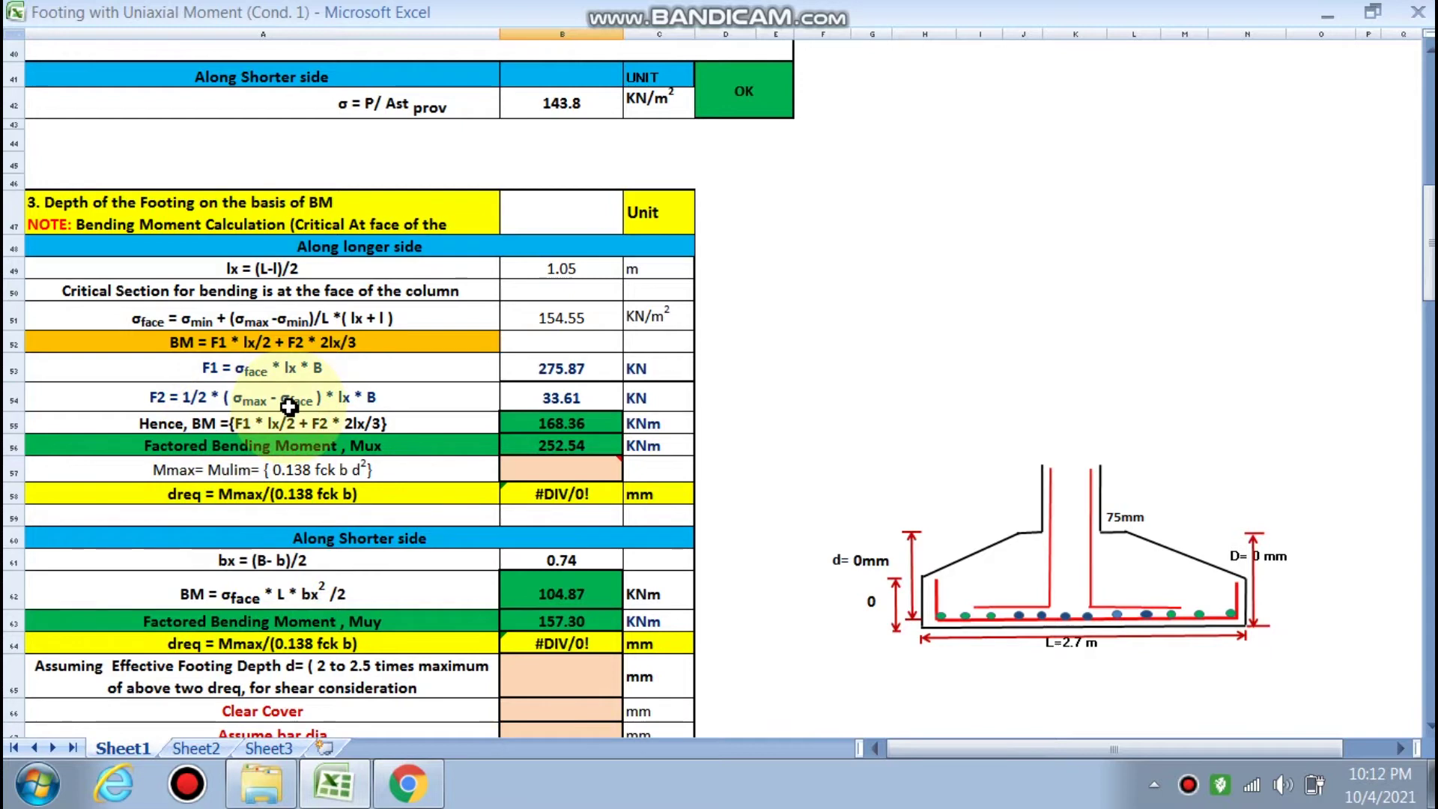
scroll(289, 406, up, 1)
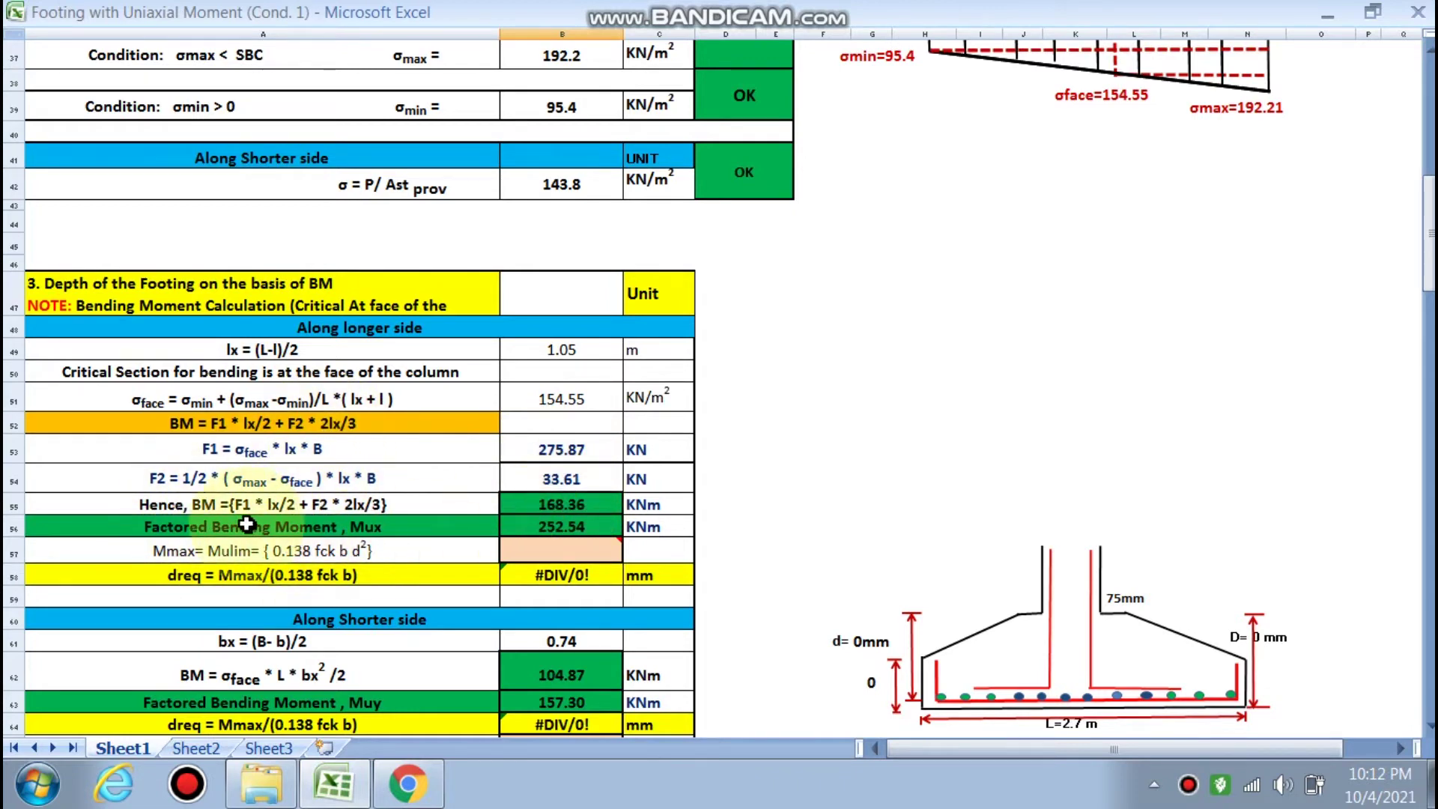
Choose 0.138 as the Mulim coefficient from the dropdown in B57
click(566, 551)
click(629, 551)
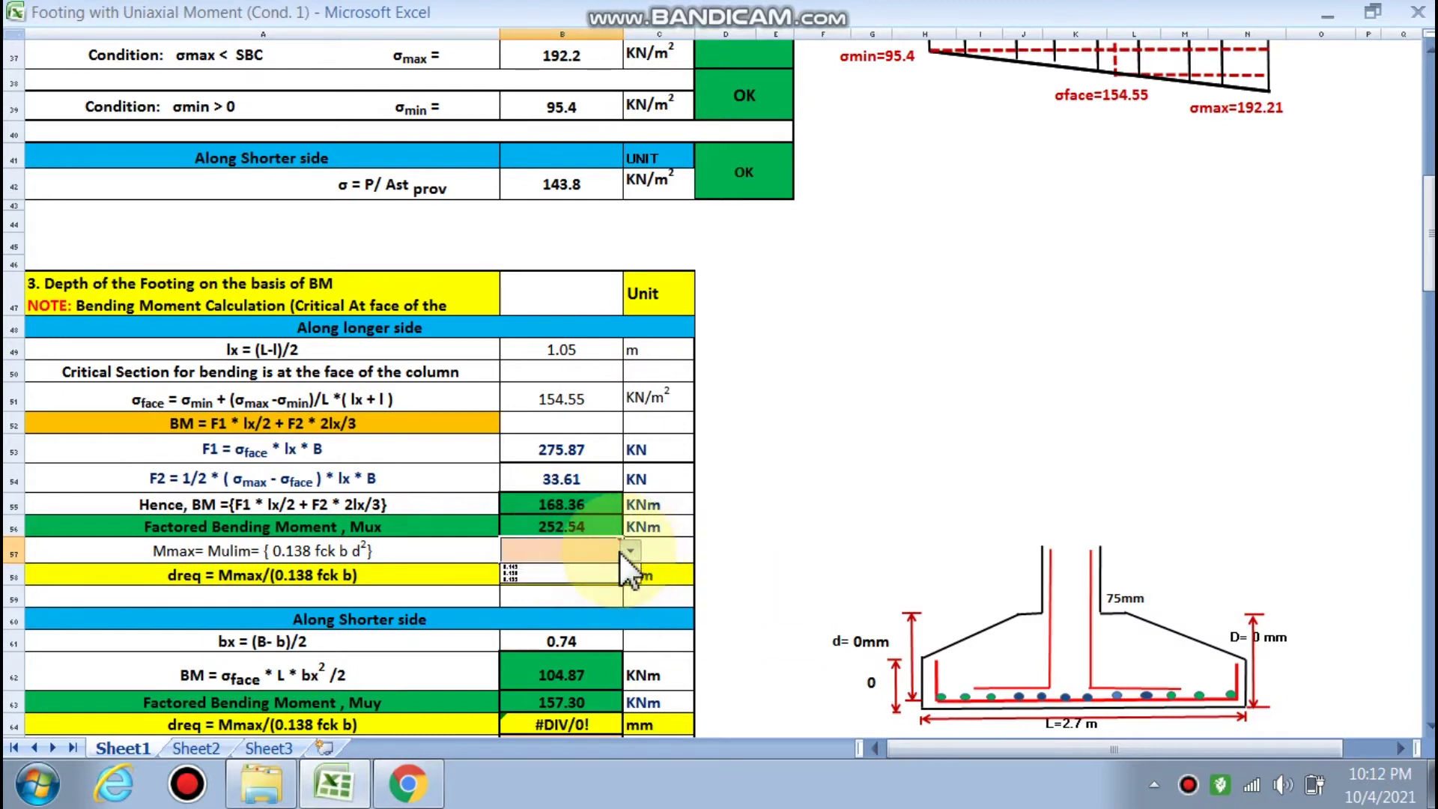
click(536, 569)
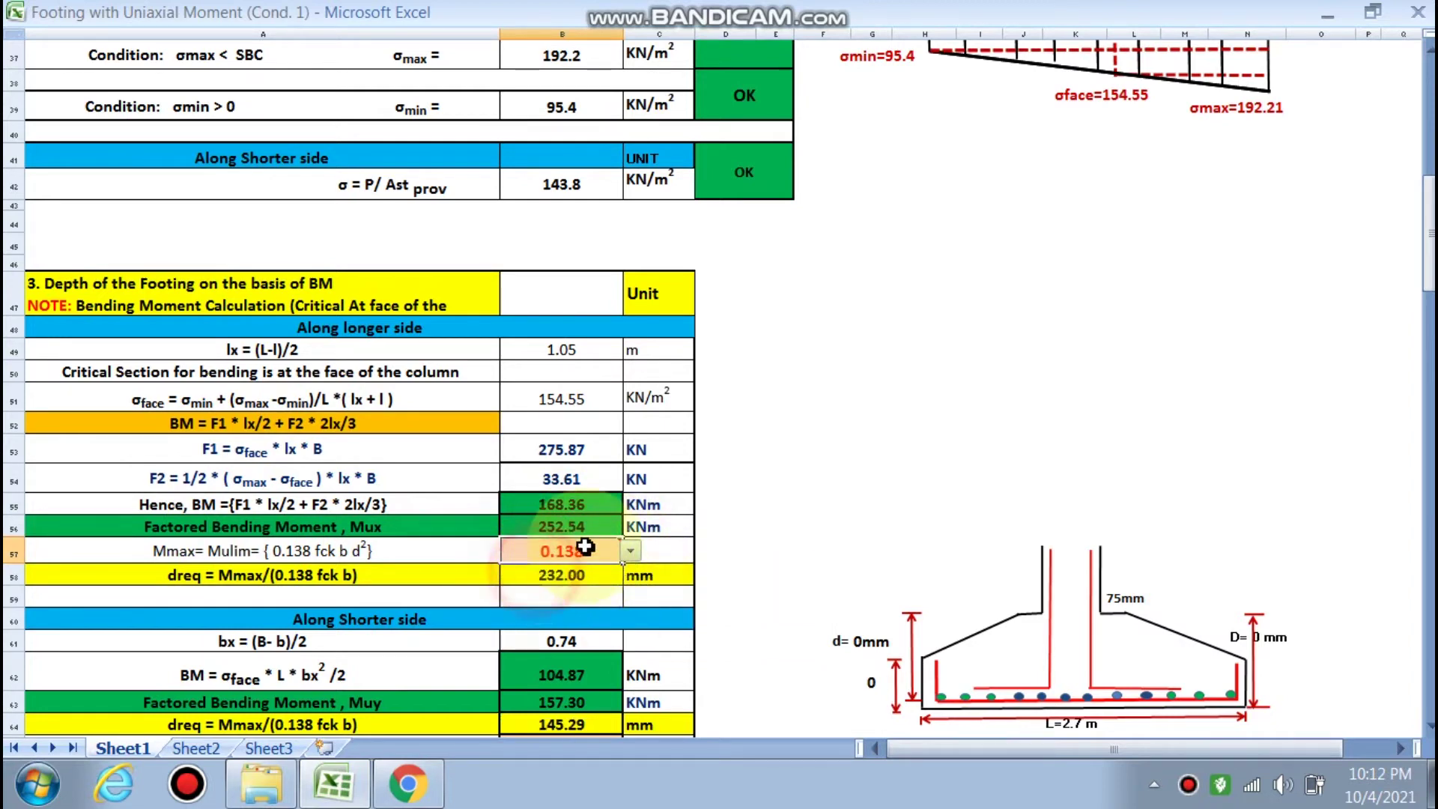
Review the required depths of 232.00 and 145.29 mm, then select the effective depth cell
scroll(525, 516, down, 1)
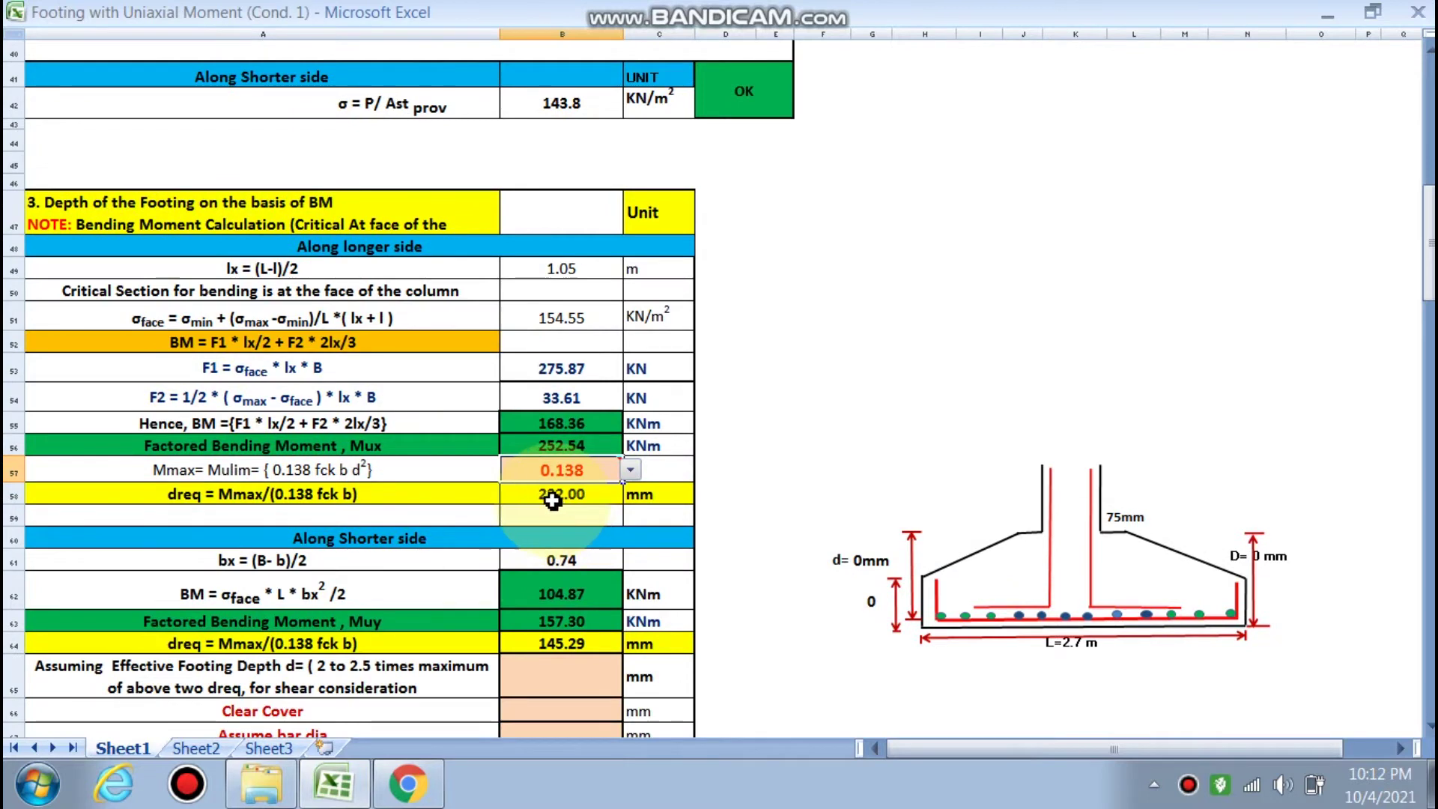
scroll(569, 508, down, 2)
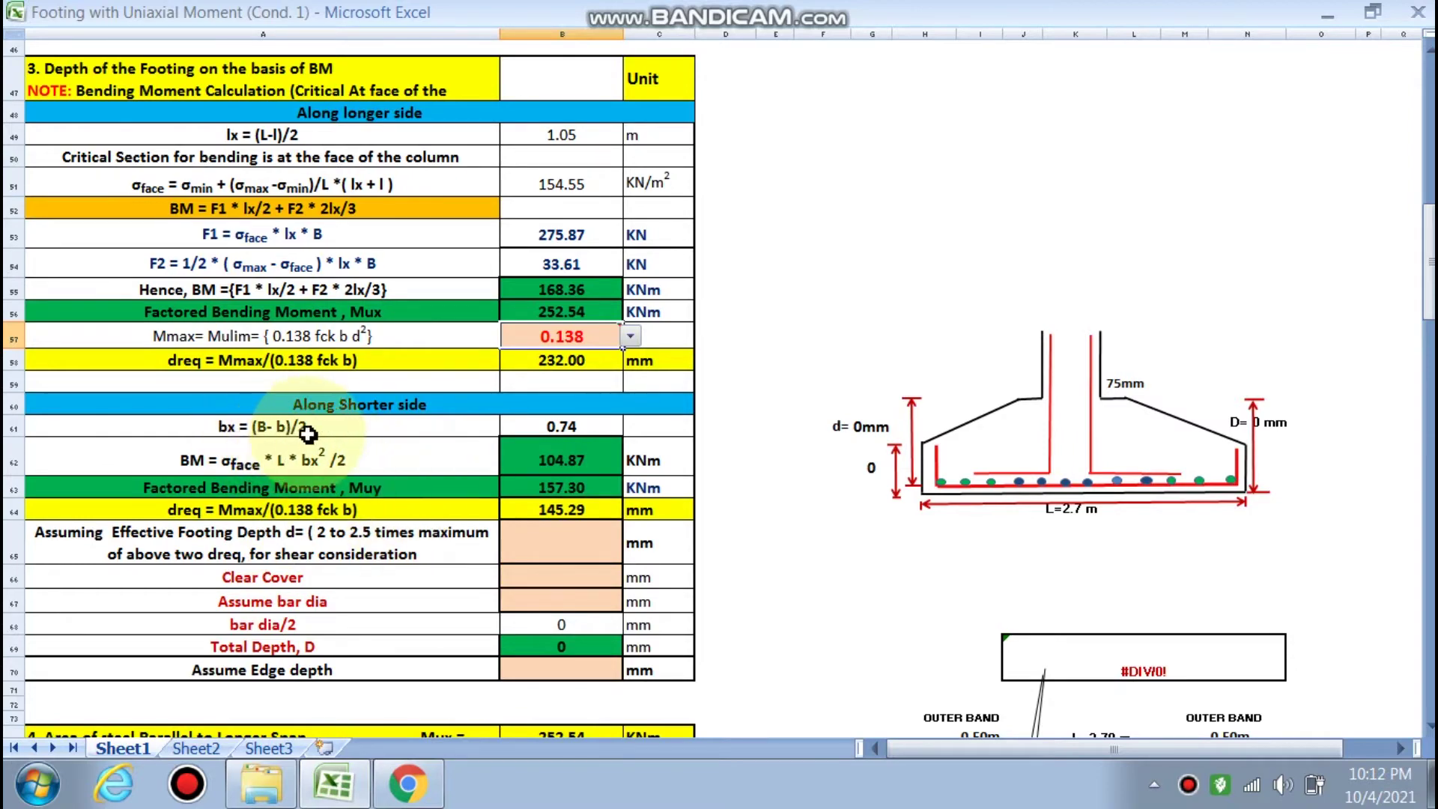
scroll(1026, 460, up, 3)
scroll(1026, 460, up, 5)
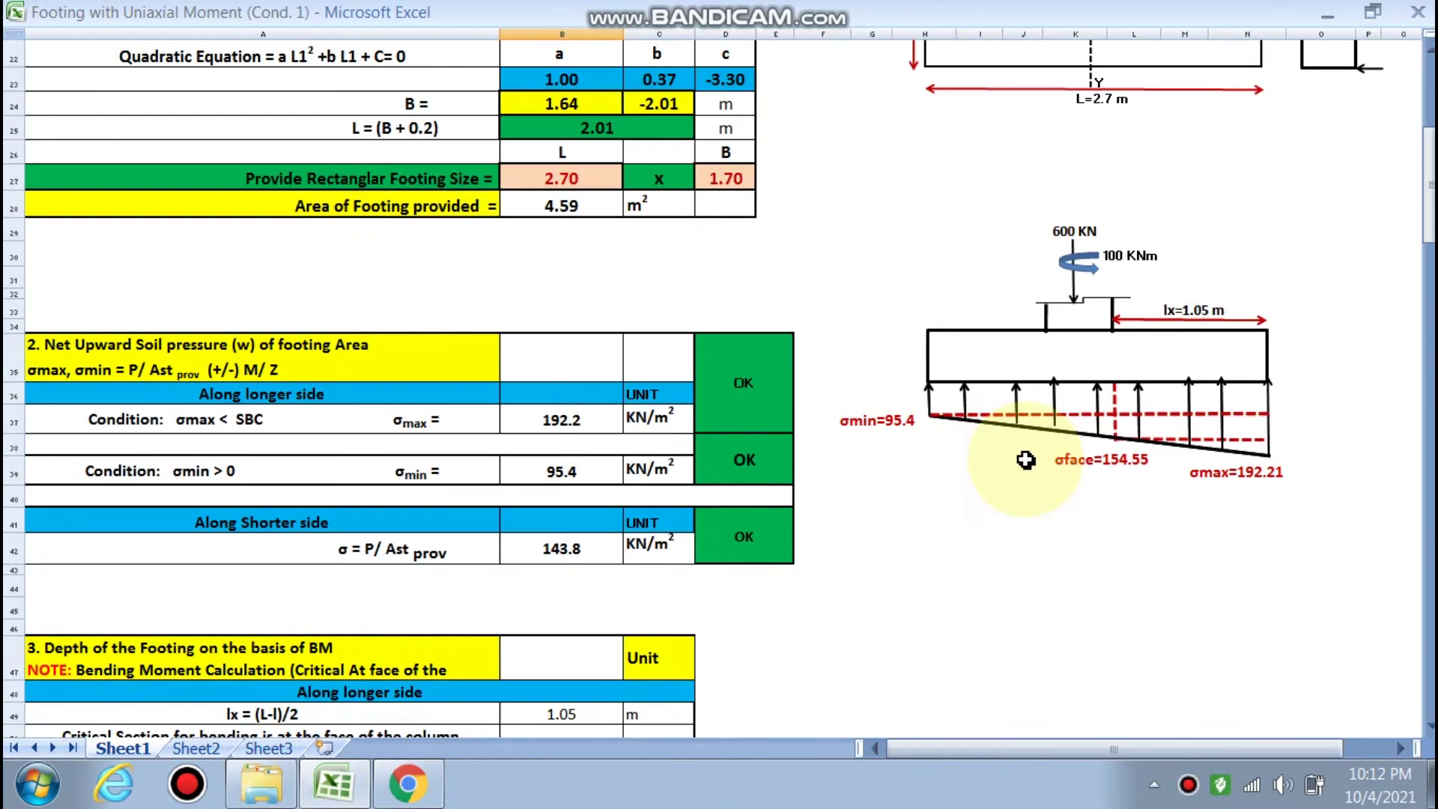
scroll(1004, 457, up, 5)
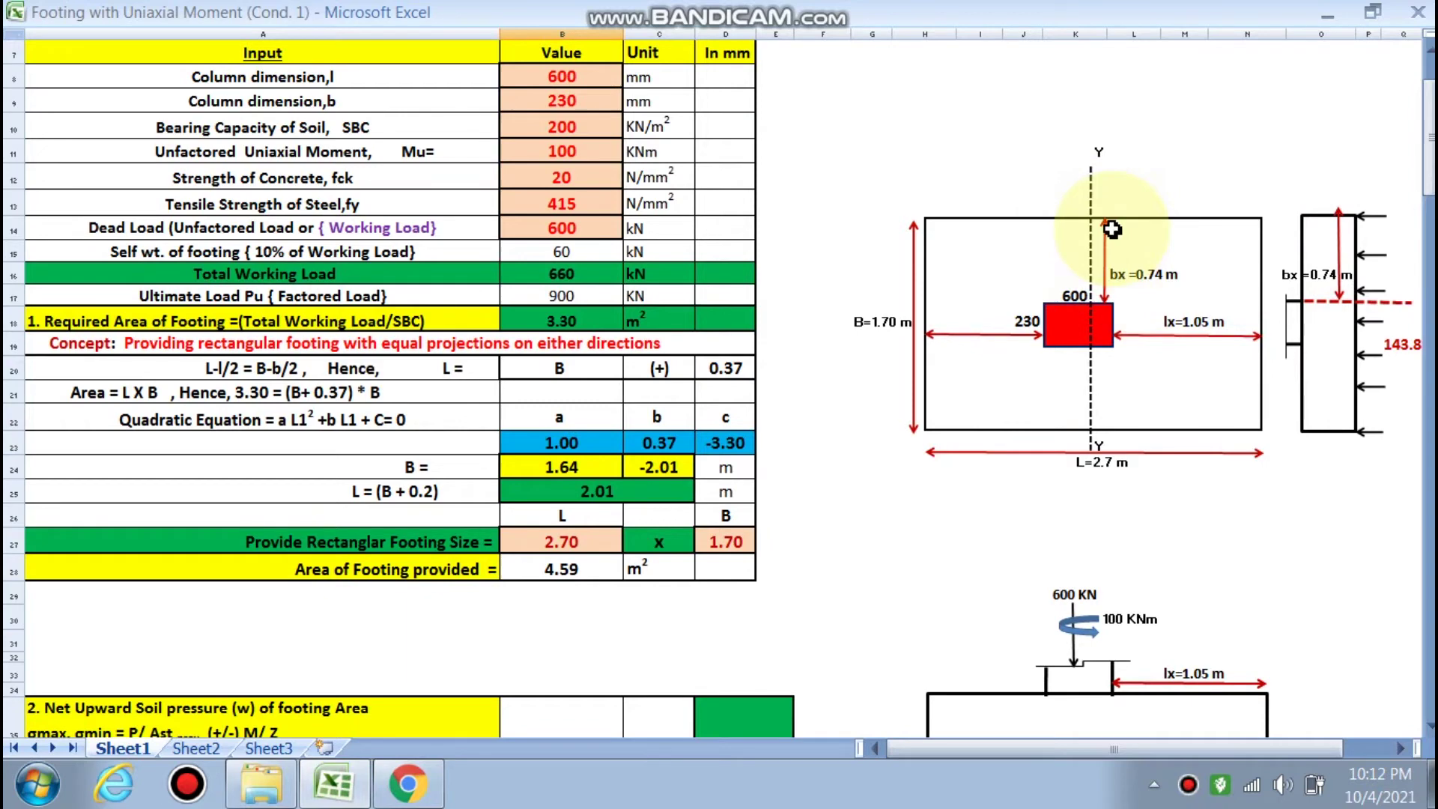
scroll(681, 440, down, 2)
scroll(719, 433, down, 5)
scroll(708, 419, down, 2)
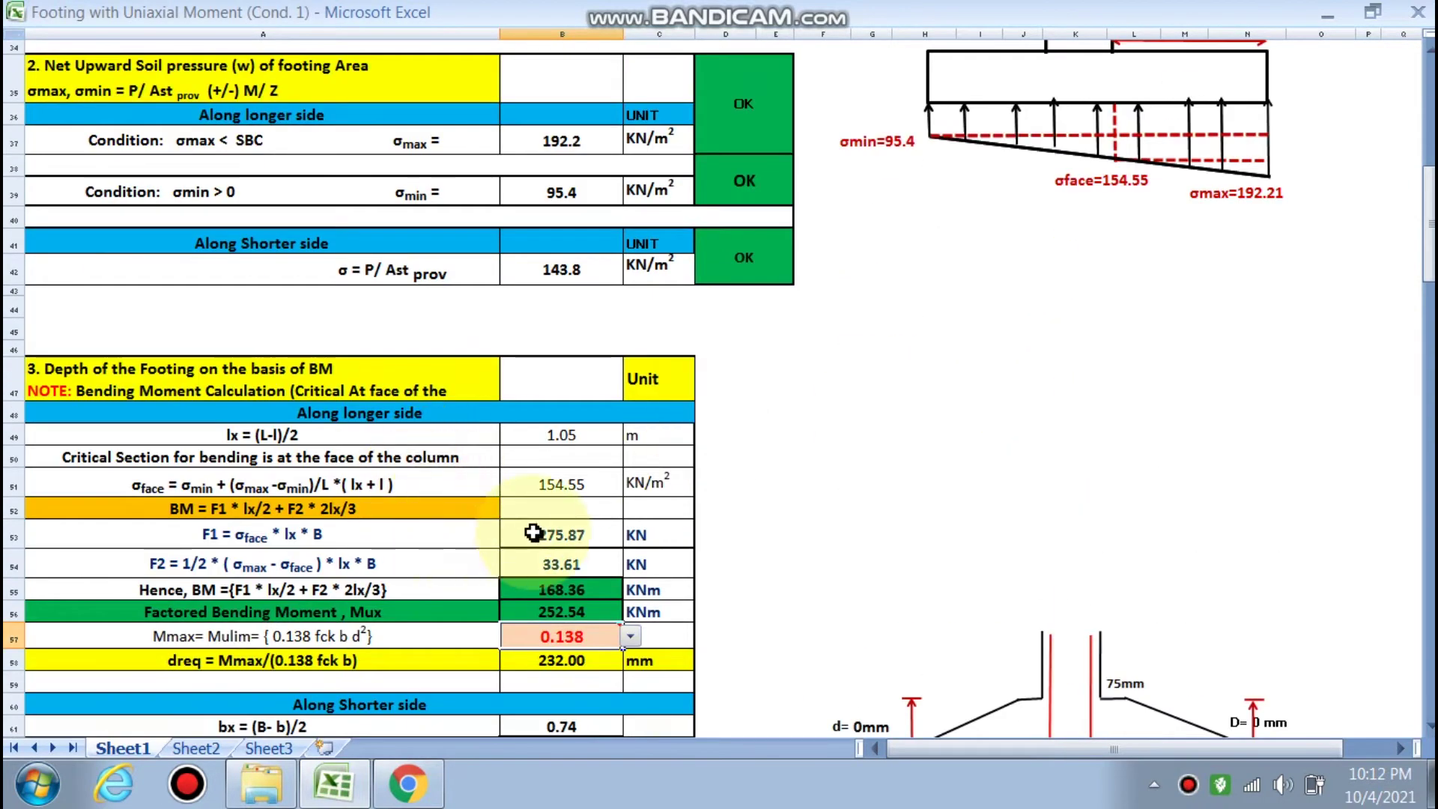
scroll(544, 450, down, 3)
scroll(545, 484, down, 1)
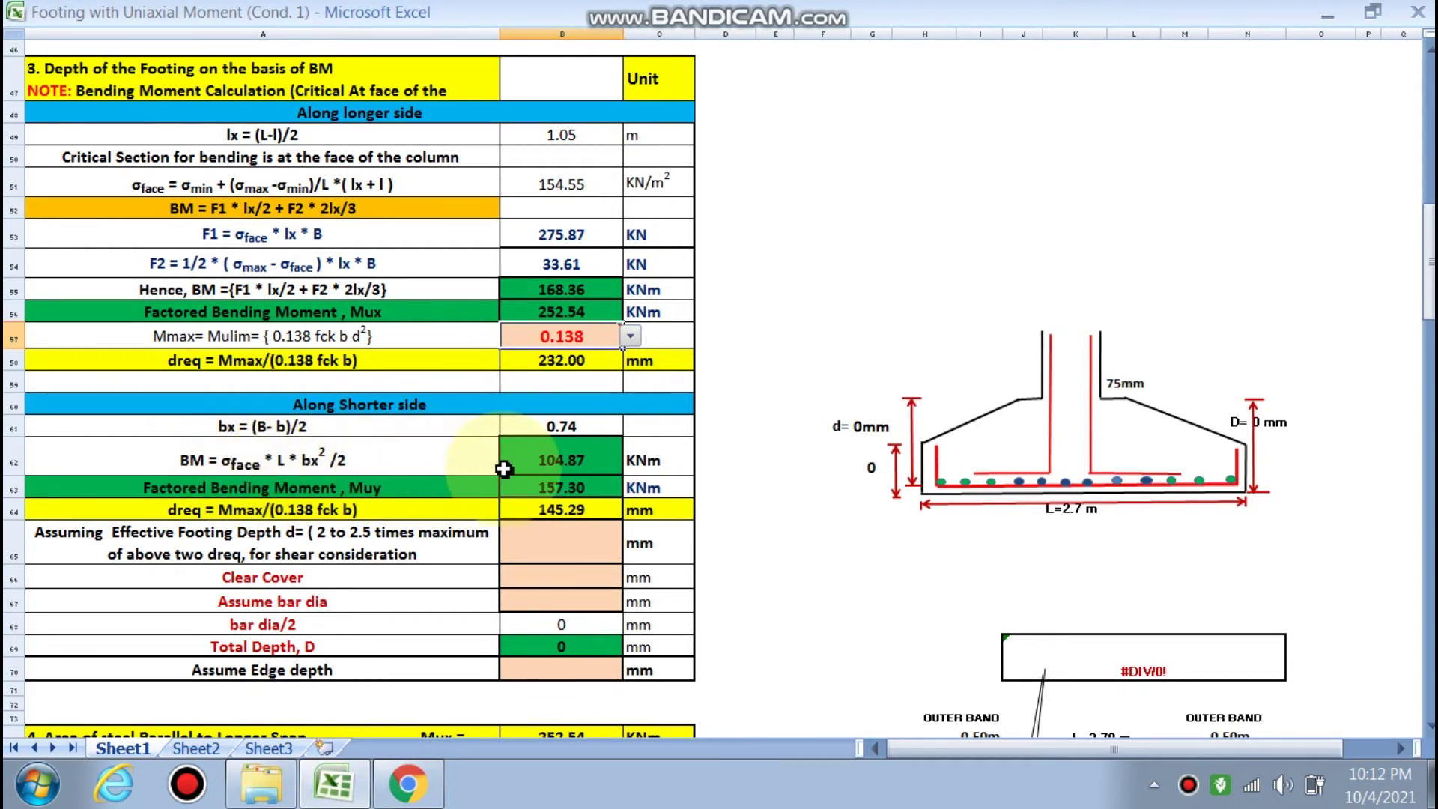
scroll(539, 449, down, 1)
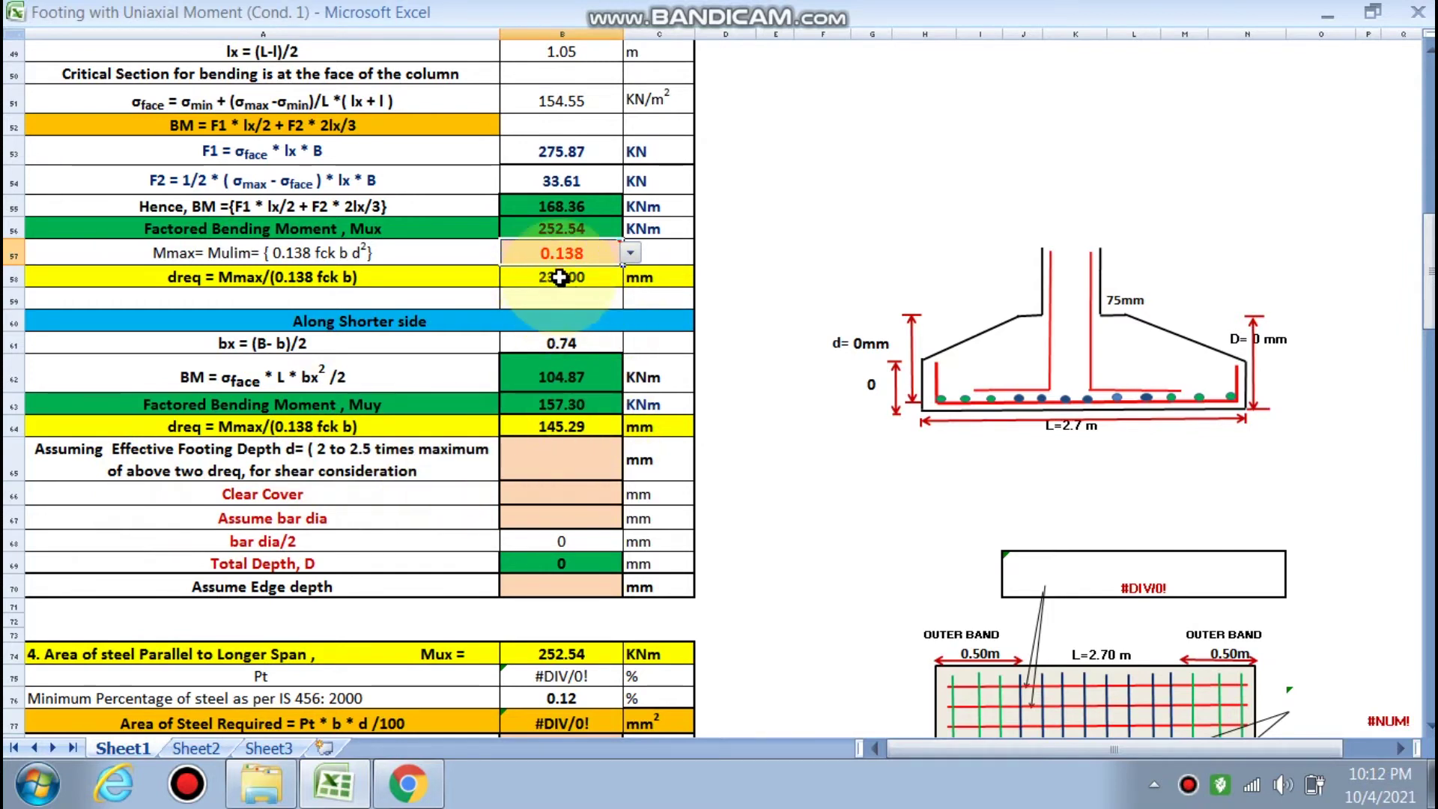
click(558, 463)
text(464)
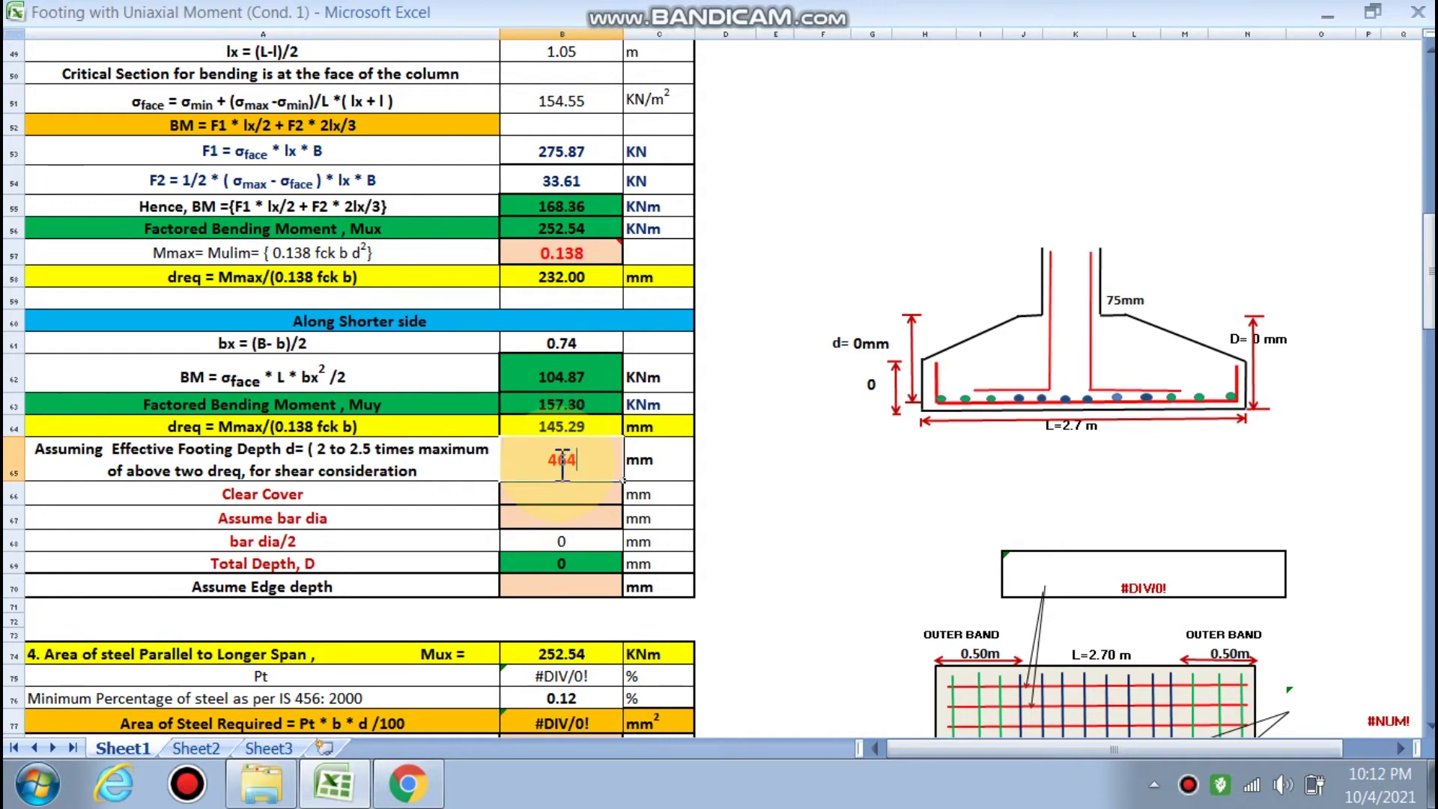
Enter a 464 mm effective footing depth and review the shear check results below
click(820, 493)
scroll(745, 498, down, 1)
scroll(558, 465, down, 1)
scroll(553, 376, down, 4)
scroll(555, 382, down, 3)
scroll(554, 390, down, 4)
scroll(556, 404, down, 4)
scroll(569, 374, down, 3)
scroll(597, 330, down, 2)
scroll(596, 374, down, 2)
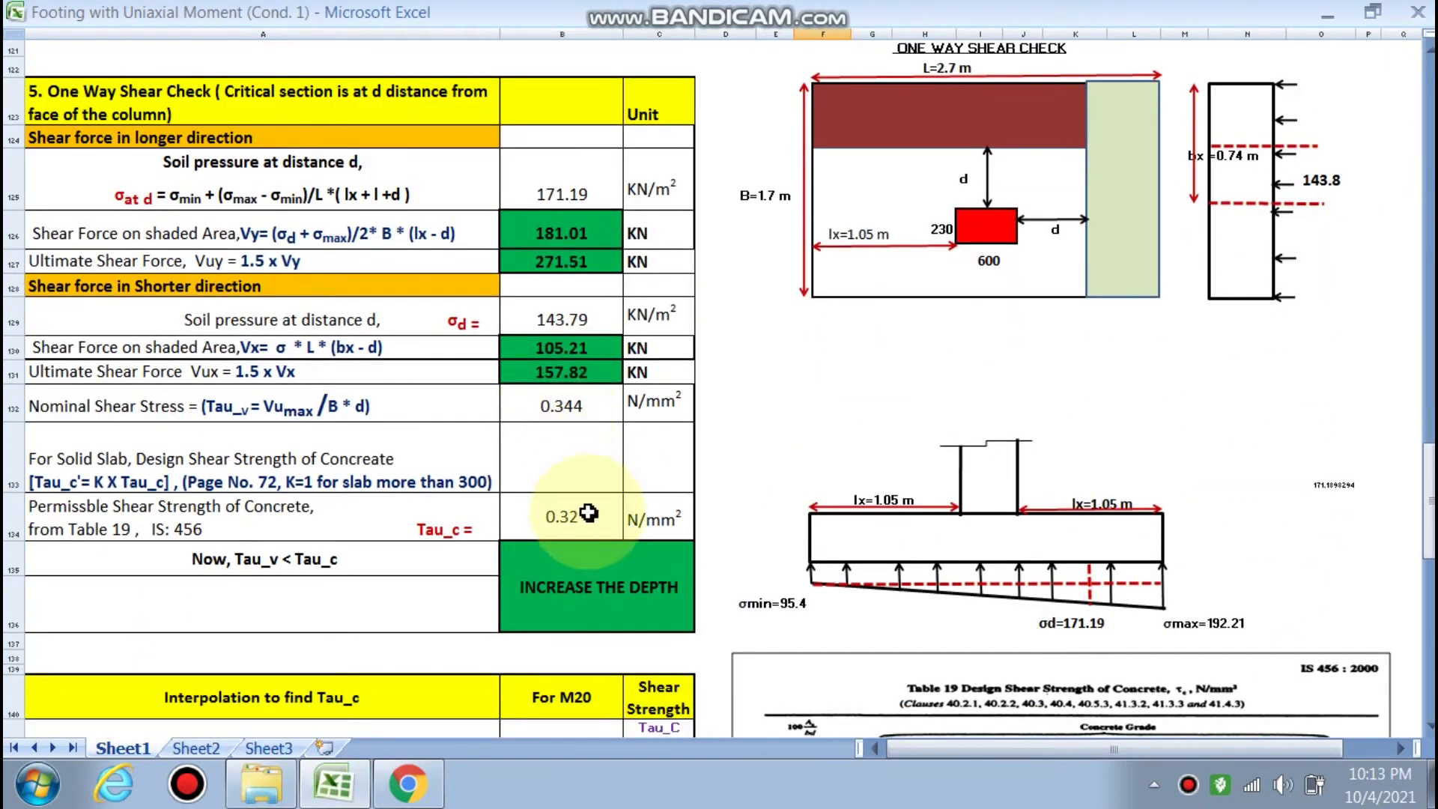
scroll(596, 599, up, 2)
scroll(592, 584, up, 12)
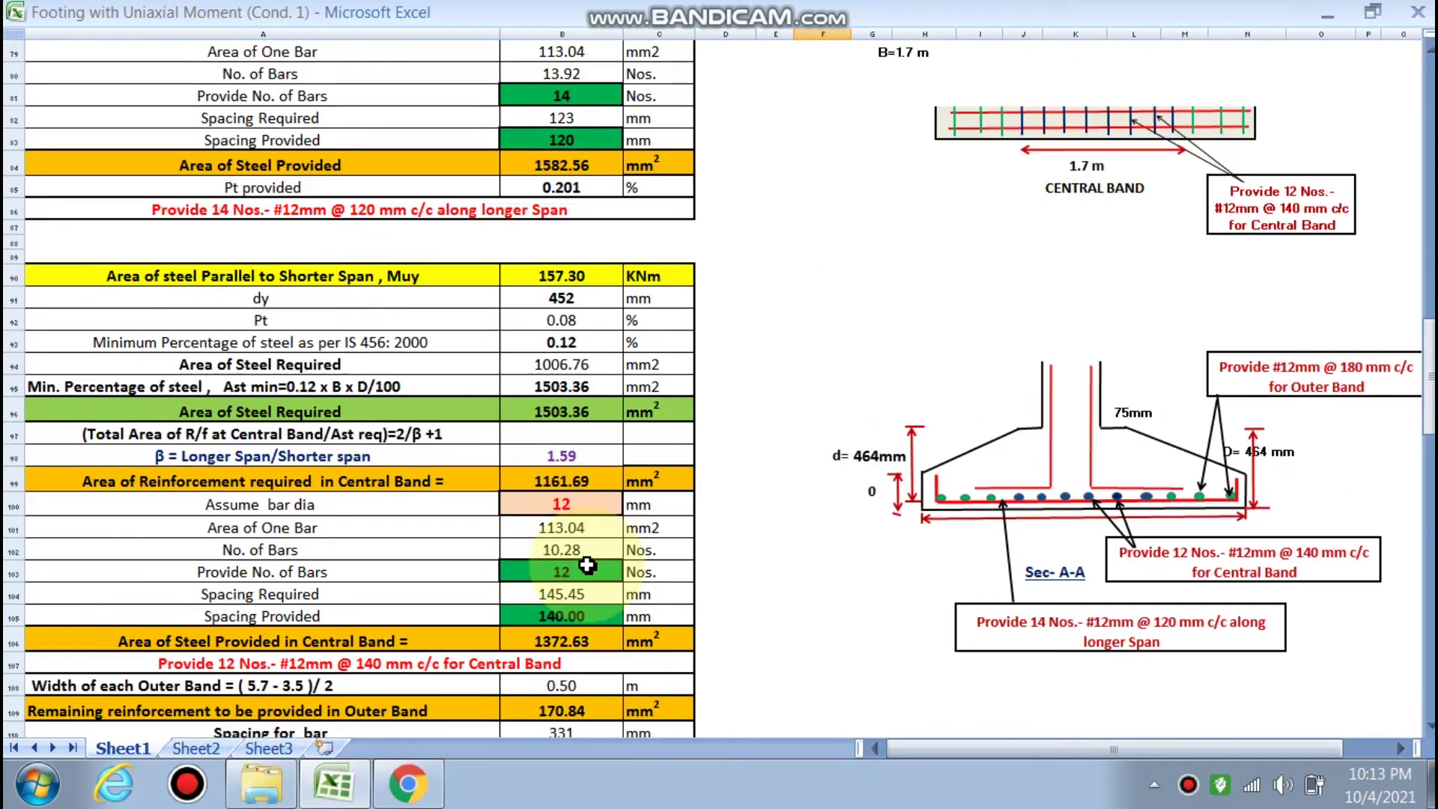
scroll(588, 569, up, 5)
scroll(588, 565, up, 2)
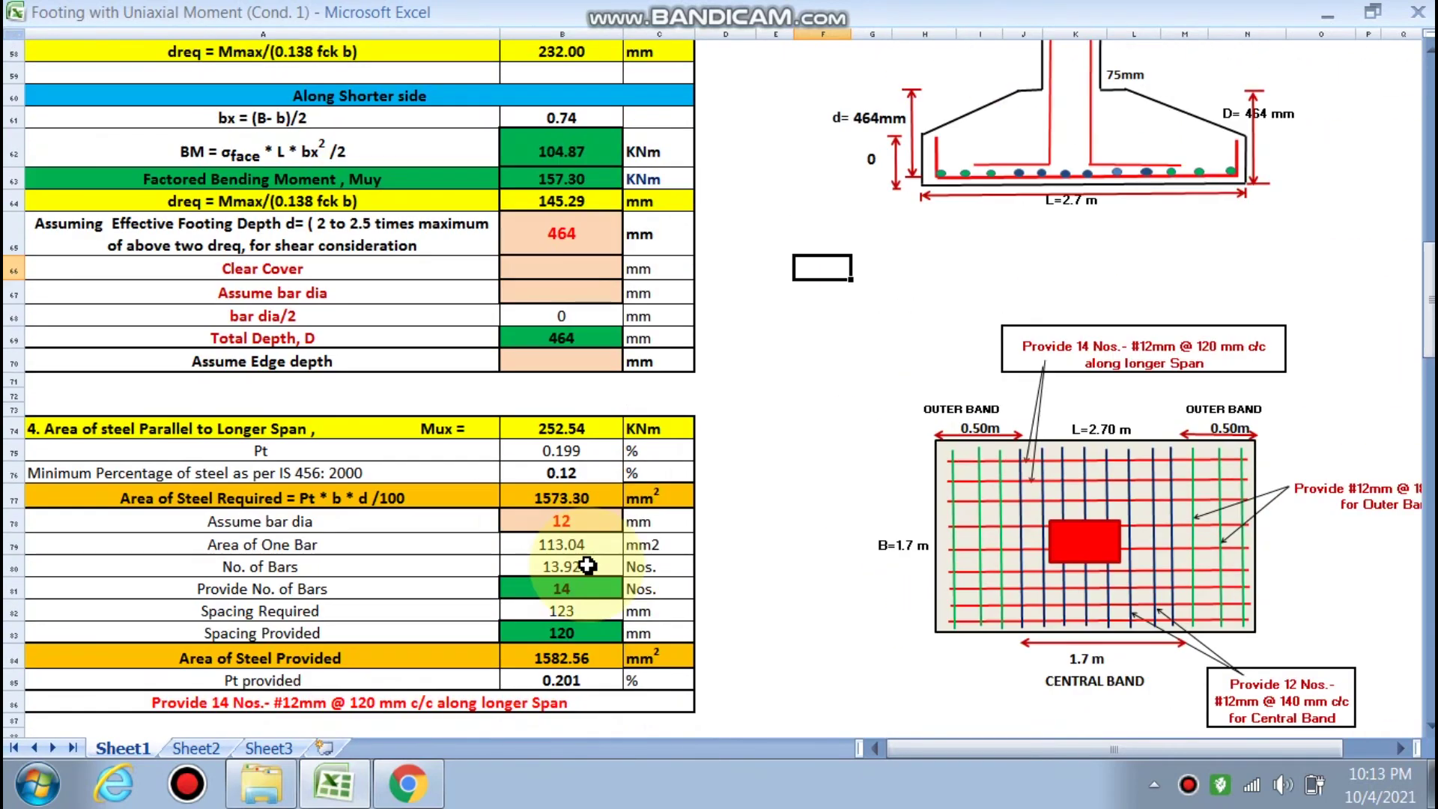
Increase the effective depth to 500 mm and recheck the shear results
click(581, 247)
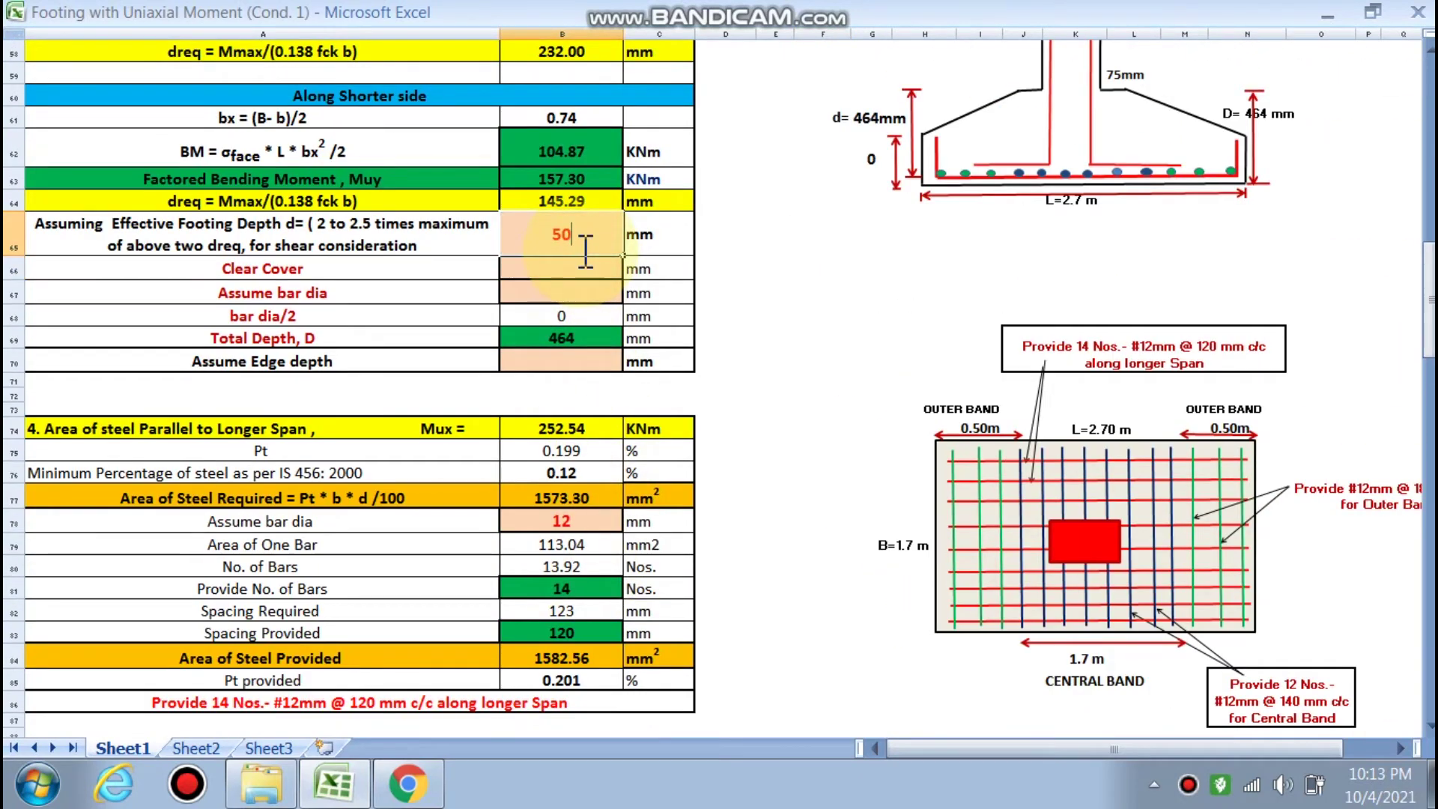
click(834, 321)
scroll(780, 395, down, 9)
scroll(828, 402, down, 4)
scroll(772, 408, down, 4)
scroll(764, 404, down, 2)
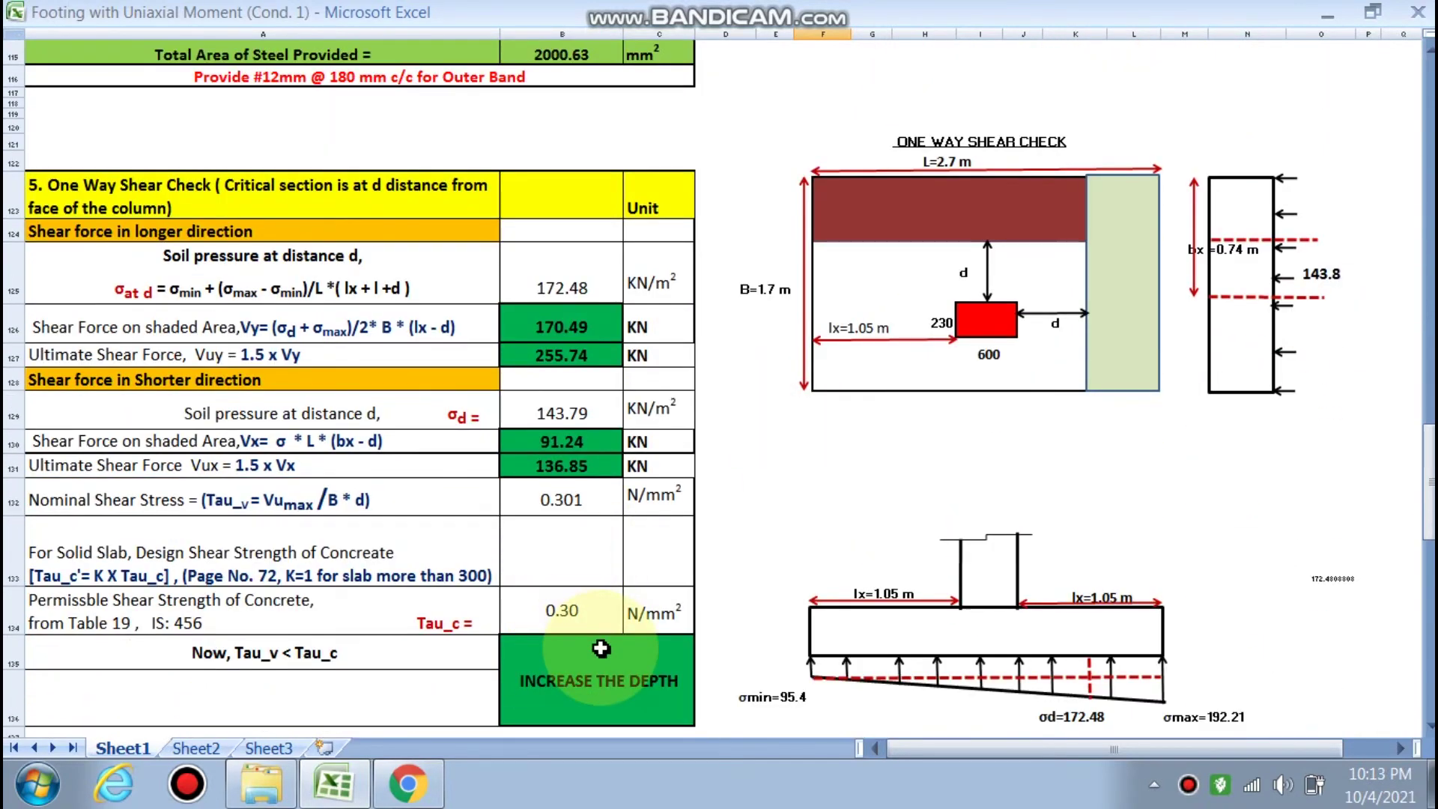
scroll(591, 599, up, 8)
scroll(601, 648, up, 6)
scroll(602, 648, up, 4)
scroll(601, 649, up, 3)
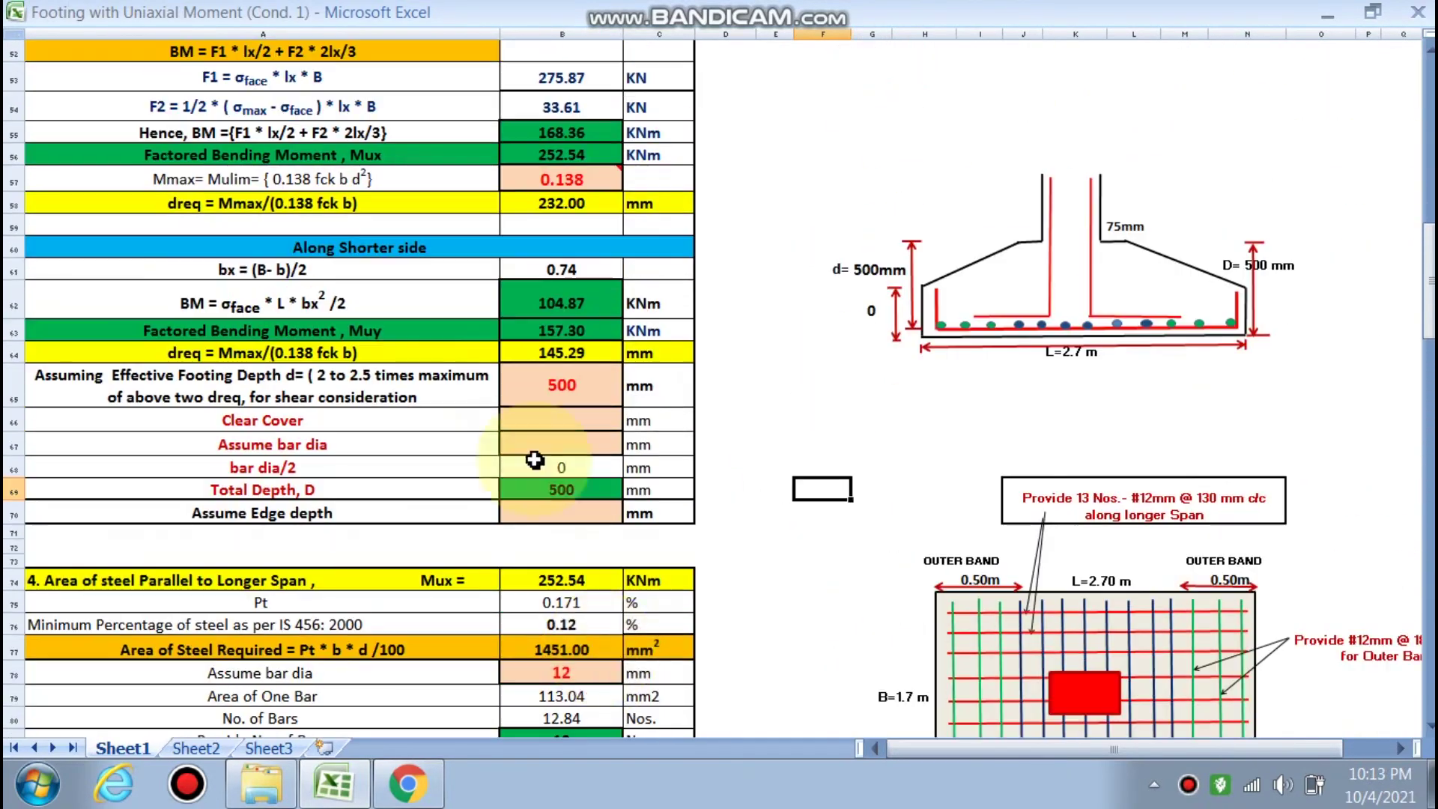
Raise the effective depth to 520 mm so one-way and punching shear checks read safe
click(564, 385)
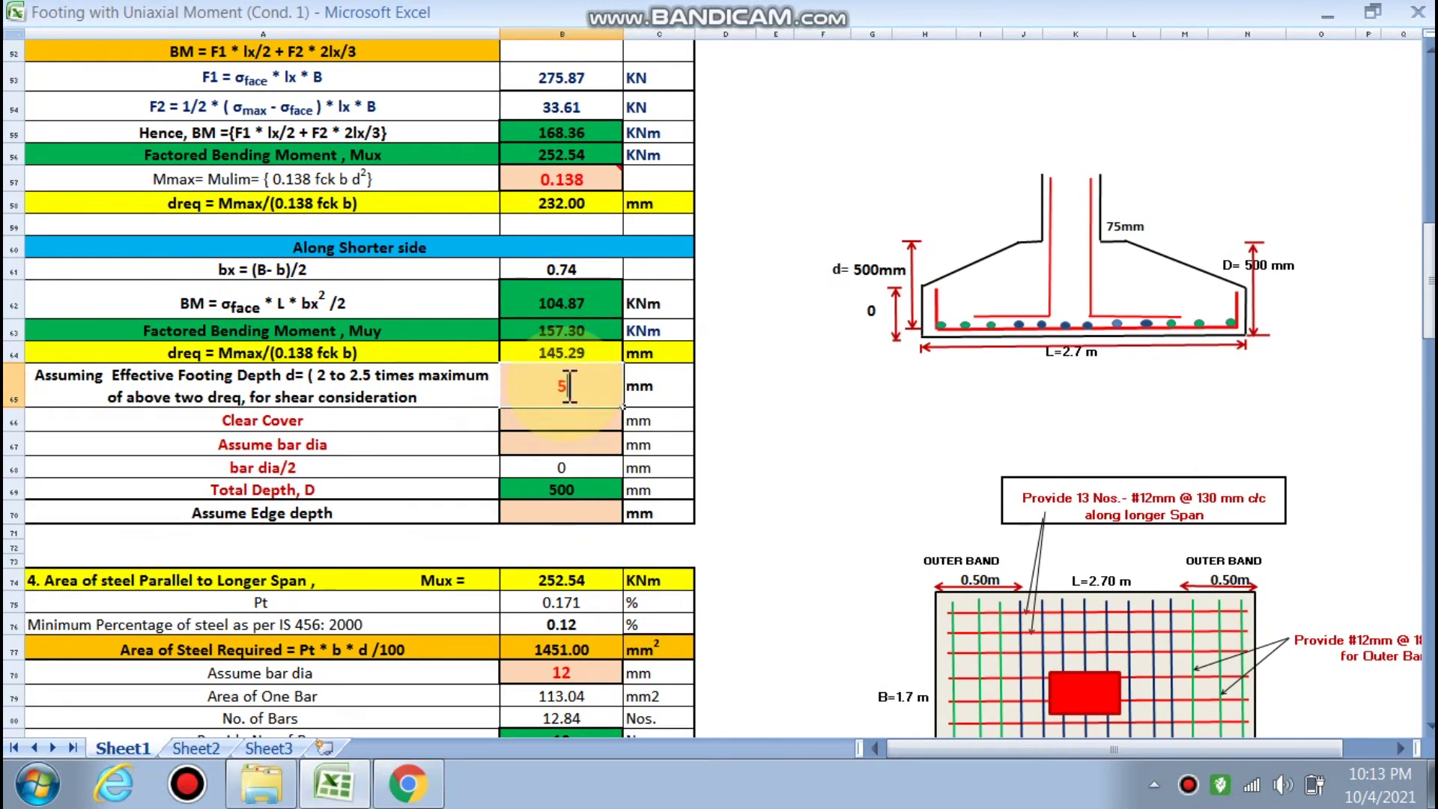
text(20)
click(823, 464)
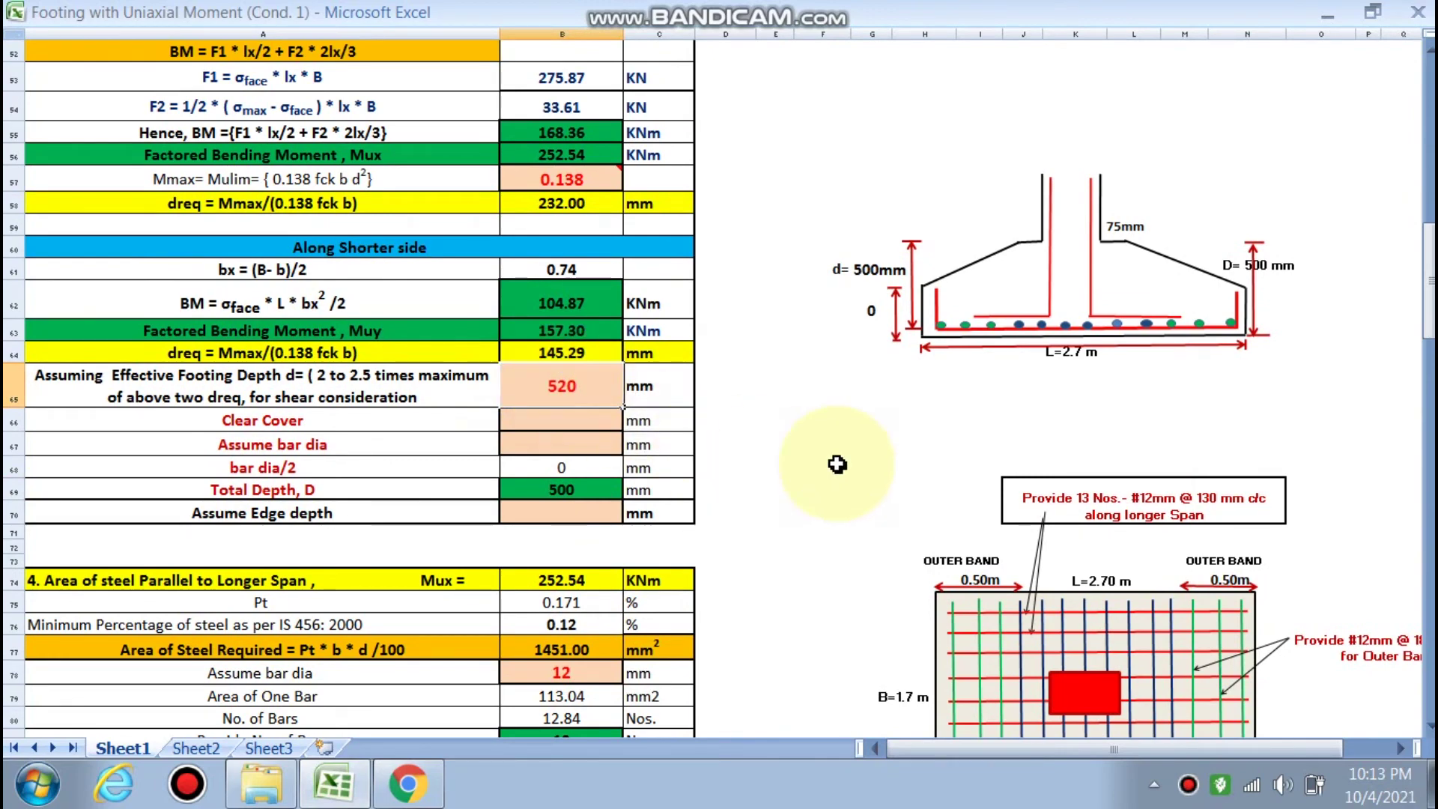
scroll(524, 455, down, 5)
scroll(626, 453, down, 8)
scroll(621, 390, down, 3)
scroll(600, 524, down, 5)
scroll(585, 648, down, 1)
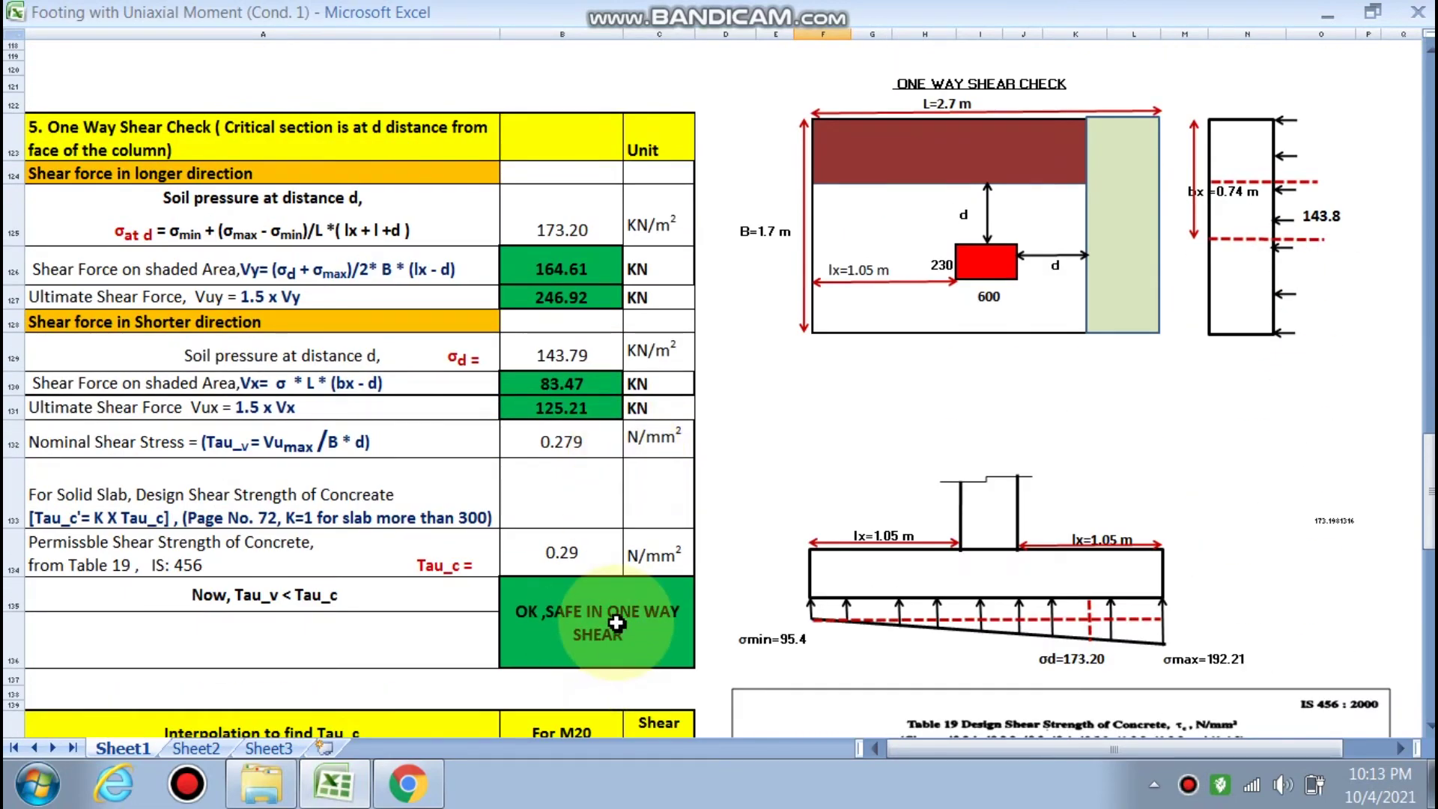
scroll(599, 629, down, 3)
scroll(606, 494, down, 7)
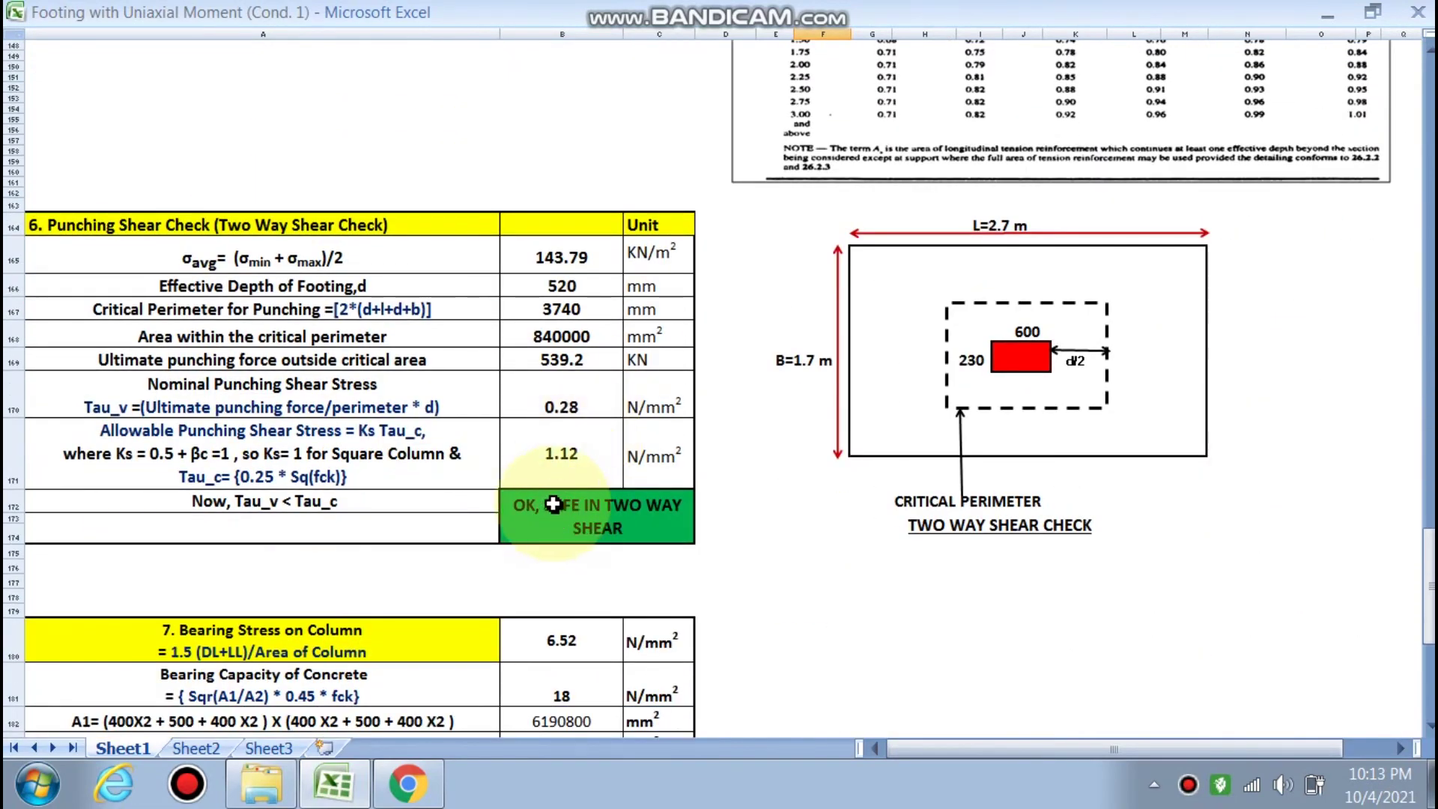
scroll(573, 457, up, 3)
scroll(557, 487, up, 10)
scroll(553, 506, up, 6)
scroll(552, 506, up, 4)
scroll(553, 506, up, 2)
scroll(552, 506, up, 4)
scroll(553, 506, up, 2)
scroll(553, 507, up, 1)
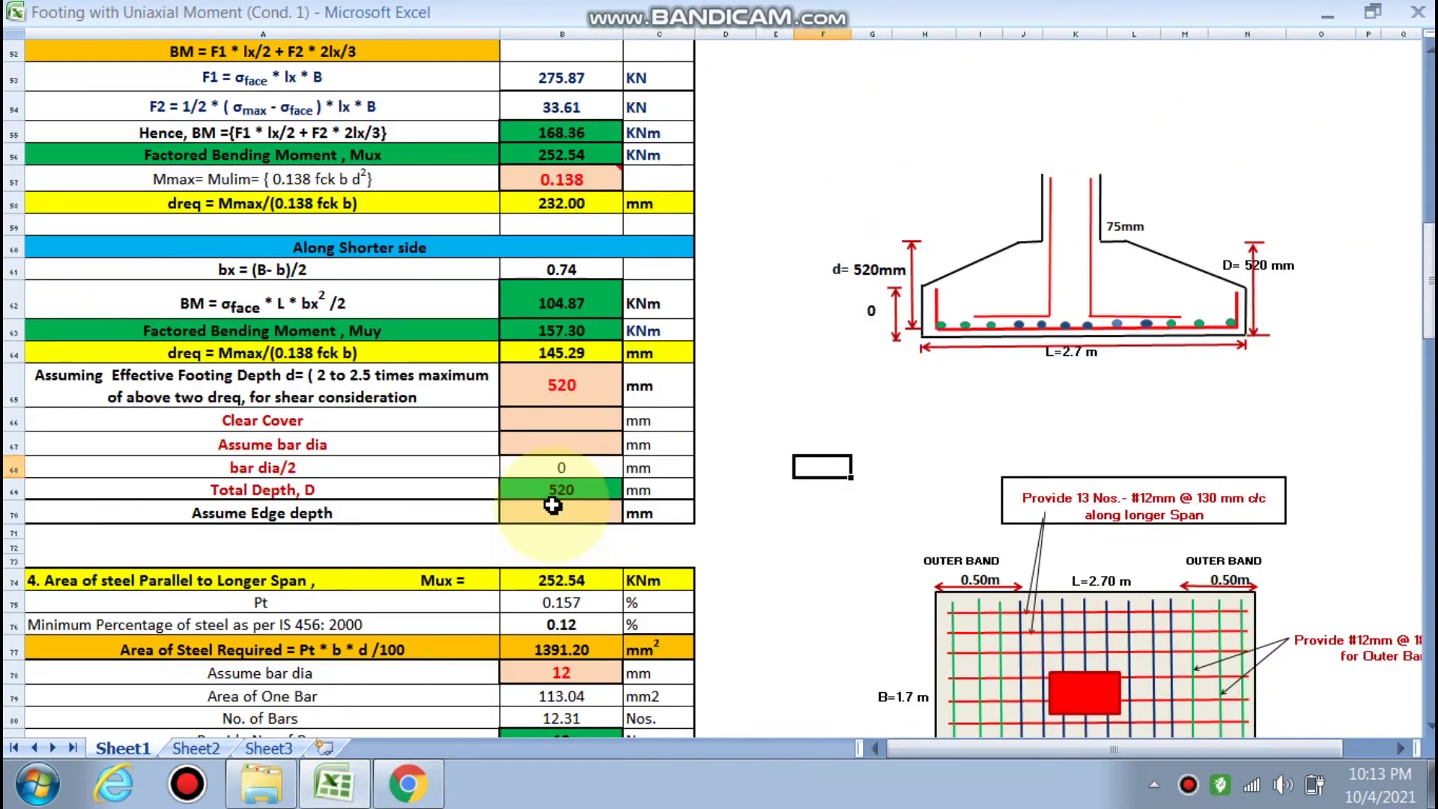
click(555, 416)
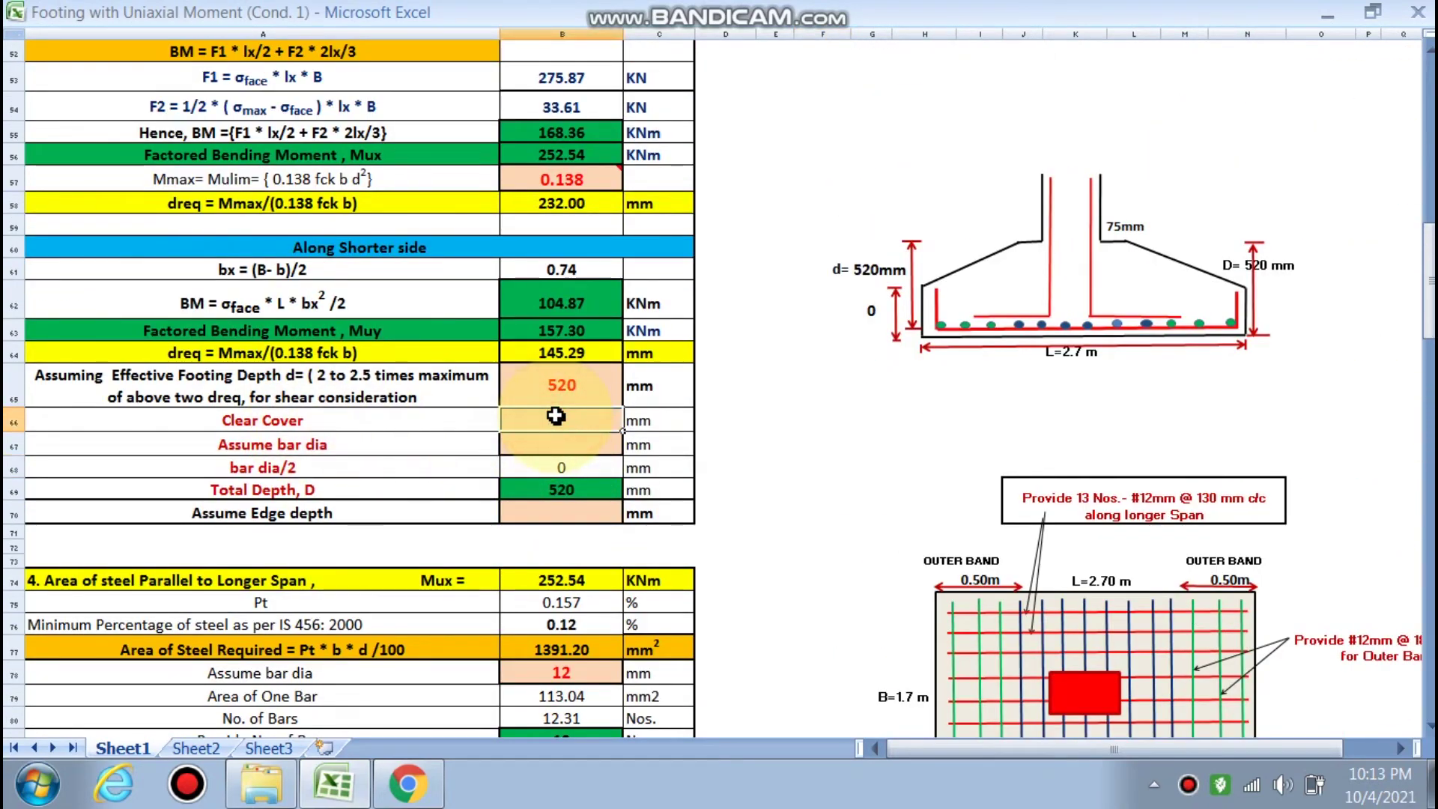
text(50)
Enter clear cover 50 mm, bar diameter 12 mm and edge depth 300 mm
click(562, 446)
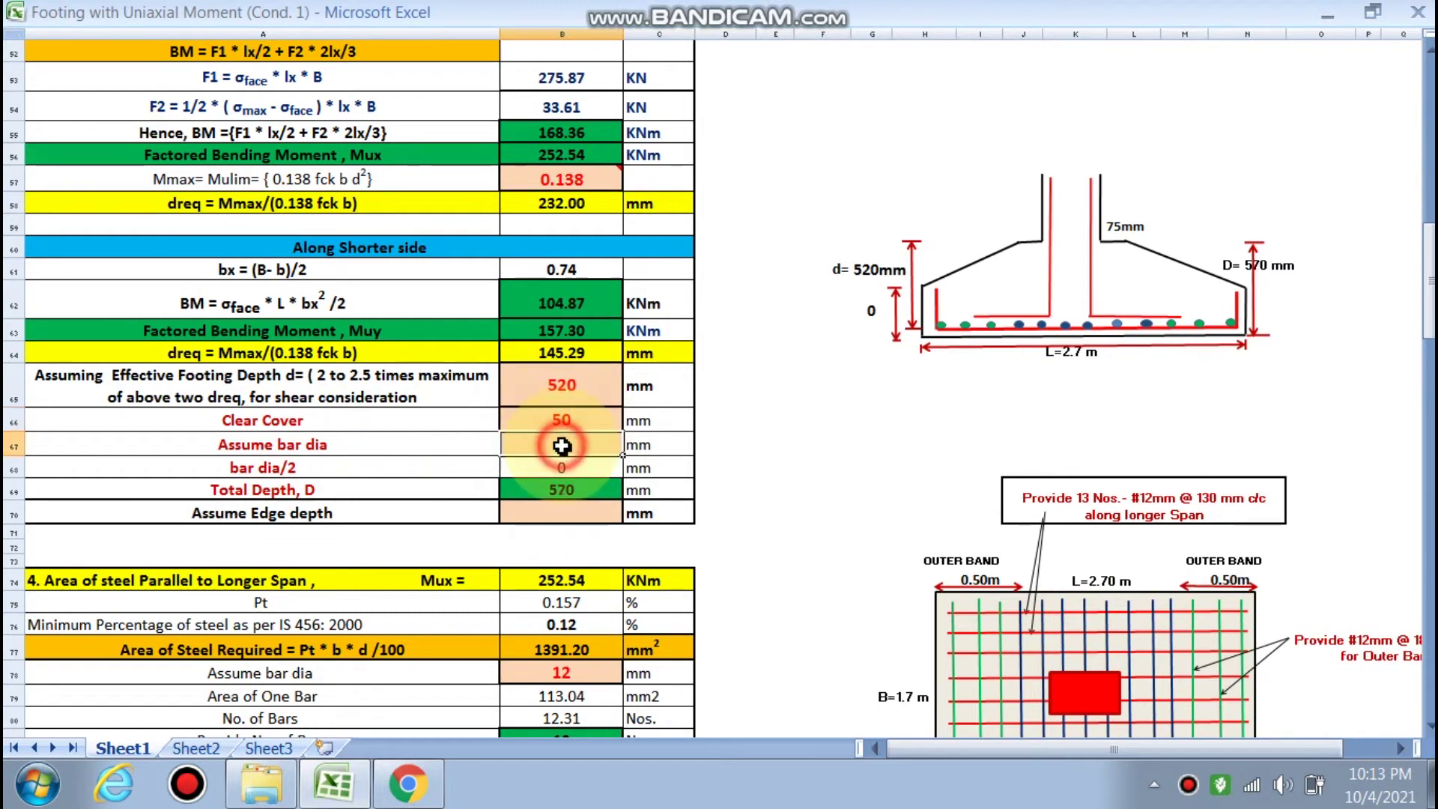
text(12)
click(561, 488)
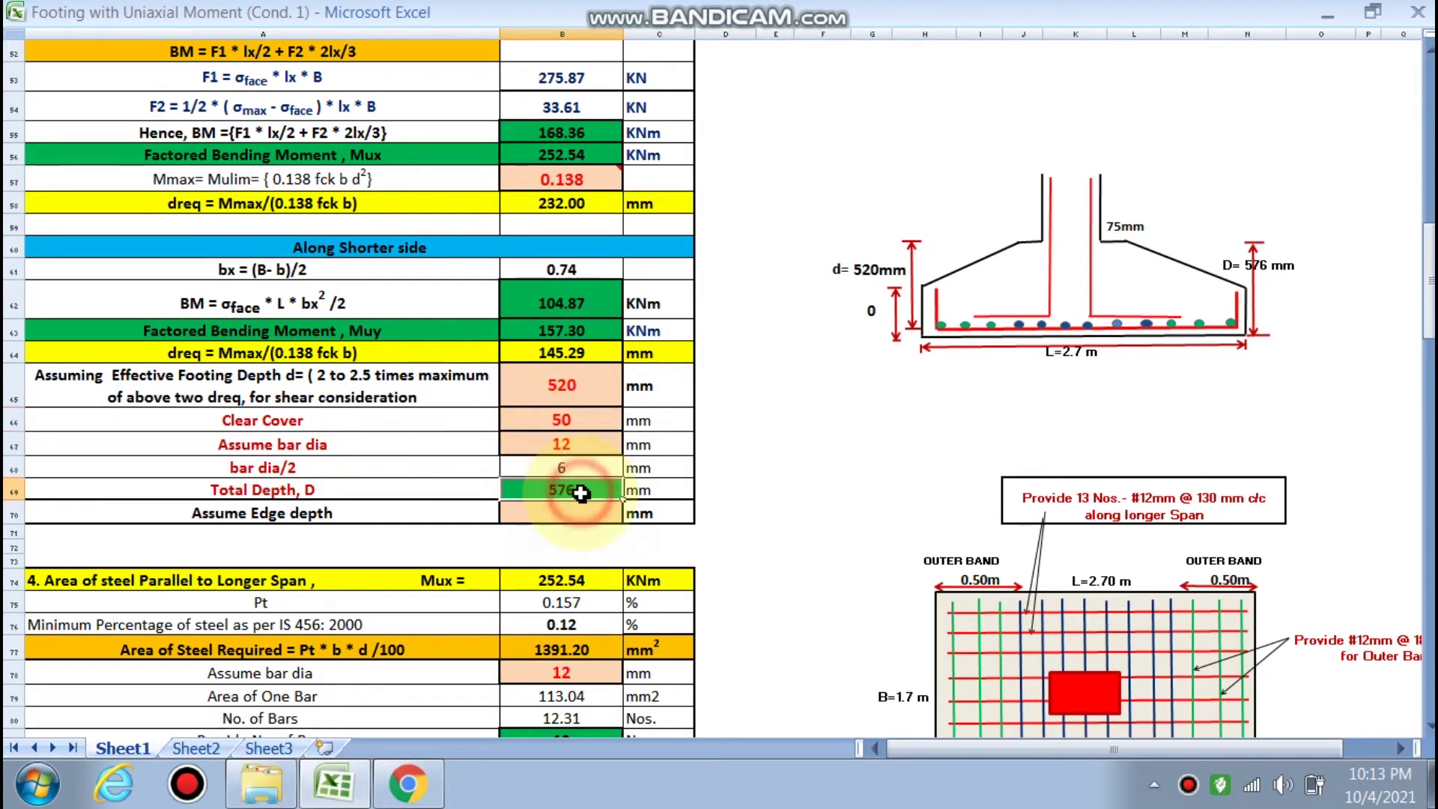
click(570, 513)
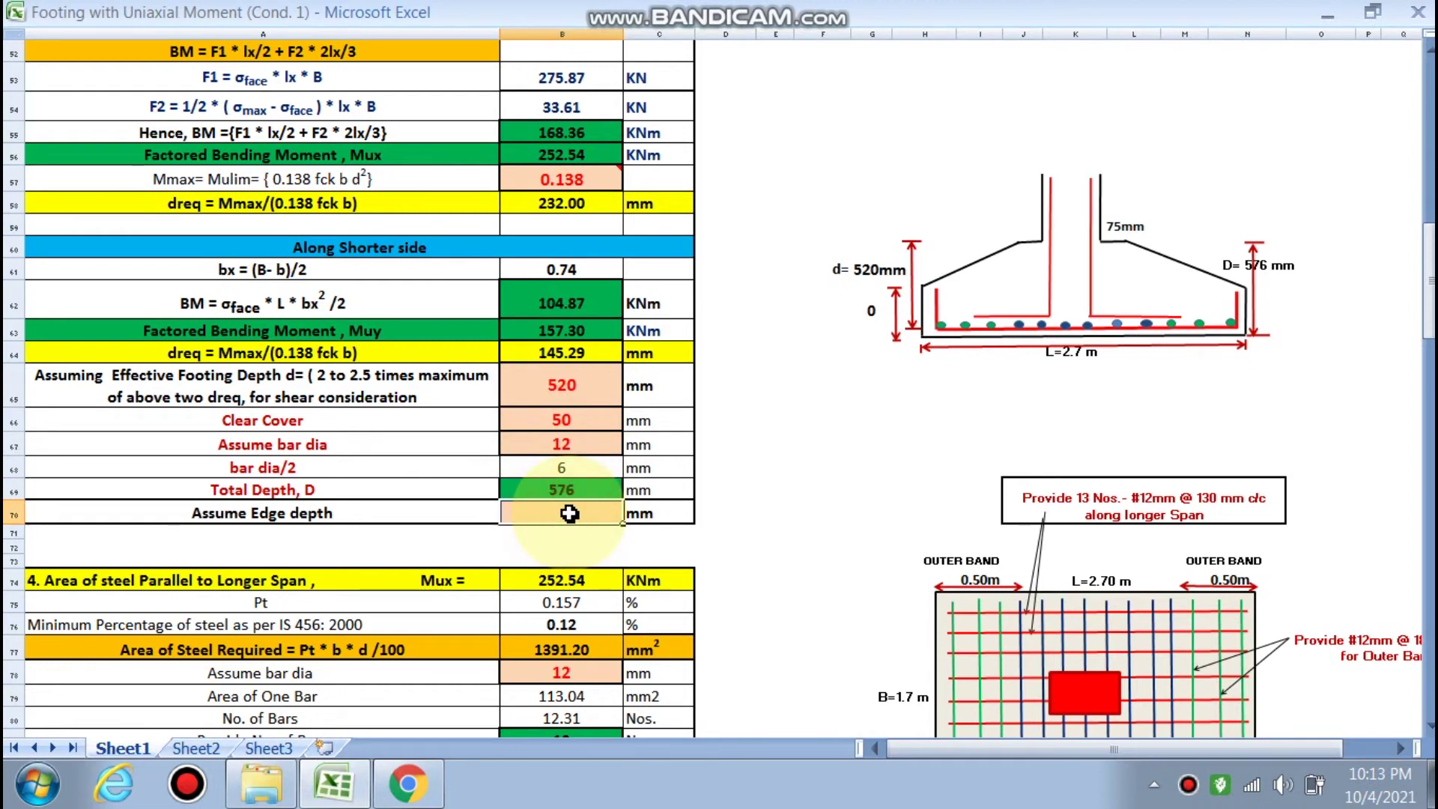
text(300)
click(857, 491)
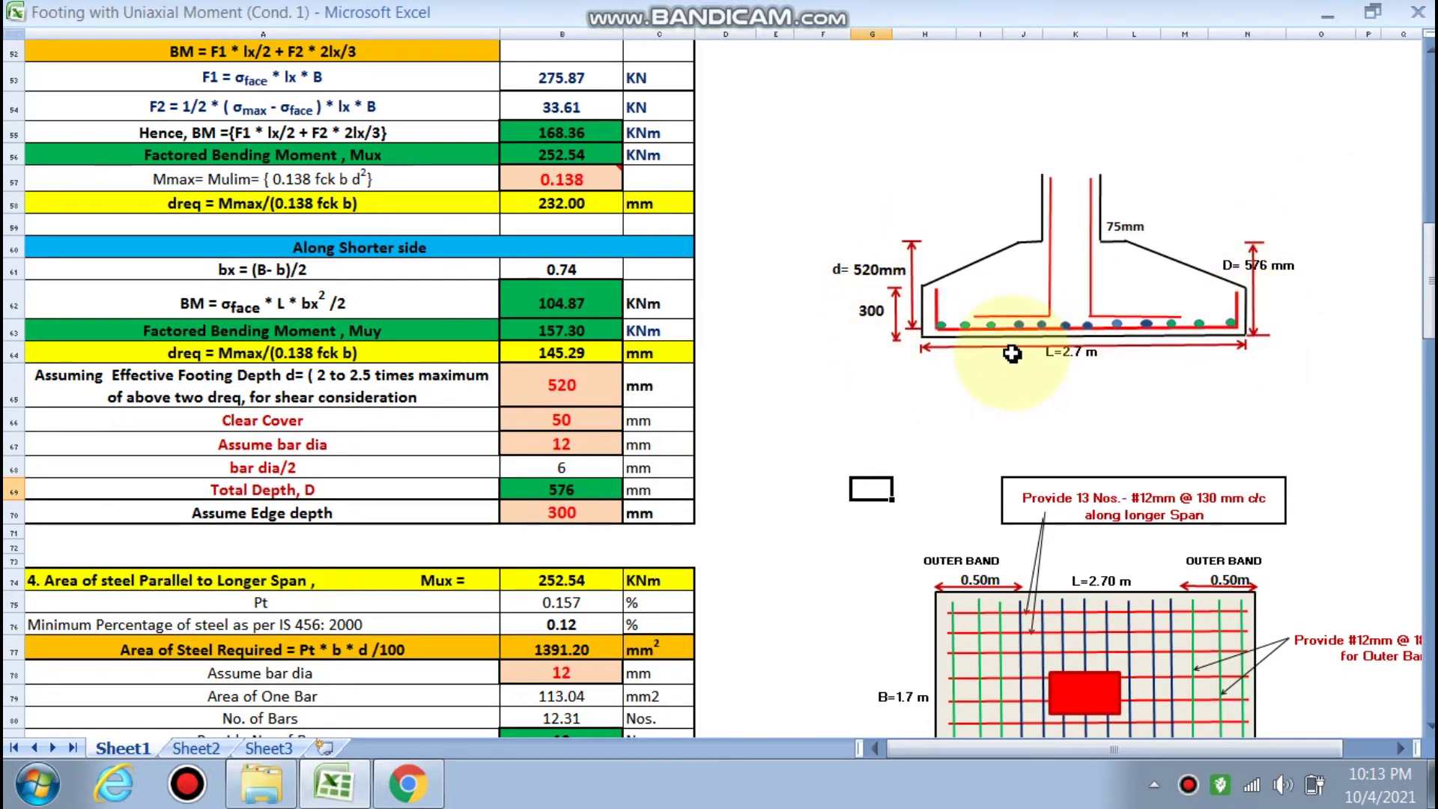
Scroll through the sheet to check the footing drawings and the 576 mm total depth
scroll(1106, 386, up, 1)
scroll(1106, 386, down, 2)
scroll(884, 457, down, 1)
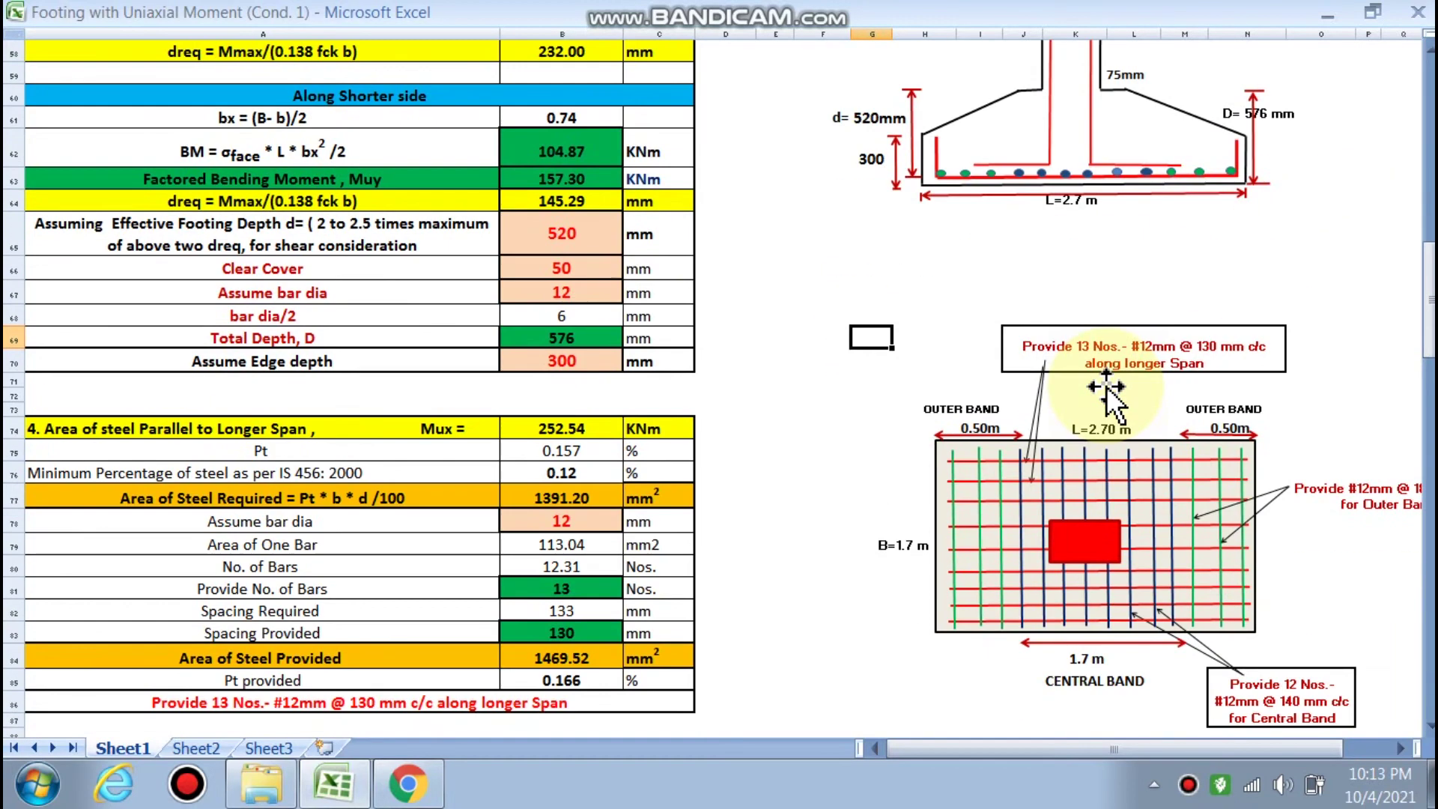
scroll(828, 469, down, 1)
scroll(833, 468, down, 2)
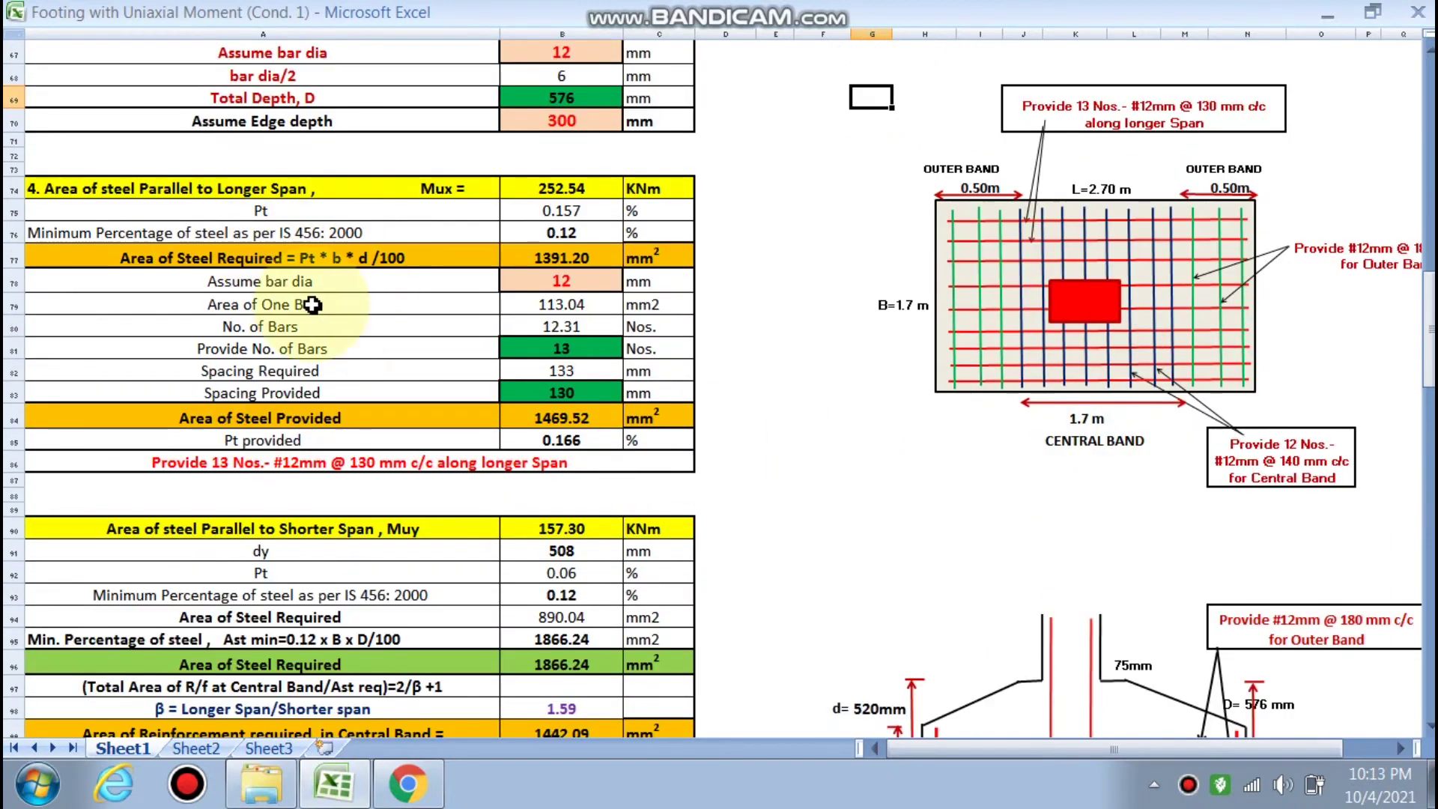
scroll(552, 269, up, 1)
scroll(551, 270, up, 2)
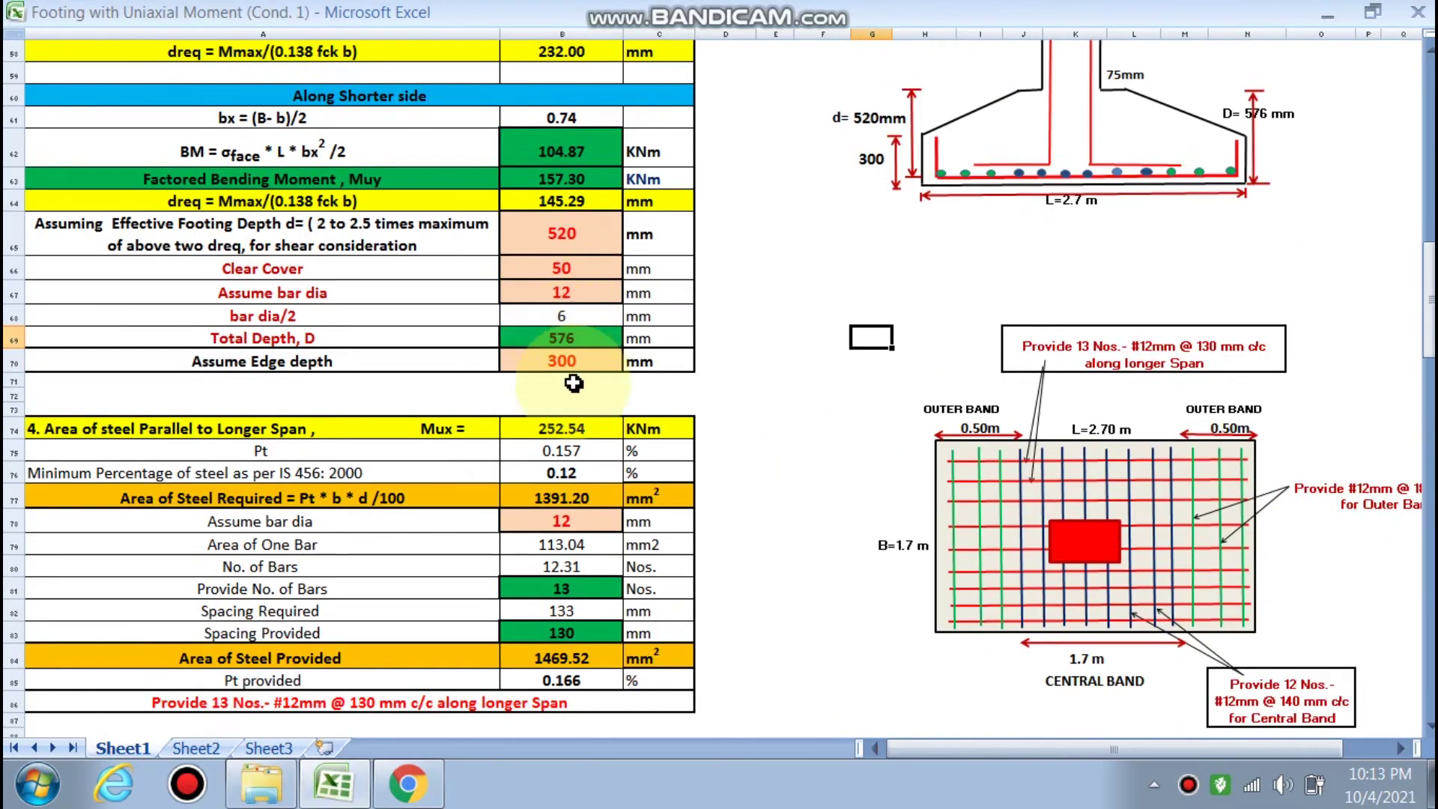
scroll(547, 255, up, 1)
scroll(539, 232, up, 1)
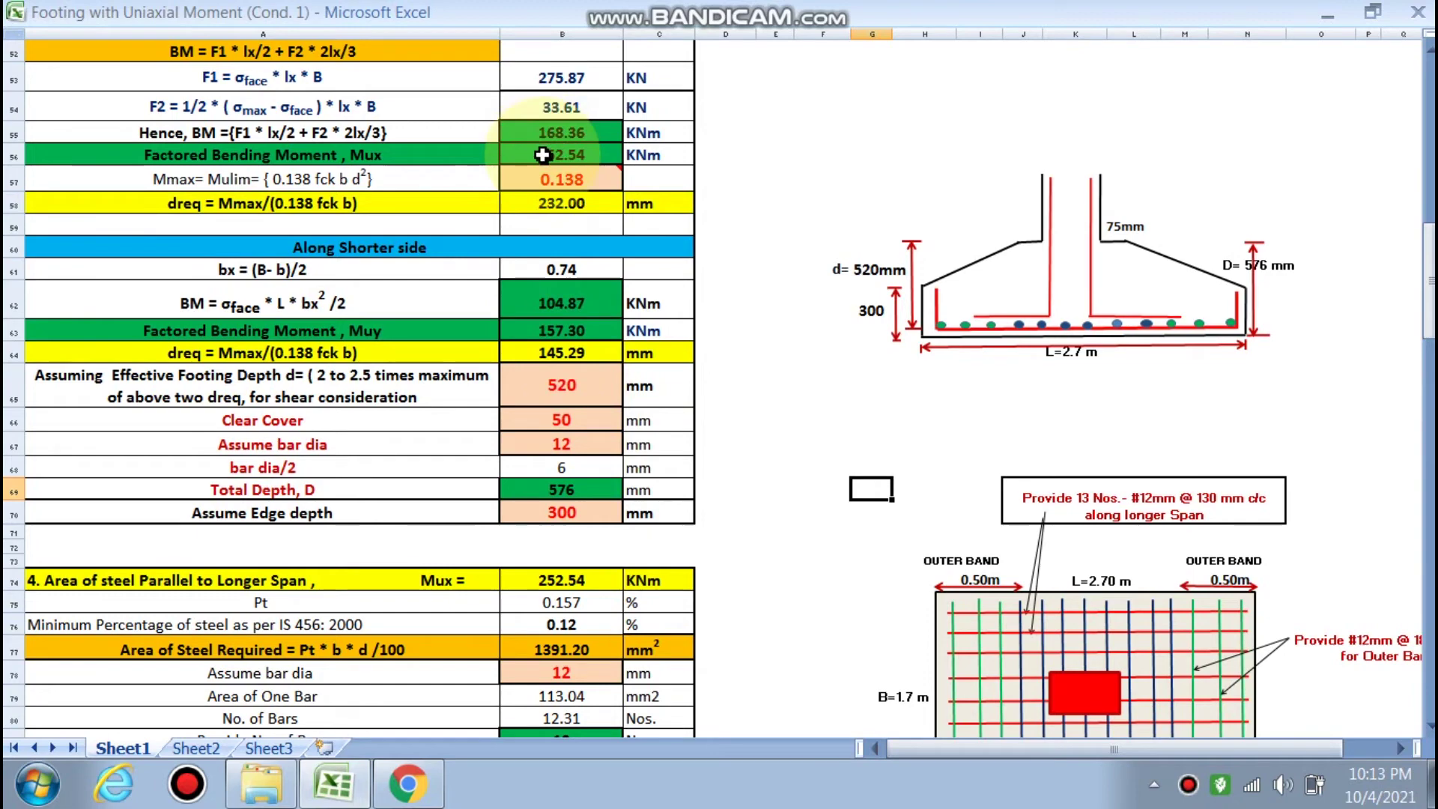
scroll(524, 224, up, 1)
scroll(487, 270, up, 1)
scroll(477, 283, down, 5)
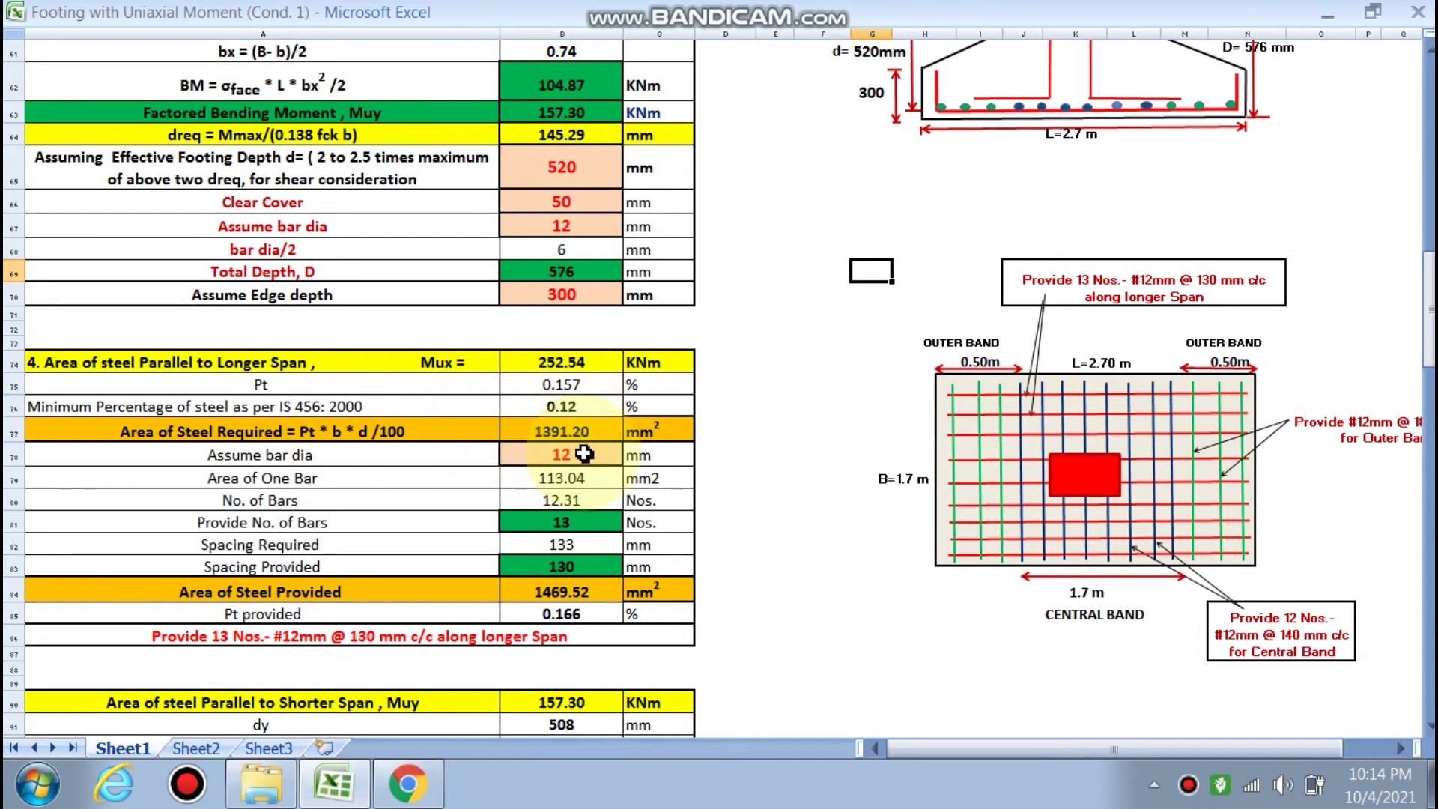
click(584, 454)
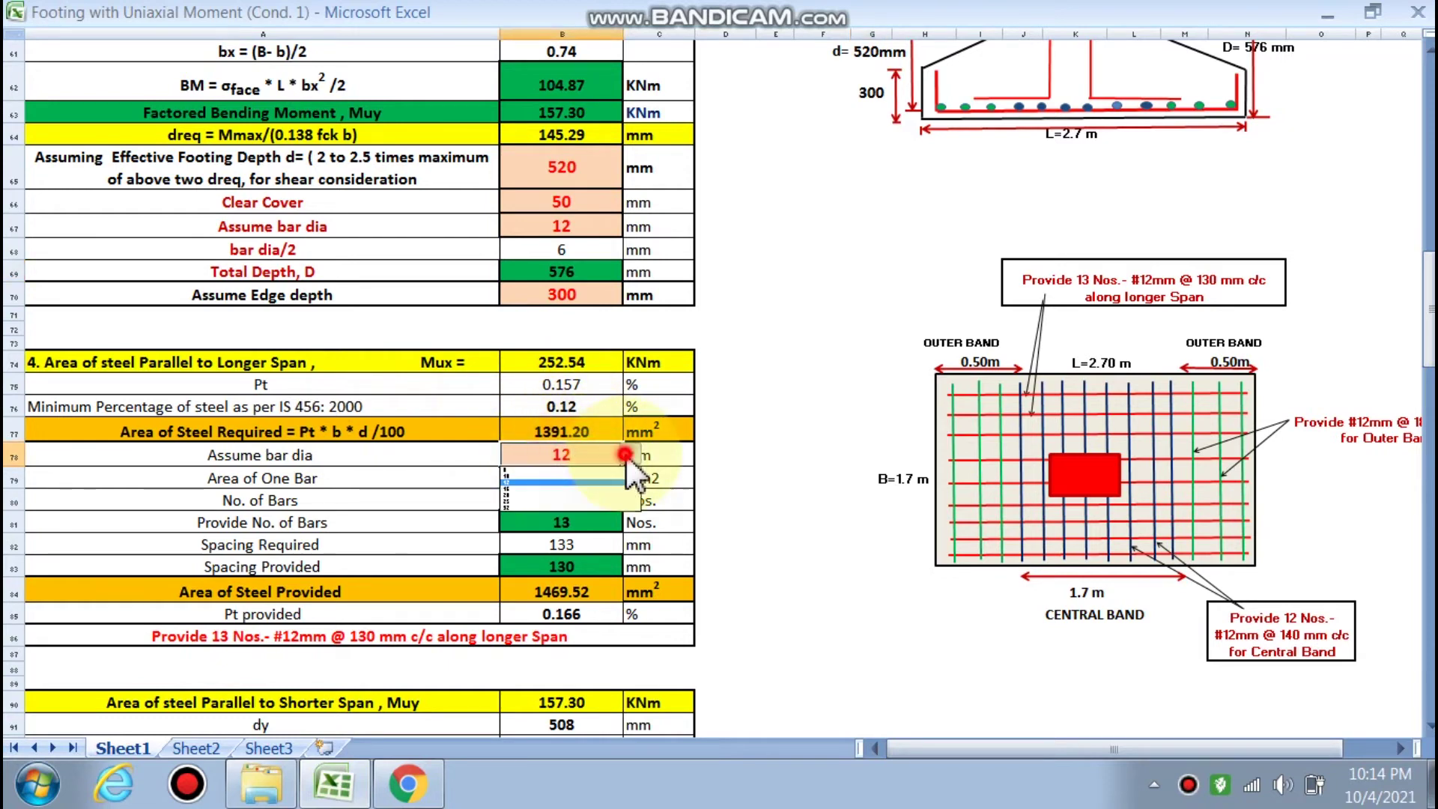
click(631, 453)
click(541, 488)
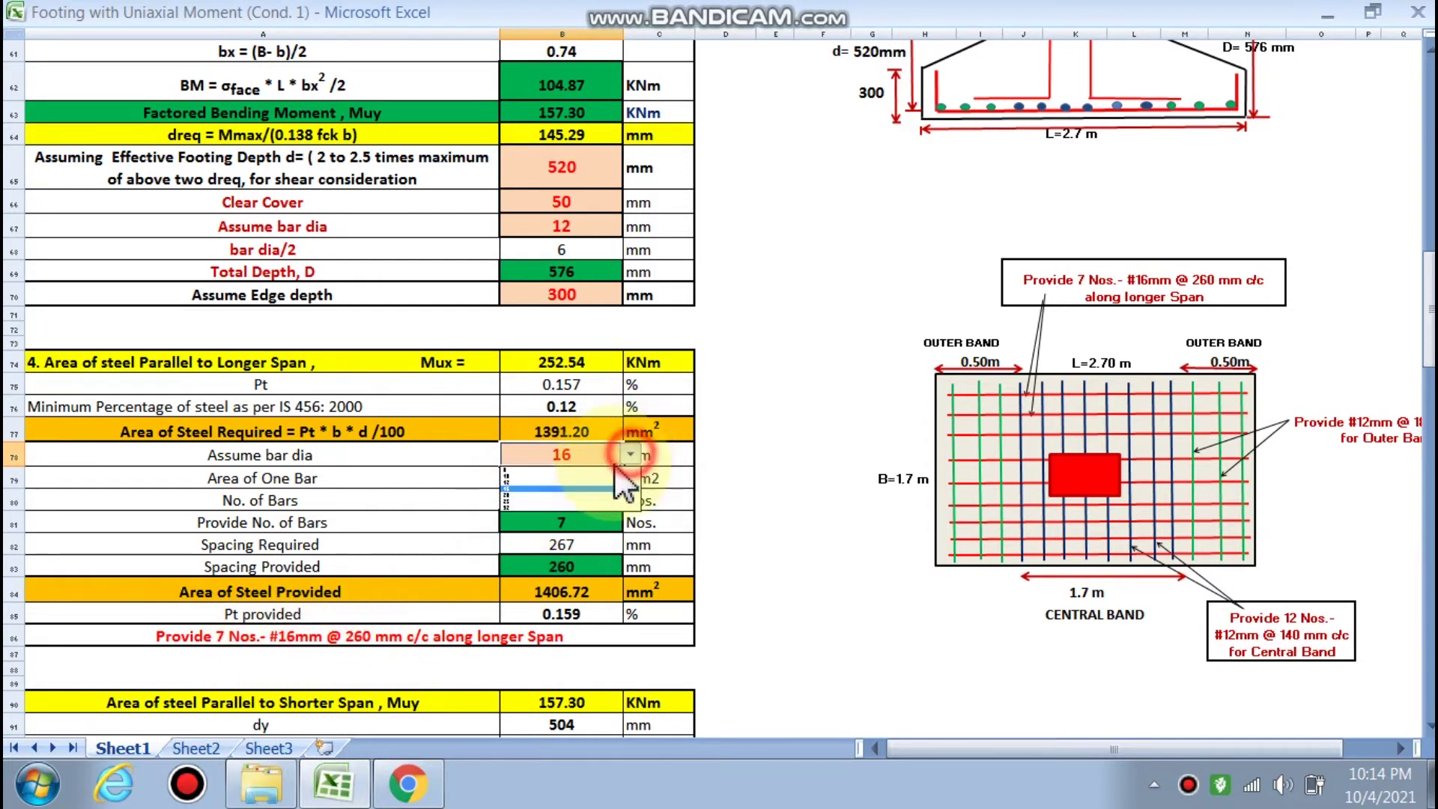
click(543, 478)
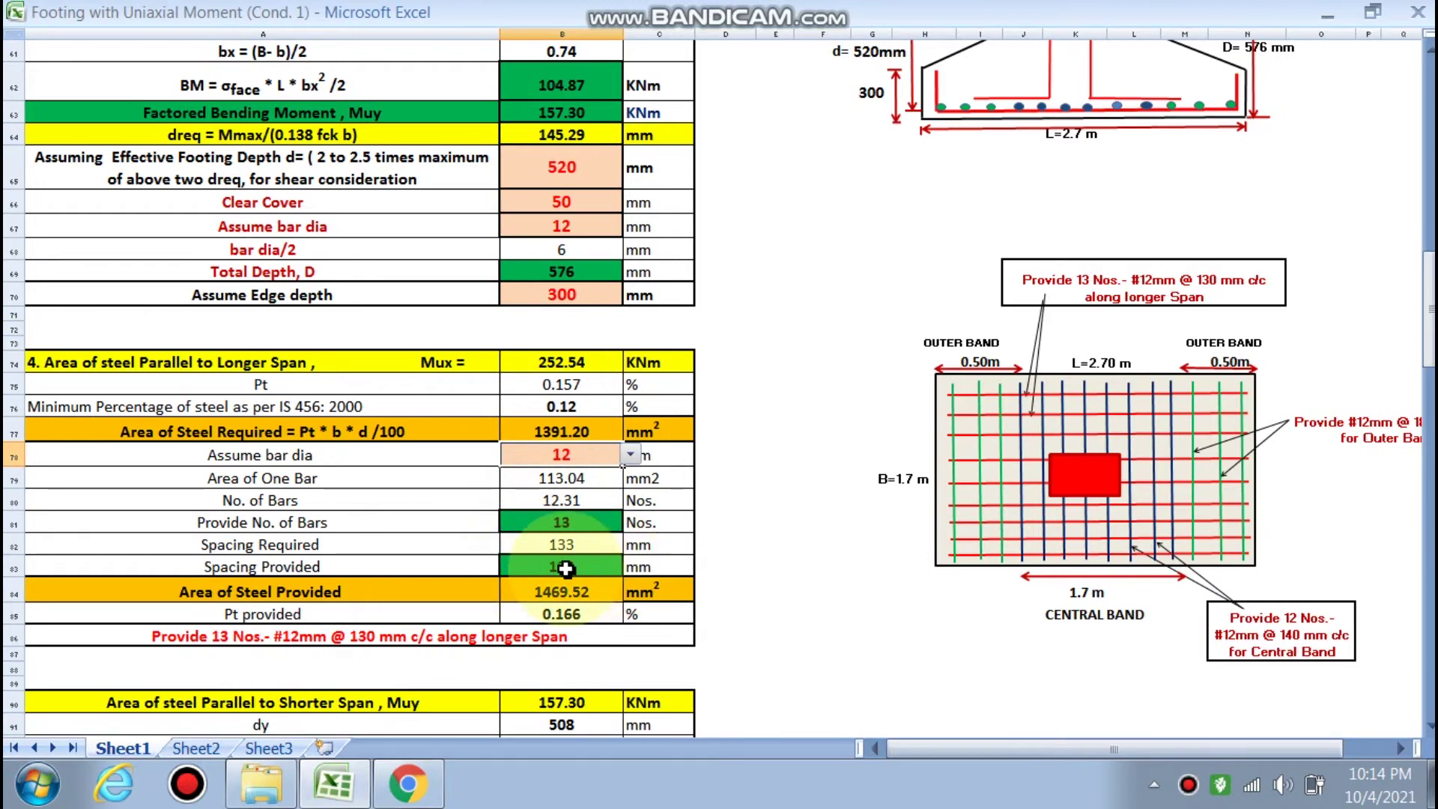
scroll(569, 531, down, 1)
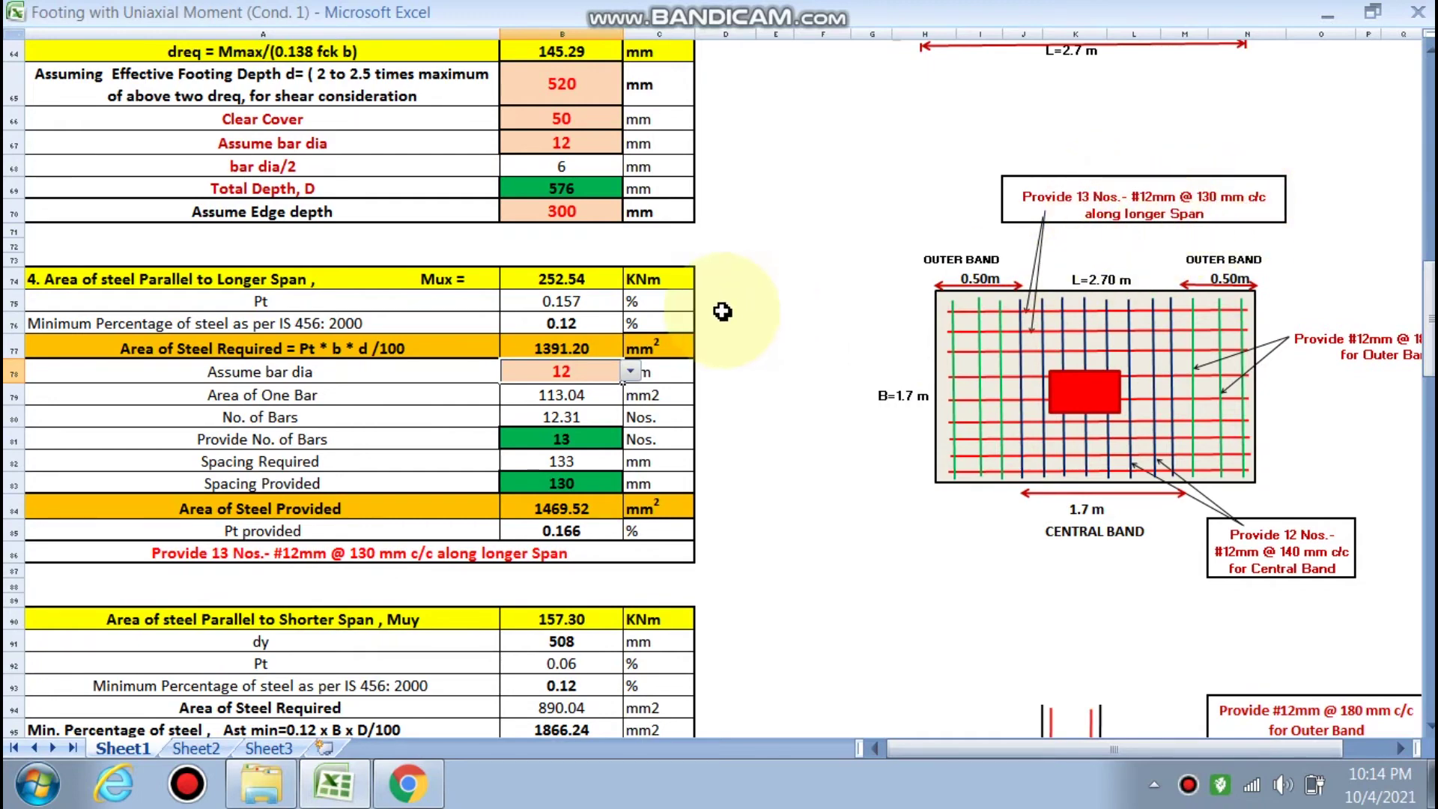
Scroll to the shorter-span steel: 12 #12mm bars, 140/180 mm c/c bands, 2000.63 mm² total
scroll(719, 314, down, 3)
scroll(719, 314, down, 2)
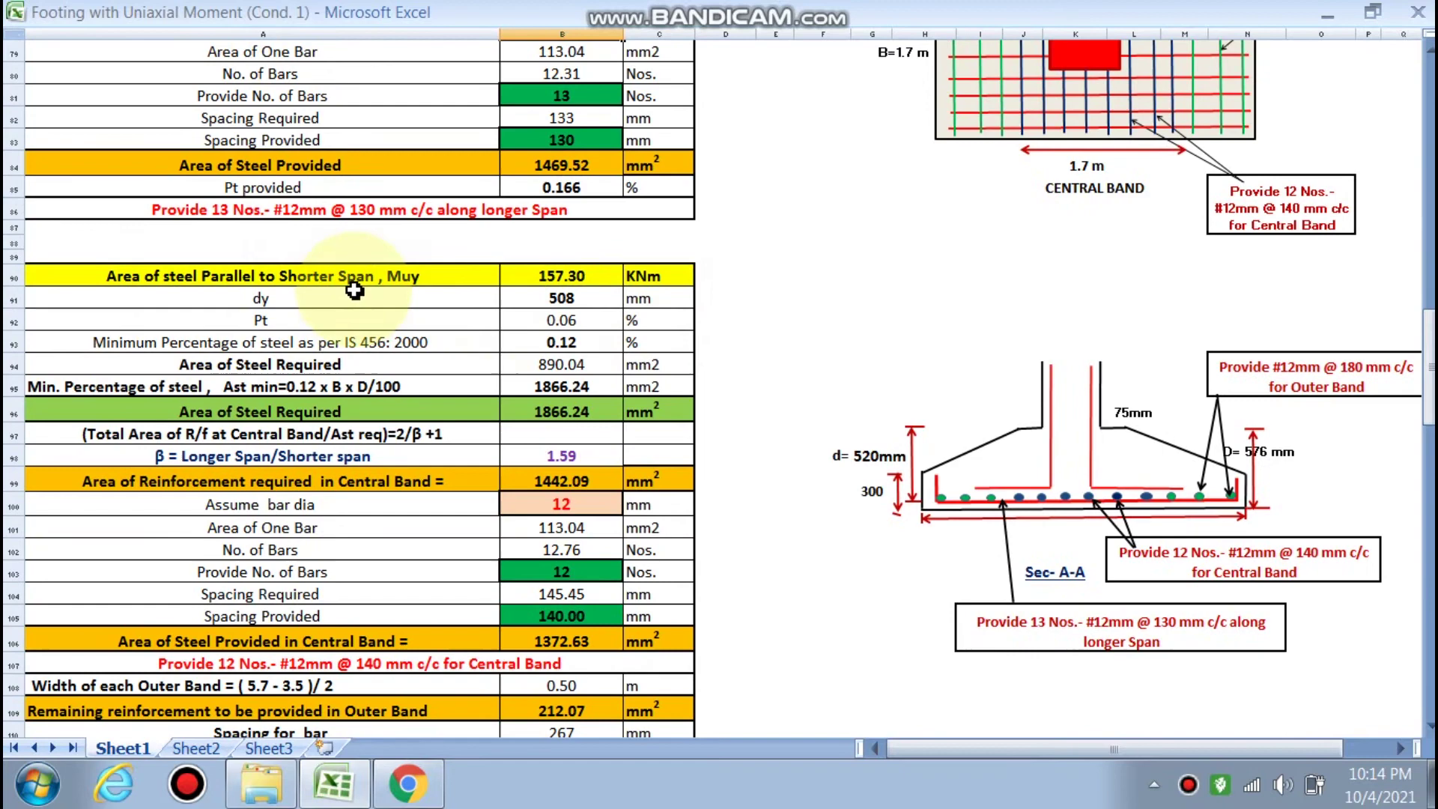
scroll(332, 287, up, 2)
scroll(332, 287, up, 1)
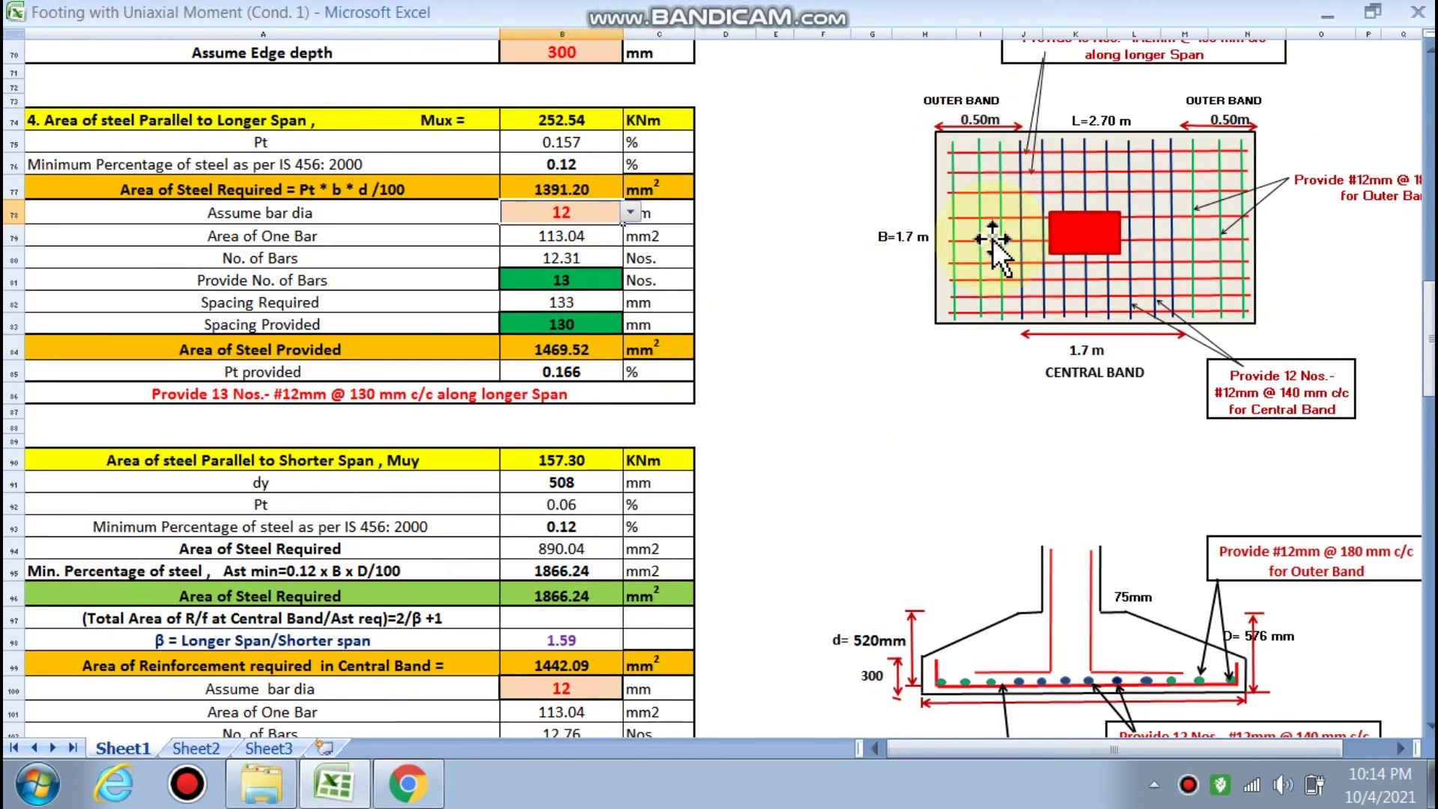
scroll(764, 401, down, 2)
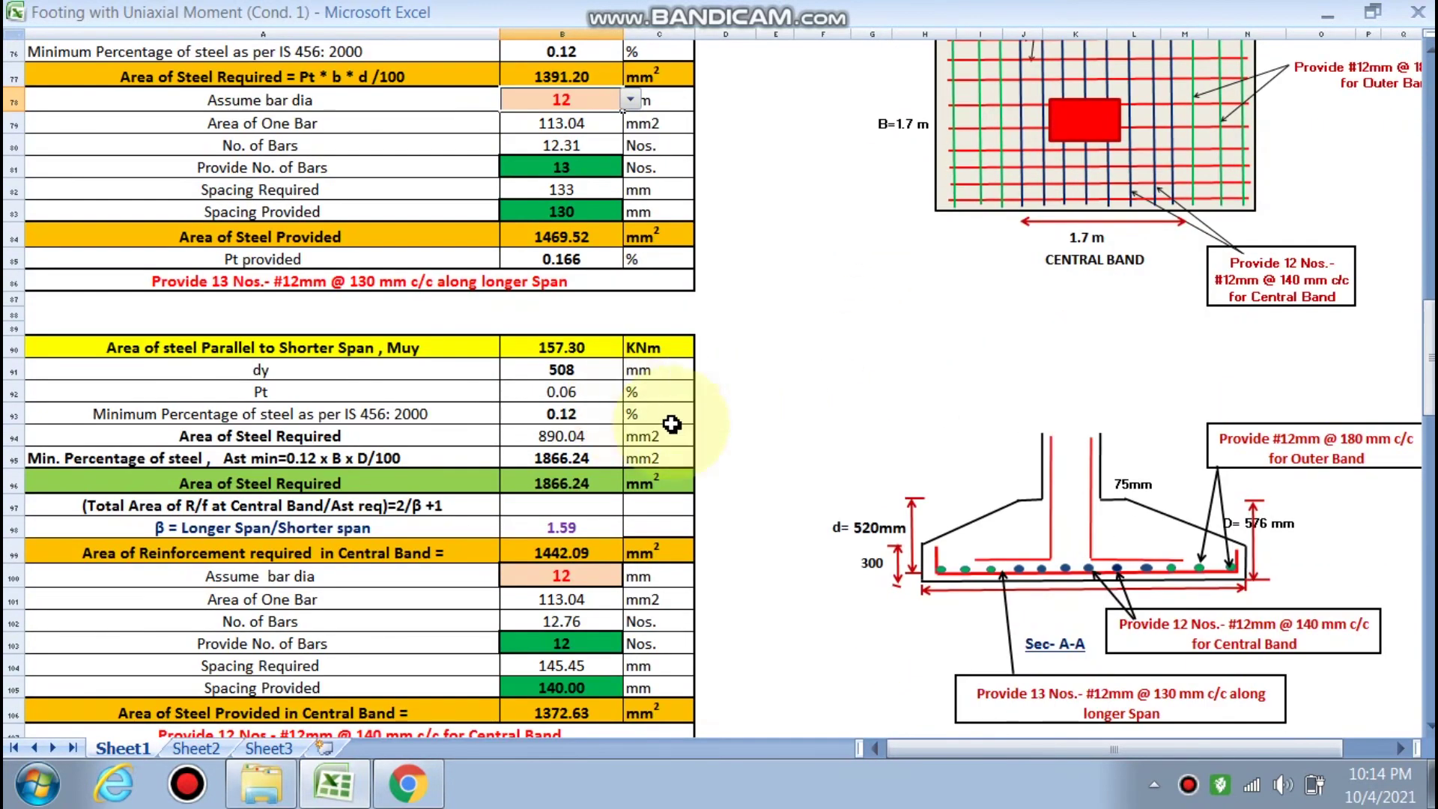
scroll(753, 419, up, 2)
scroll(744, 439, up, 1)
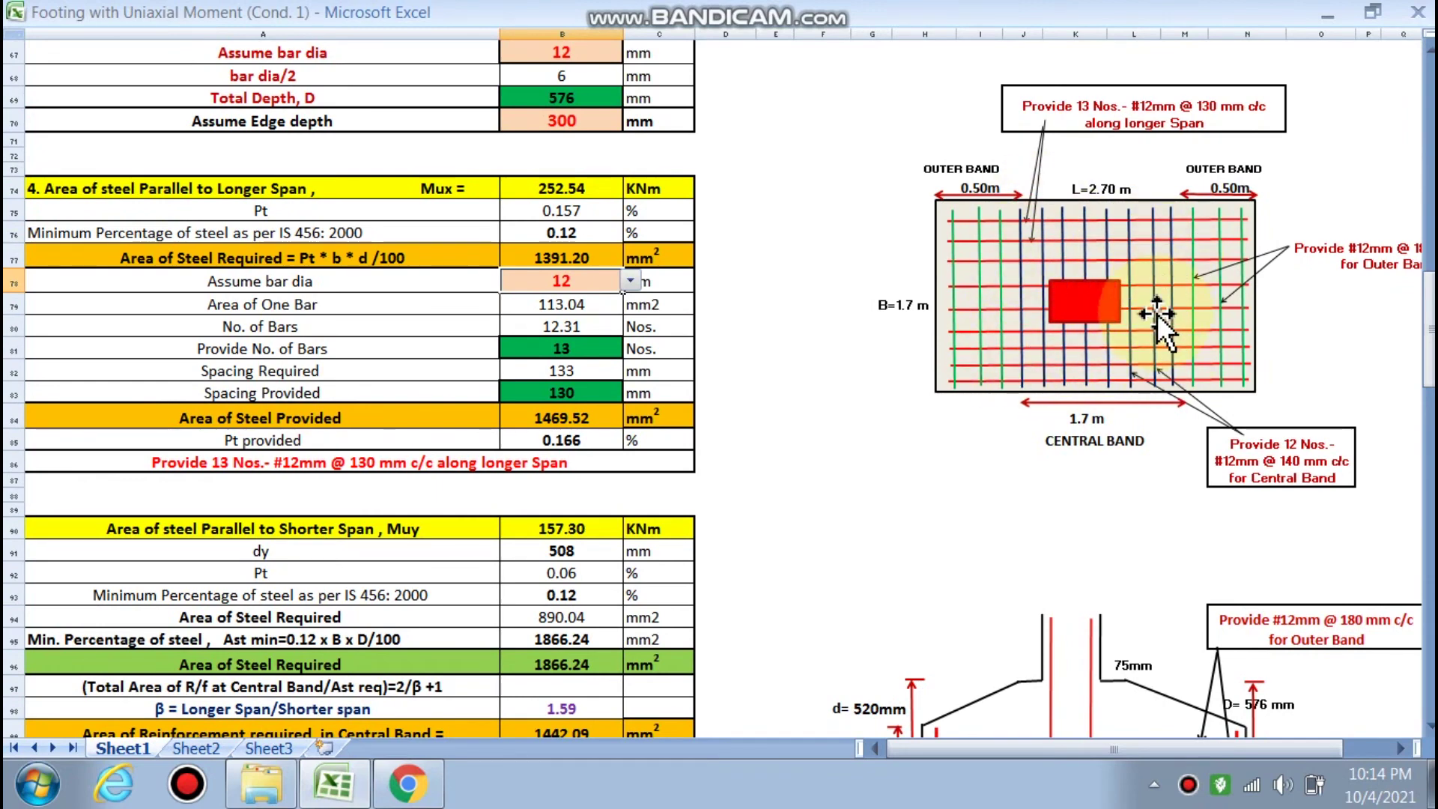
scroll(749, 402, down, 2)
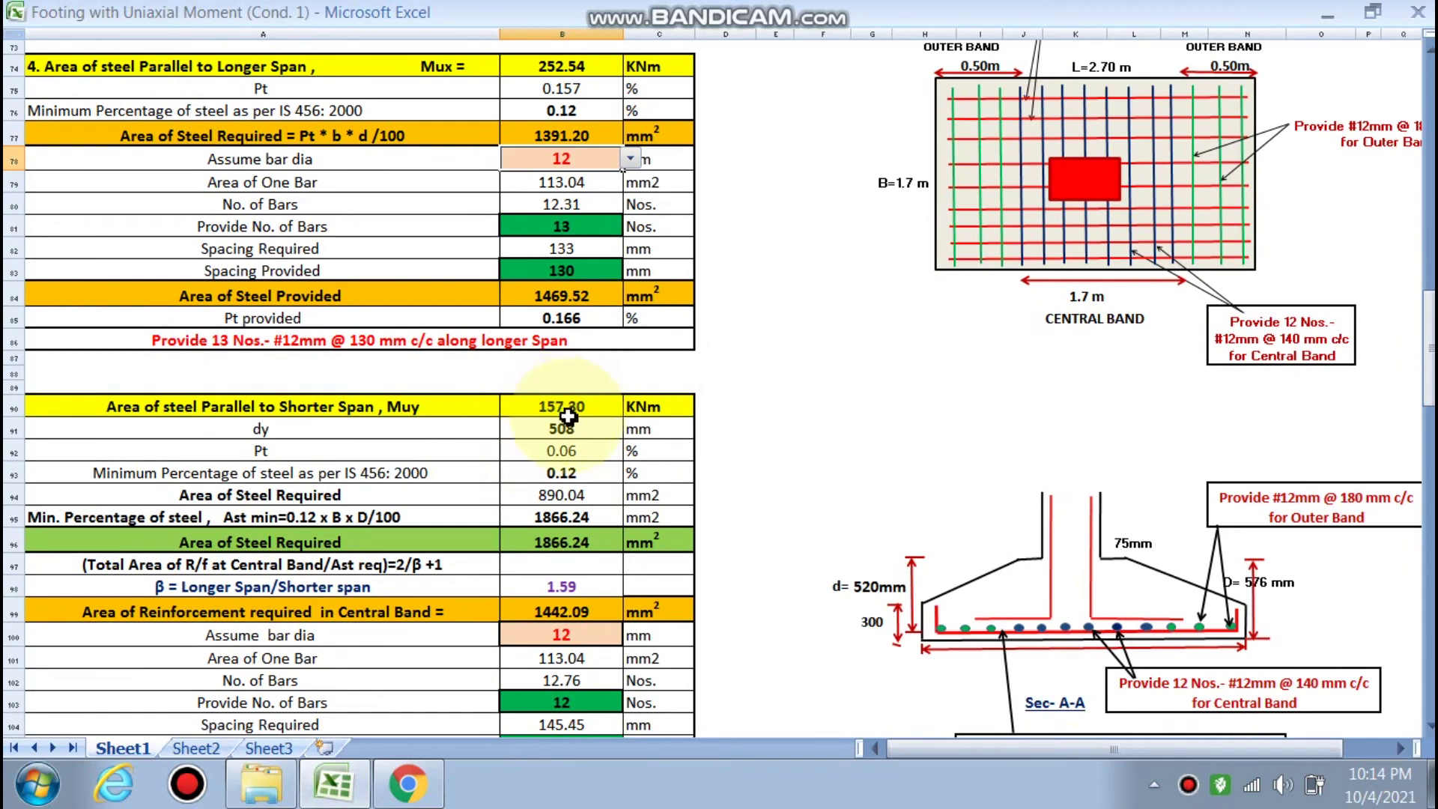
scroll(568, 417, up, 5)
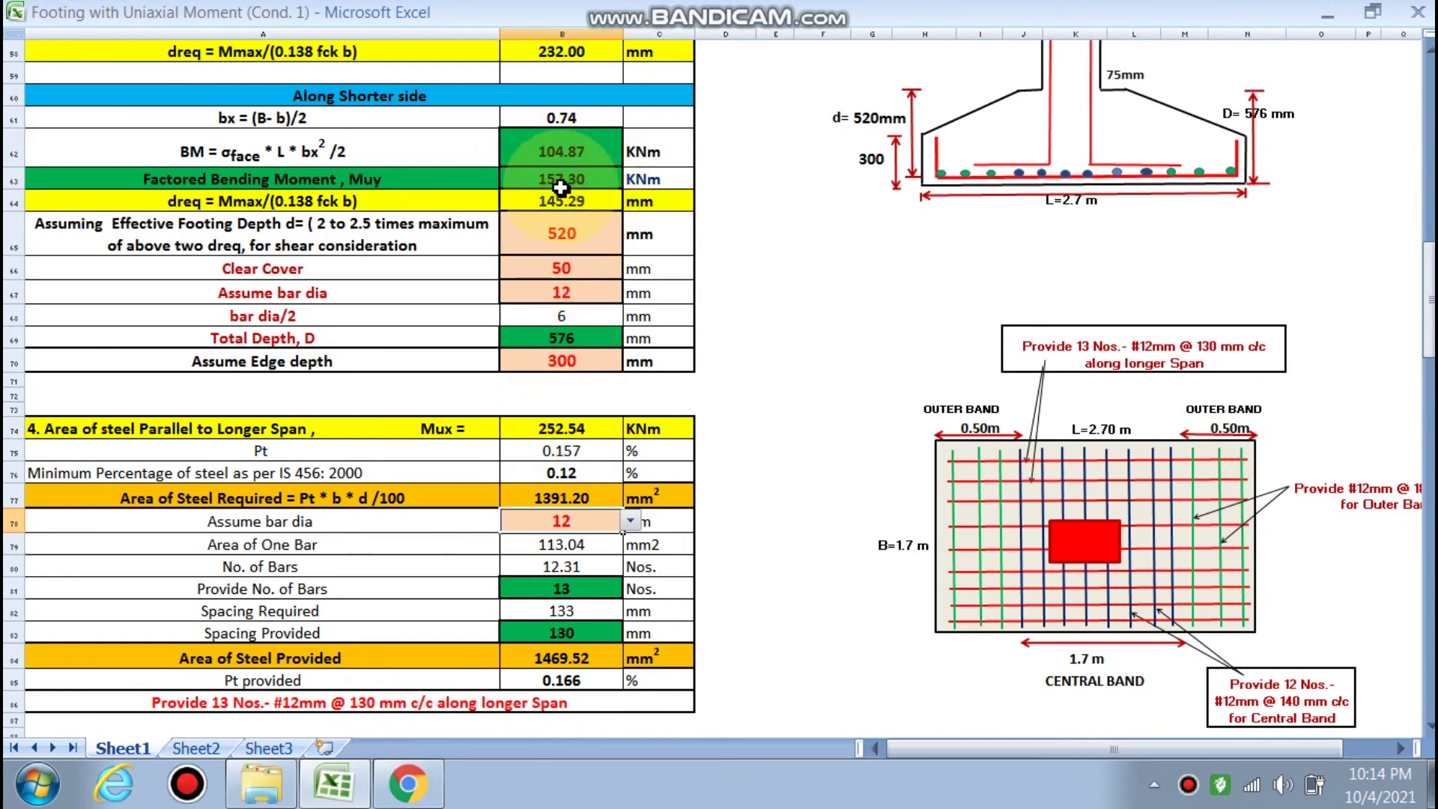
scroll(561, 188, down, 2)
scroll(573, 315, down, 3)
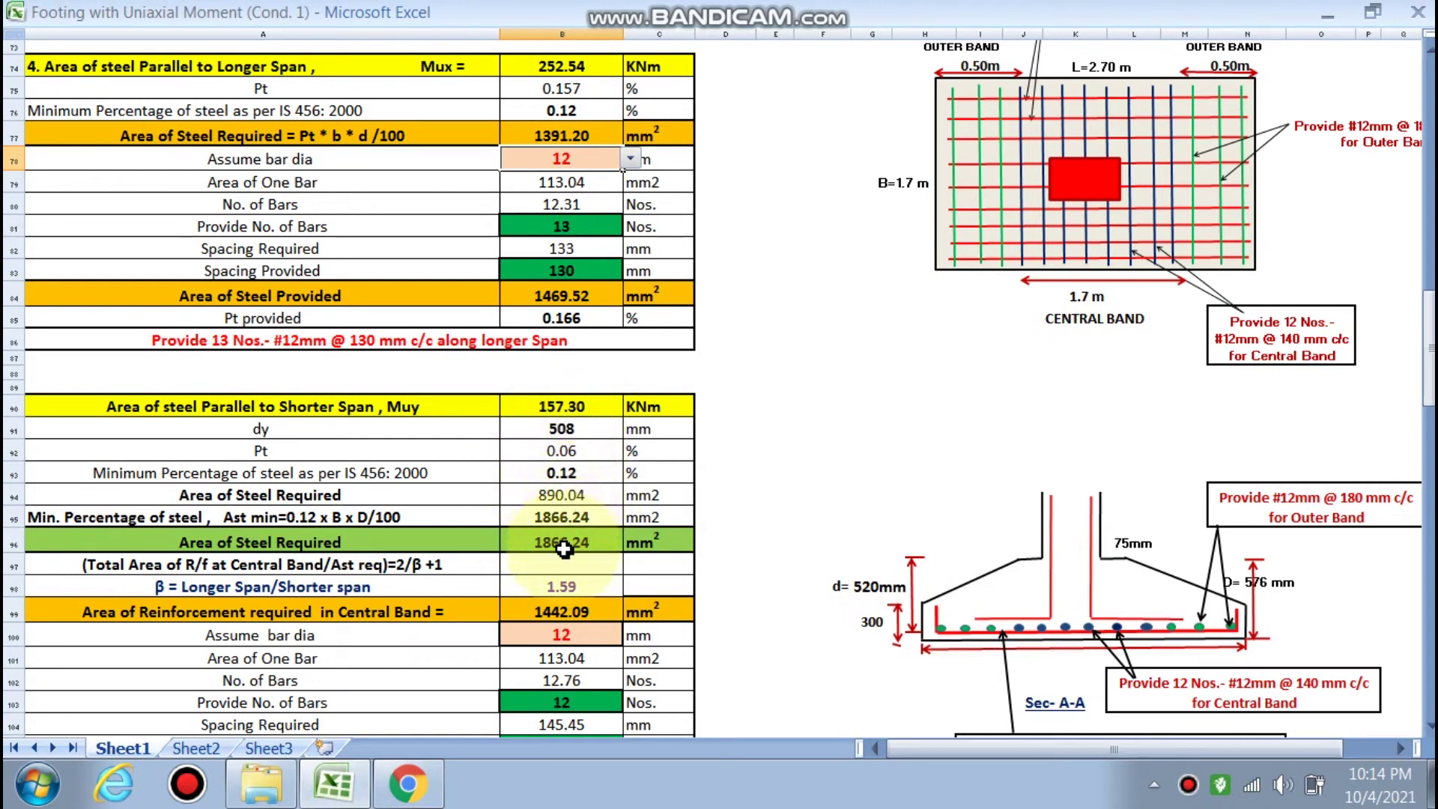
scroll(563, 549, down, 1)
scroll(562, 517, down, 1)
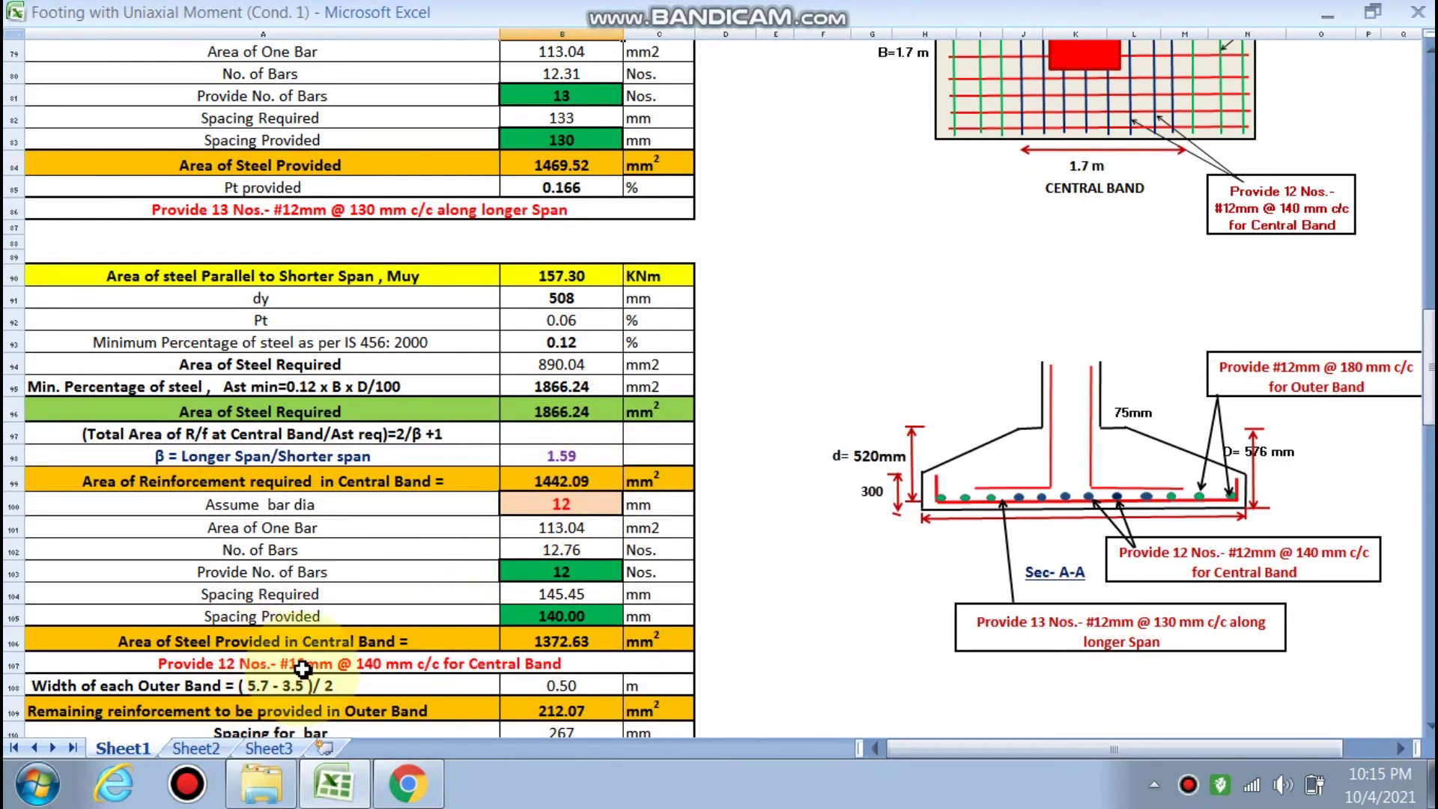
scroll(1032, 450, up, 3)
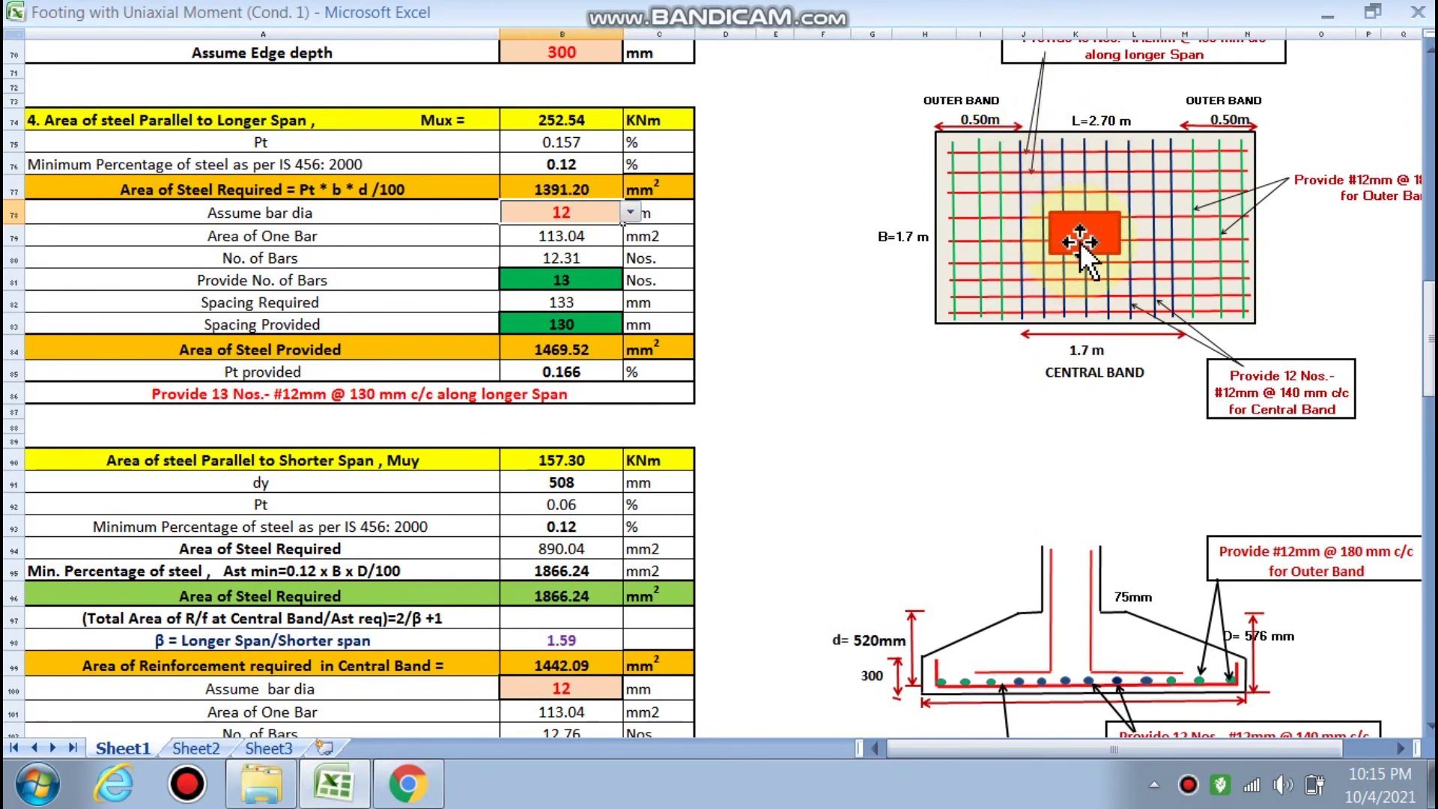
scroll(922, 358, down, 3)
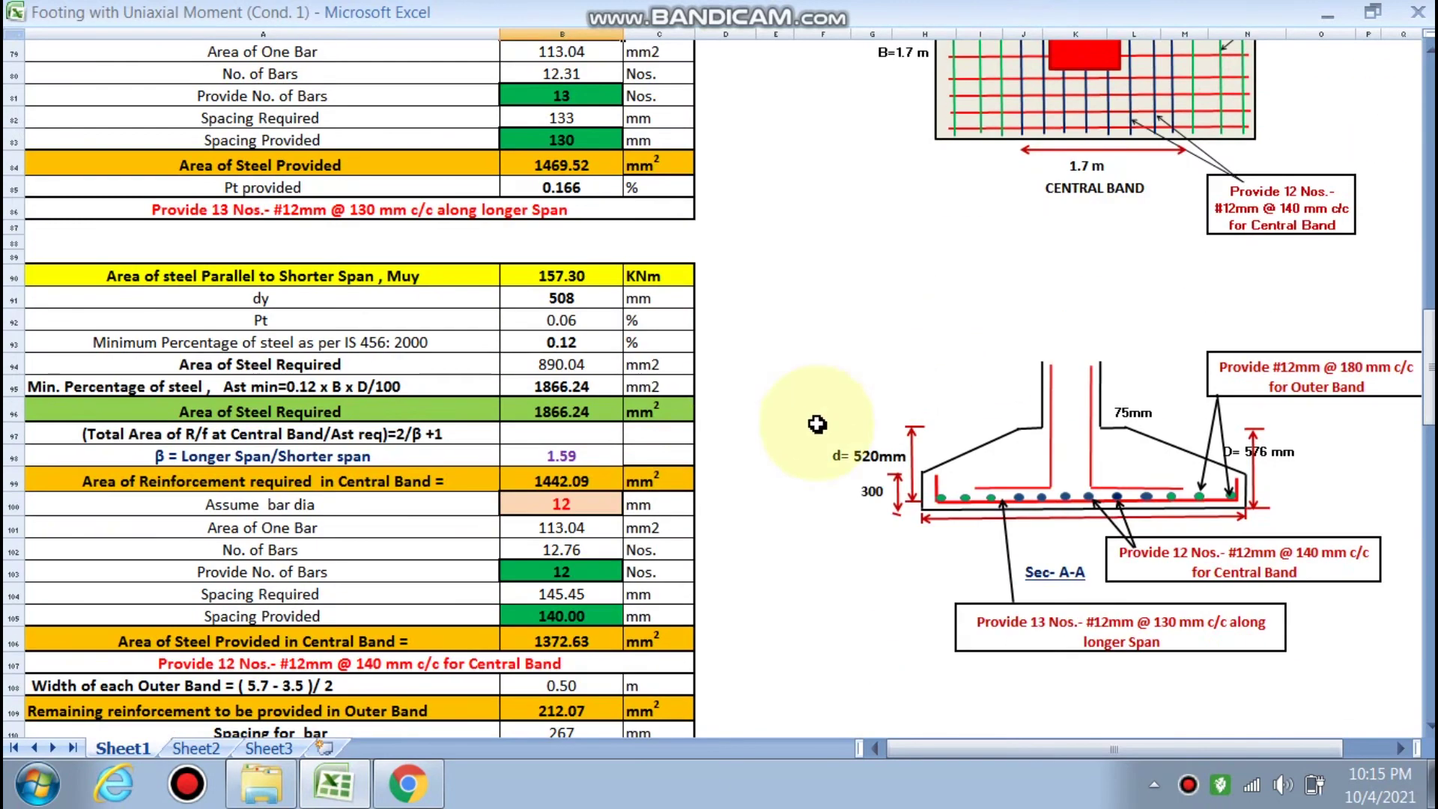
scroll(674, 450, down, 1)
scroll(458, 530, down, 1)
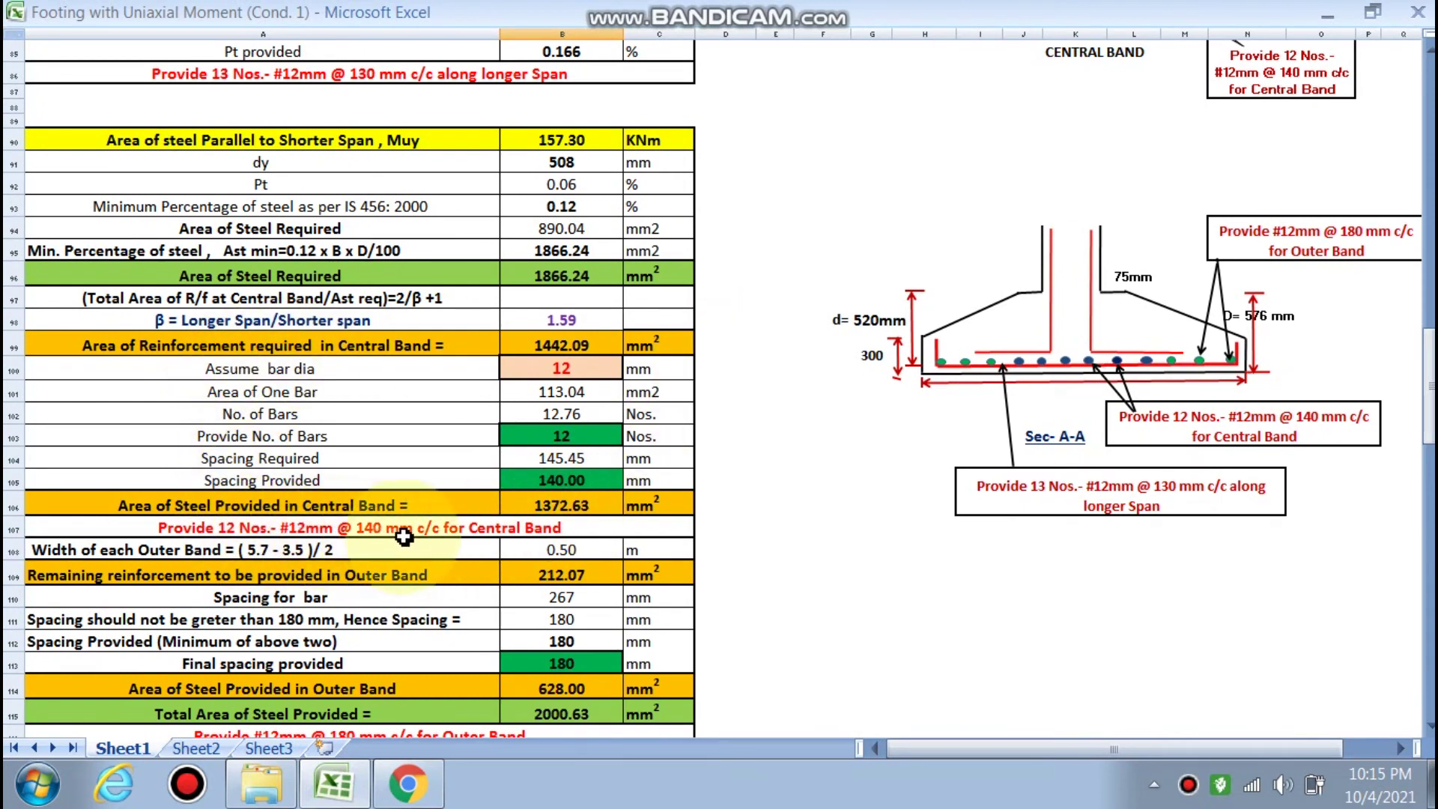
scroll(404, 537, down, 2)
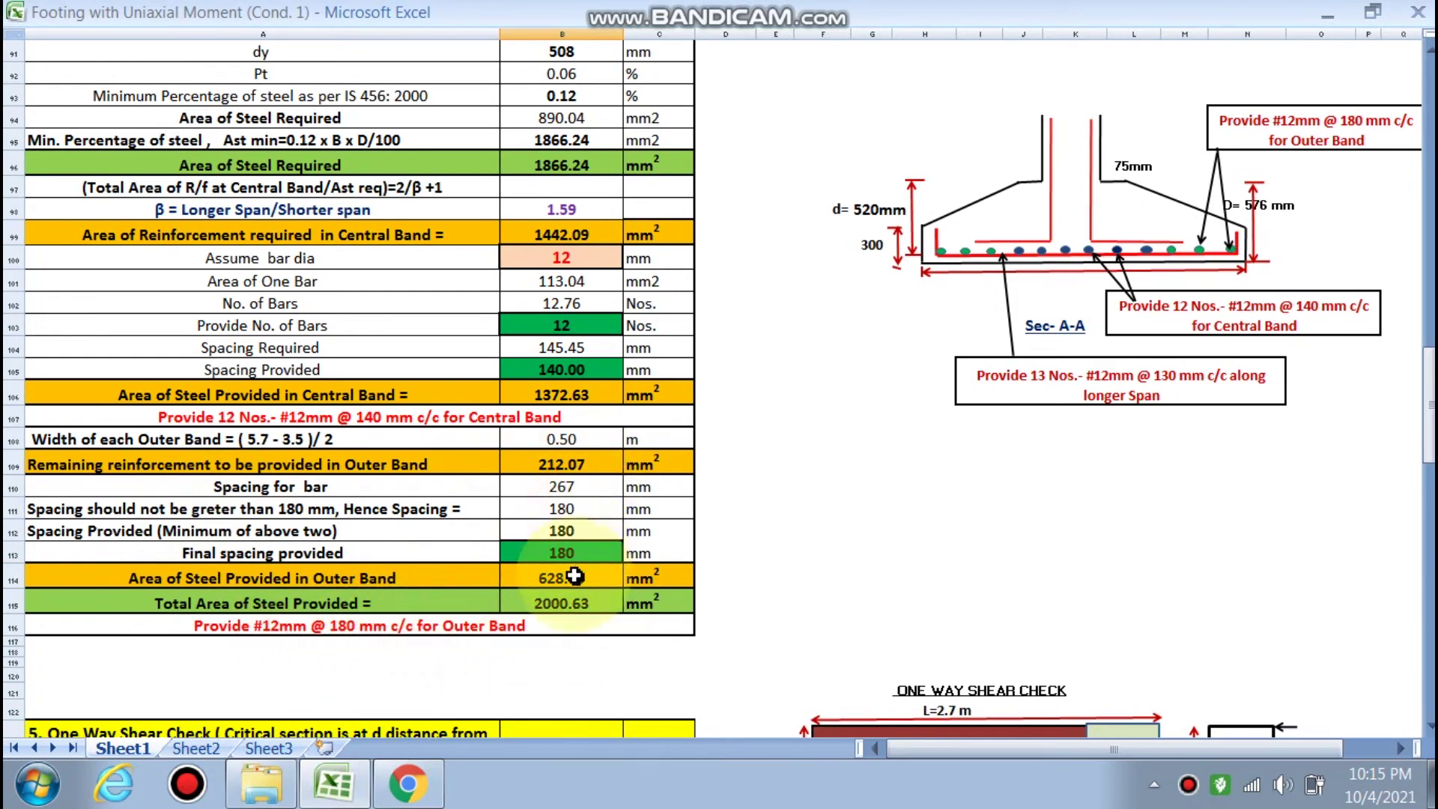
scroll(567, 611, down, 1)
Scroll to the one-way shear check (τv 0.279 vs τc 0.29 N/mm²) and the Table 19 interpolation
scroll(561, 597, down, 3)
scroll(536, 555, down, 2)
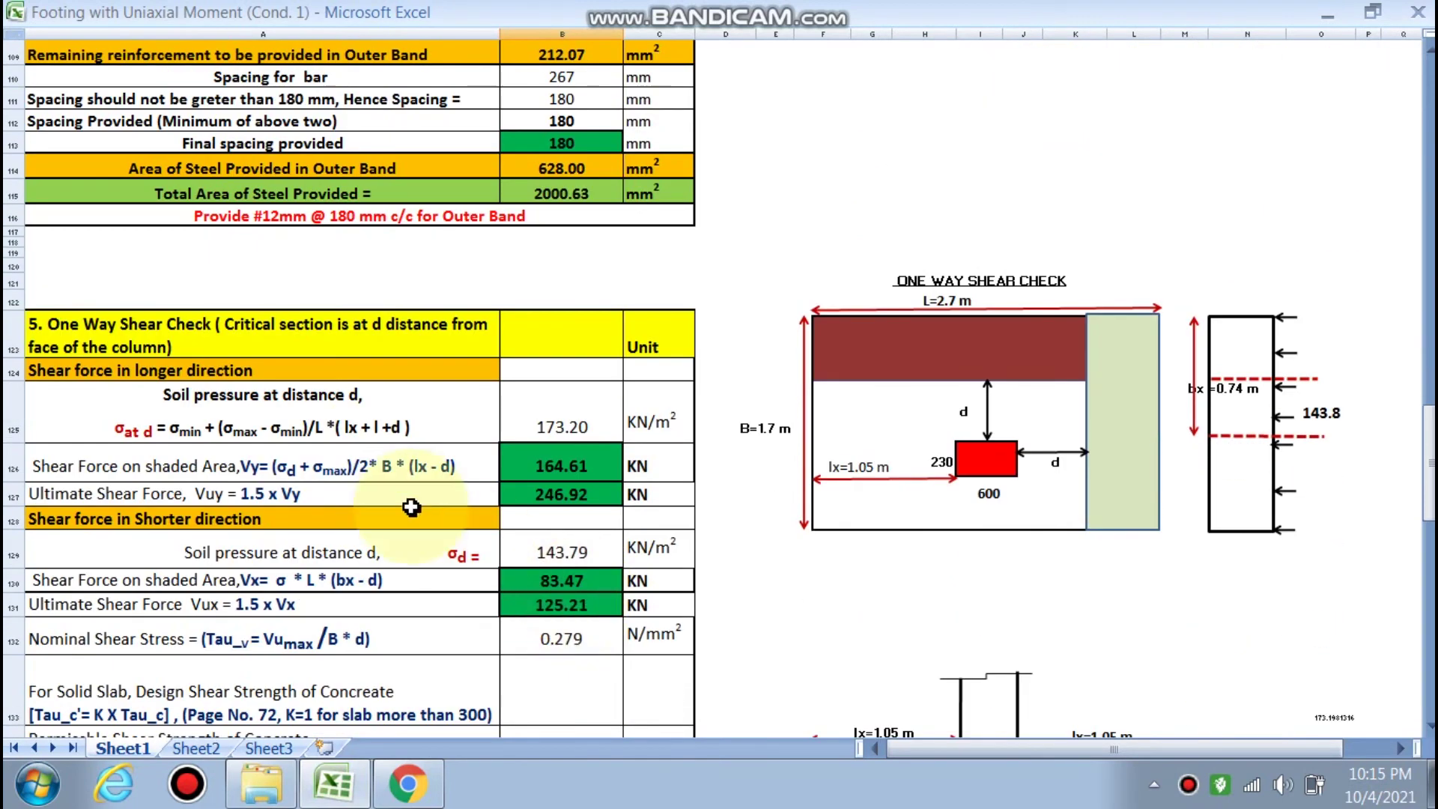
scroll(558, 487, down, 1)
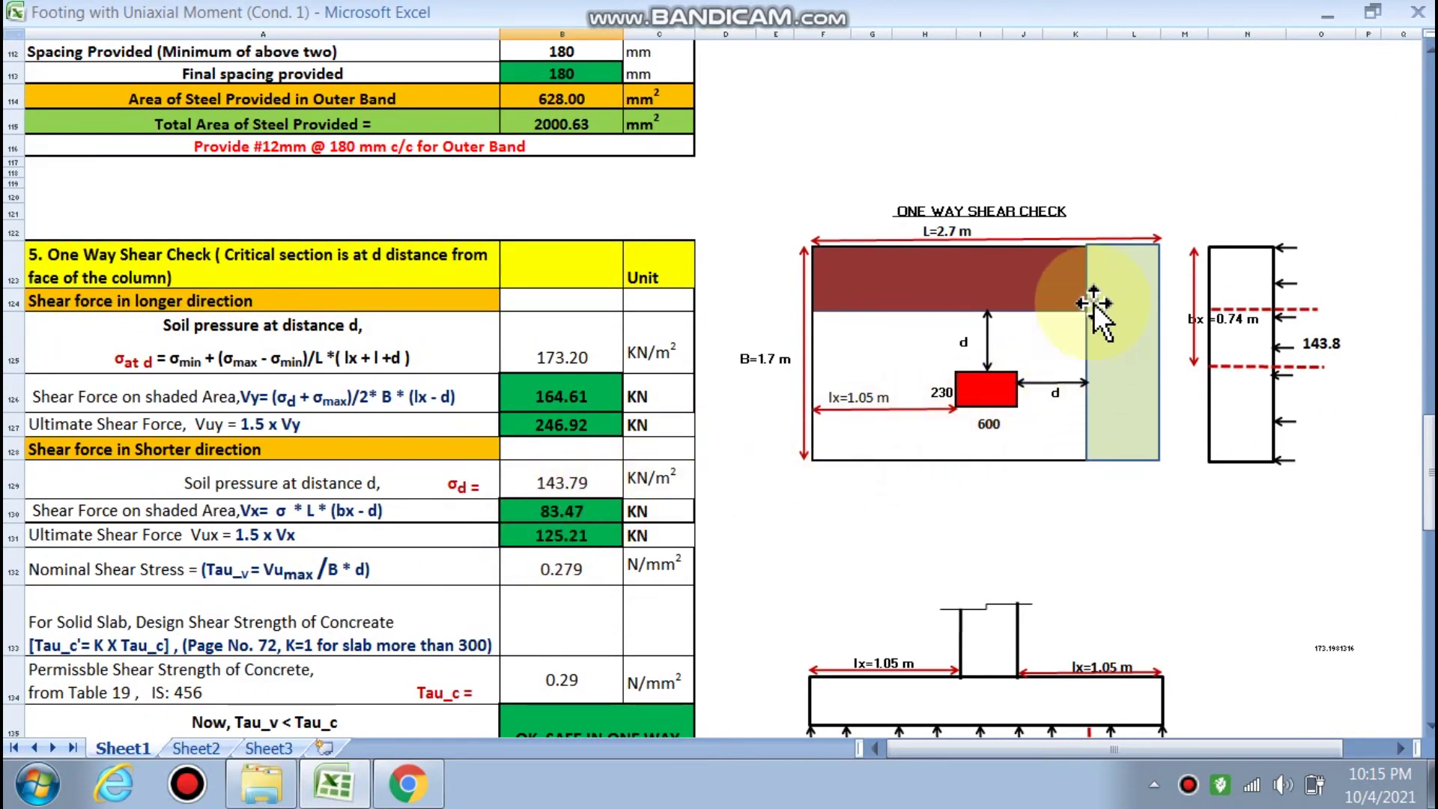
scroll(1104, 419, down, 1)
scroll(1105, 450, down, 1)
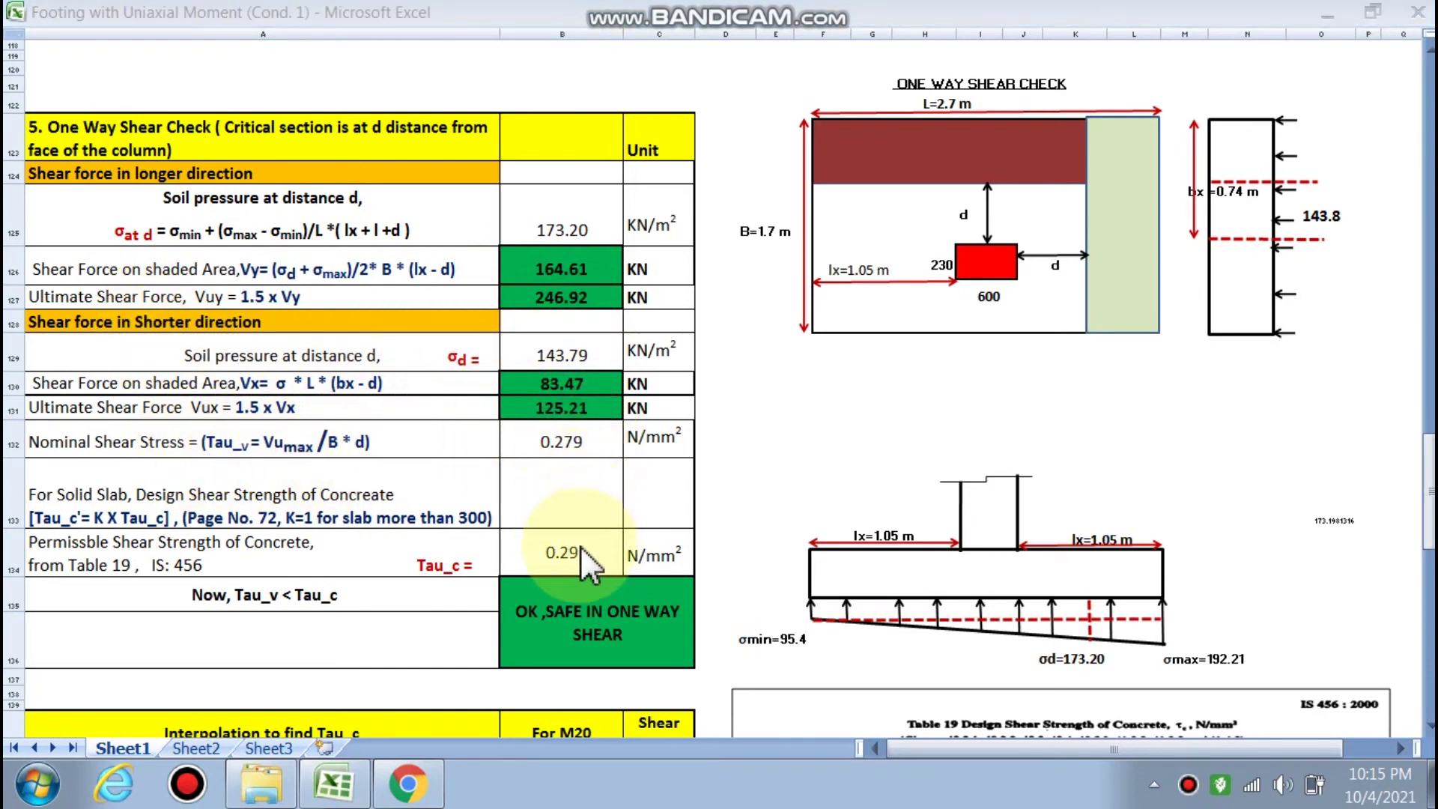
scroll(562, 569, down, 3)
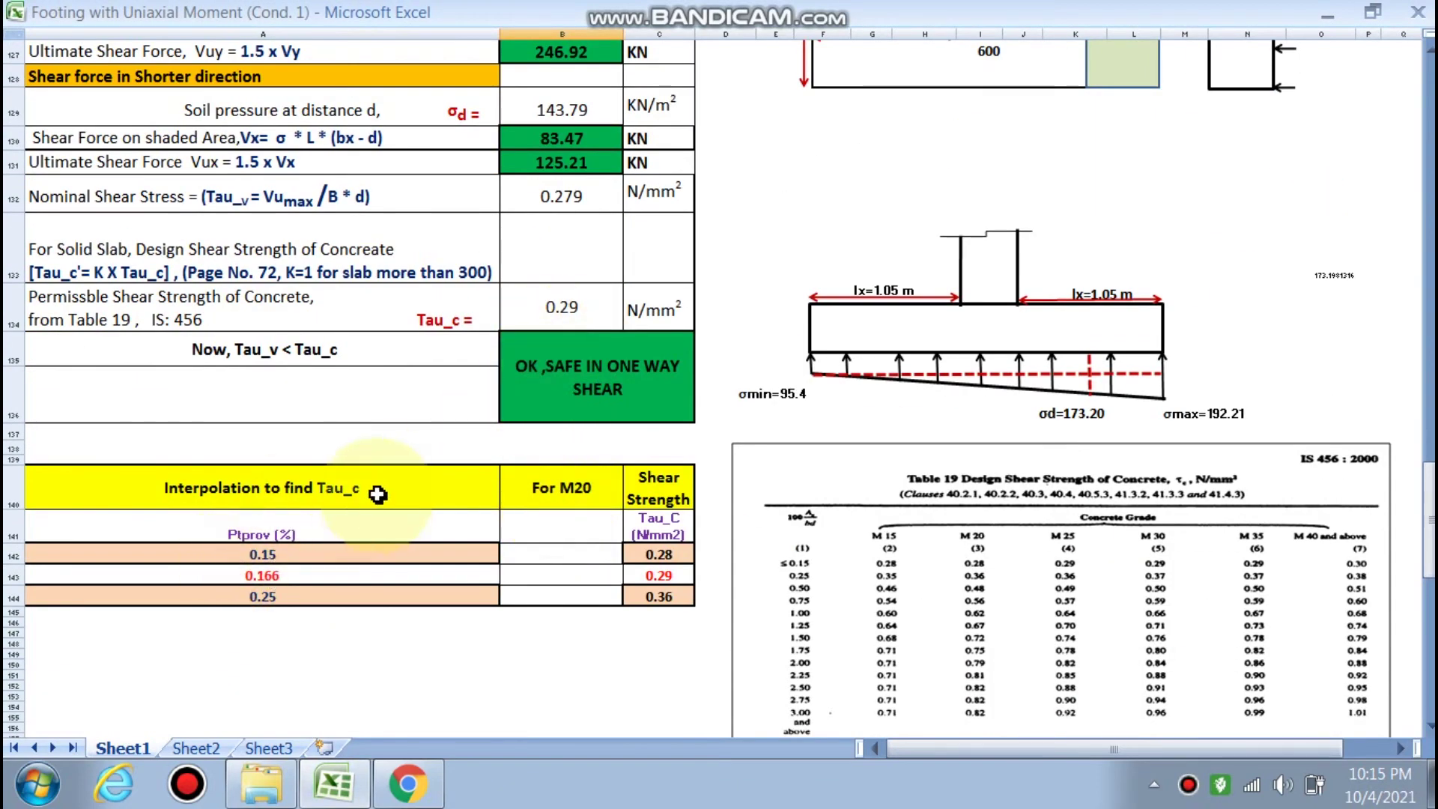
scroll(374, 492, up, 6)
scroll(378, 494, down, 5)
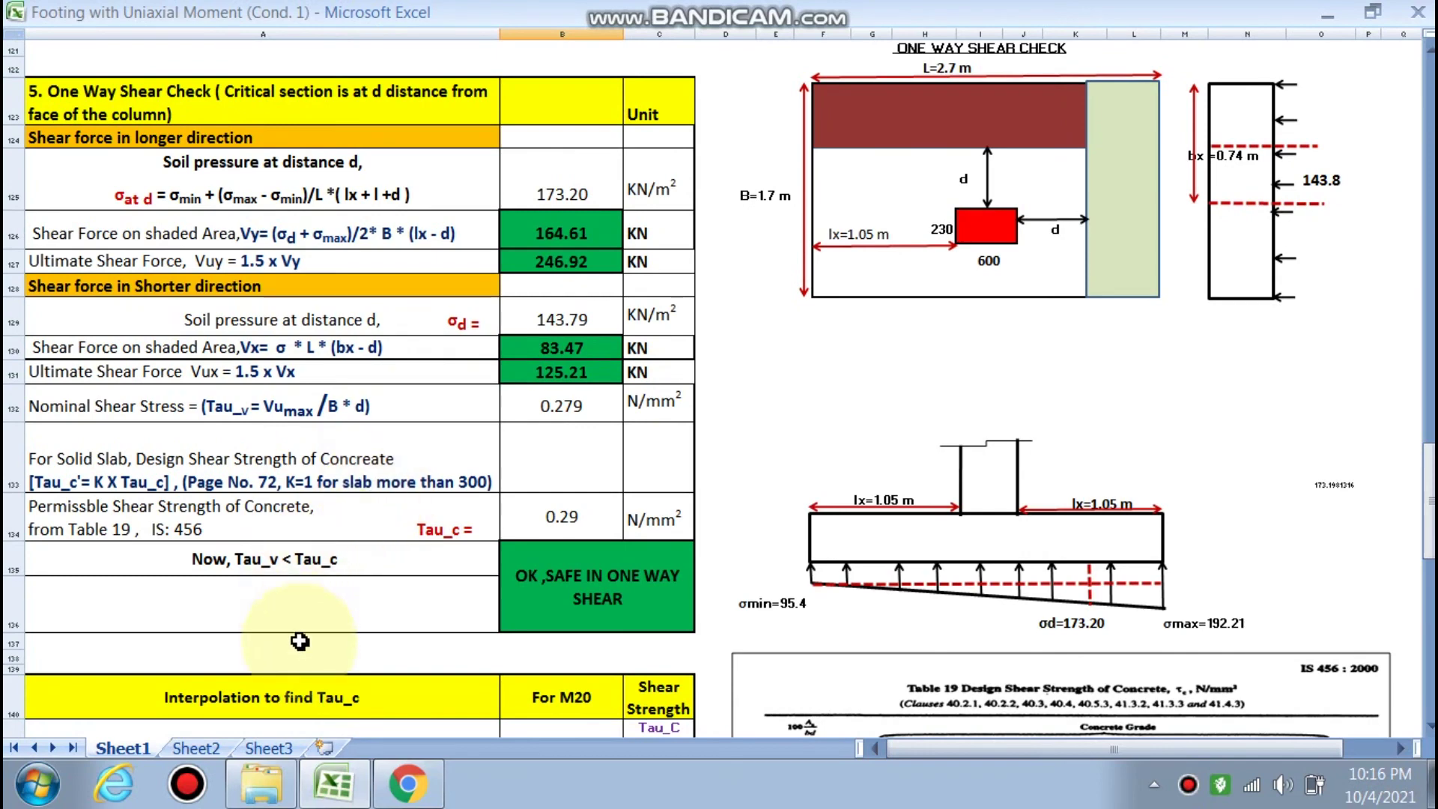
scroll(307, 585, down, 1)
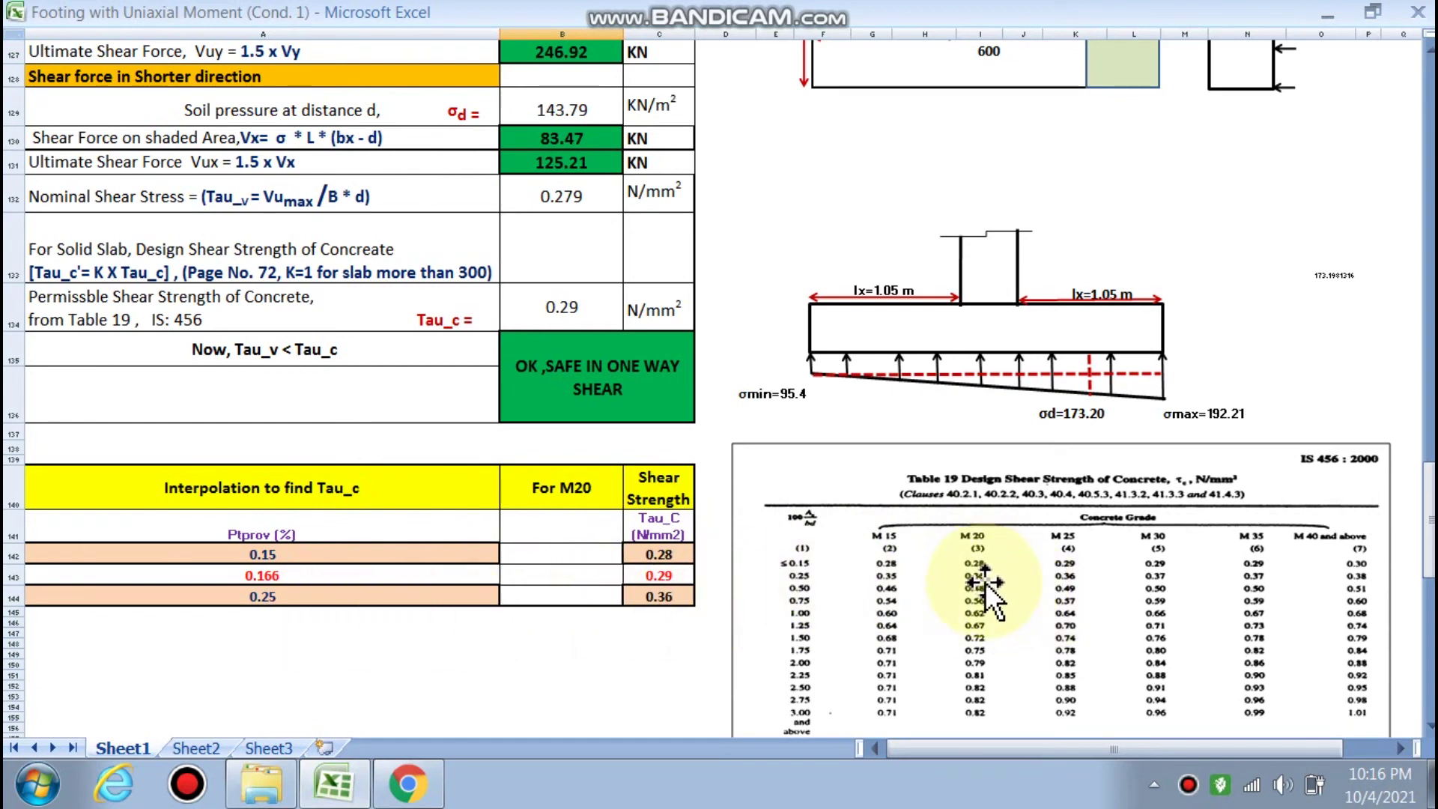
scroll(936, 498, down, 1)
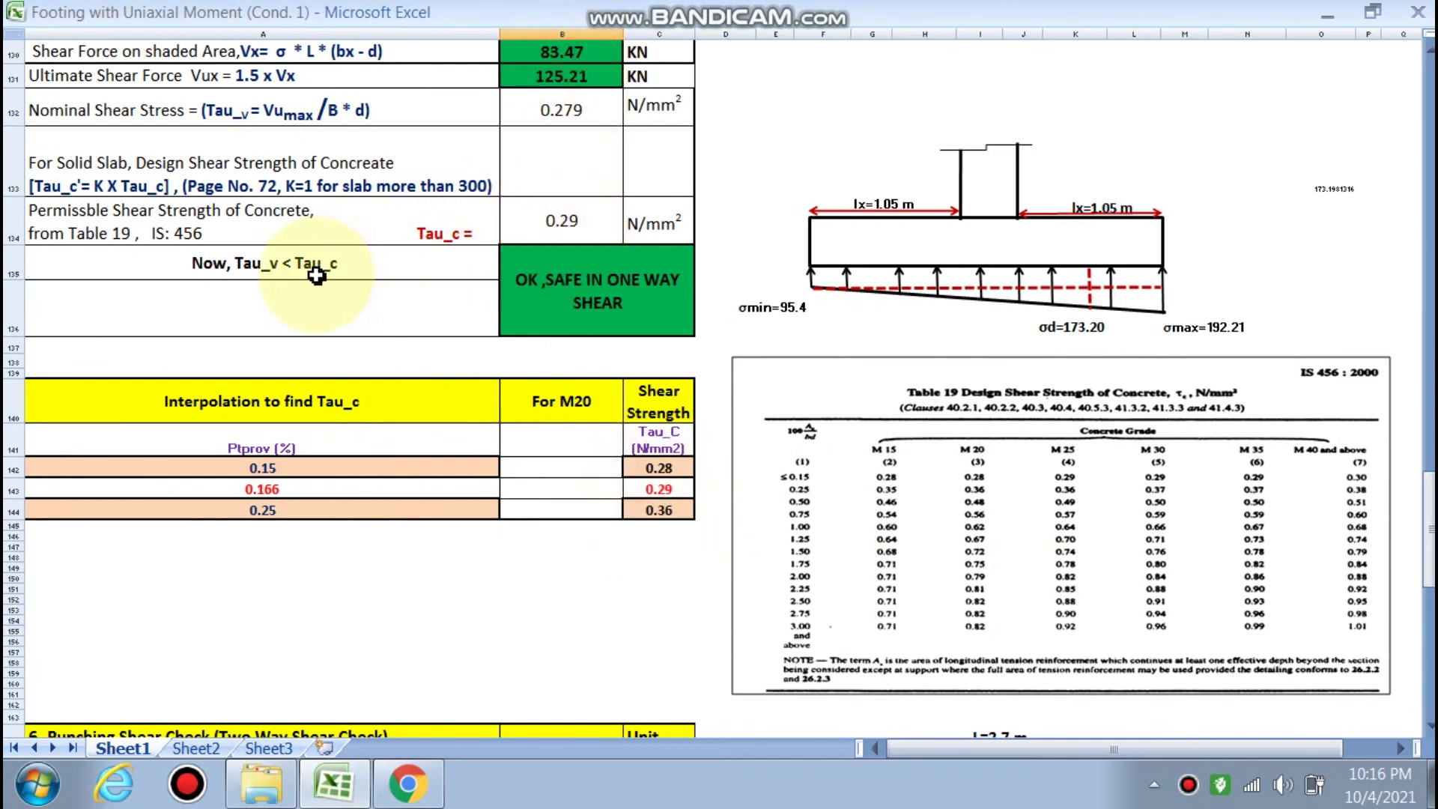
scroll(626, 277, down, 1)
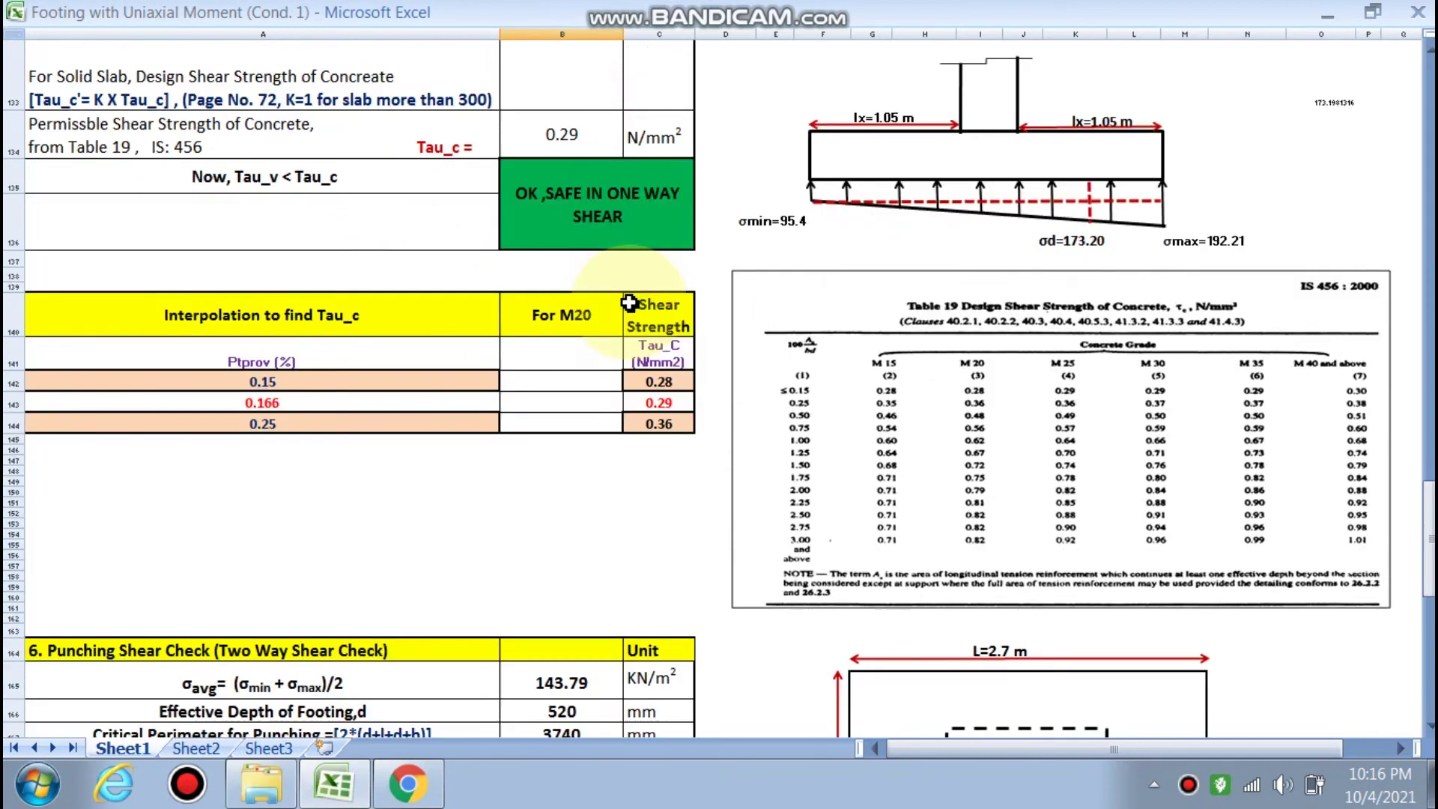
Scroll through the punching shear check (τv 0.28 vs allowable 1.12 N/mm²) to column bearing stress
scroll(629, 281, down, 3)
scroll(630, 292, down, 1)
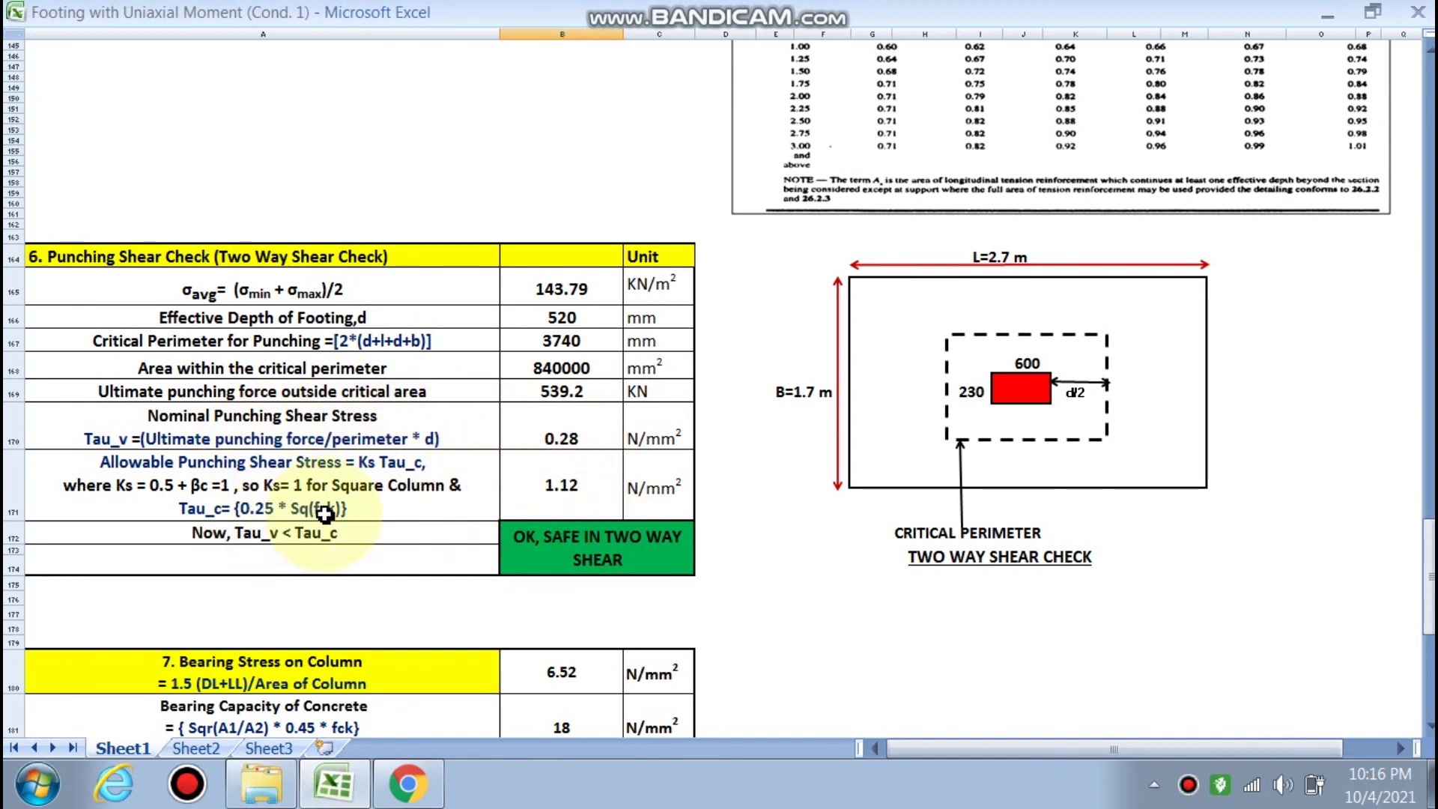
scroll(585, 501, down, 2)
scroll(599, 464, down, 1)
scroll(621, 427, down, 2)
scroll(642, 387, down, 1)
scroll(642, 387, down, 1)
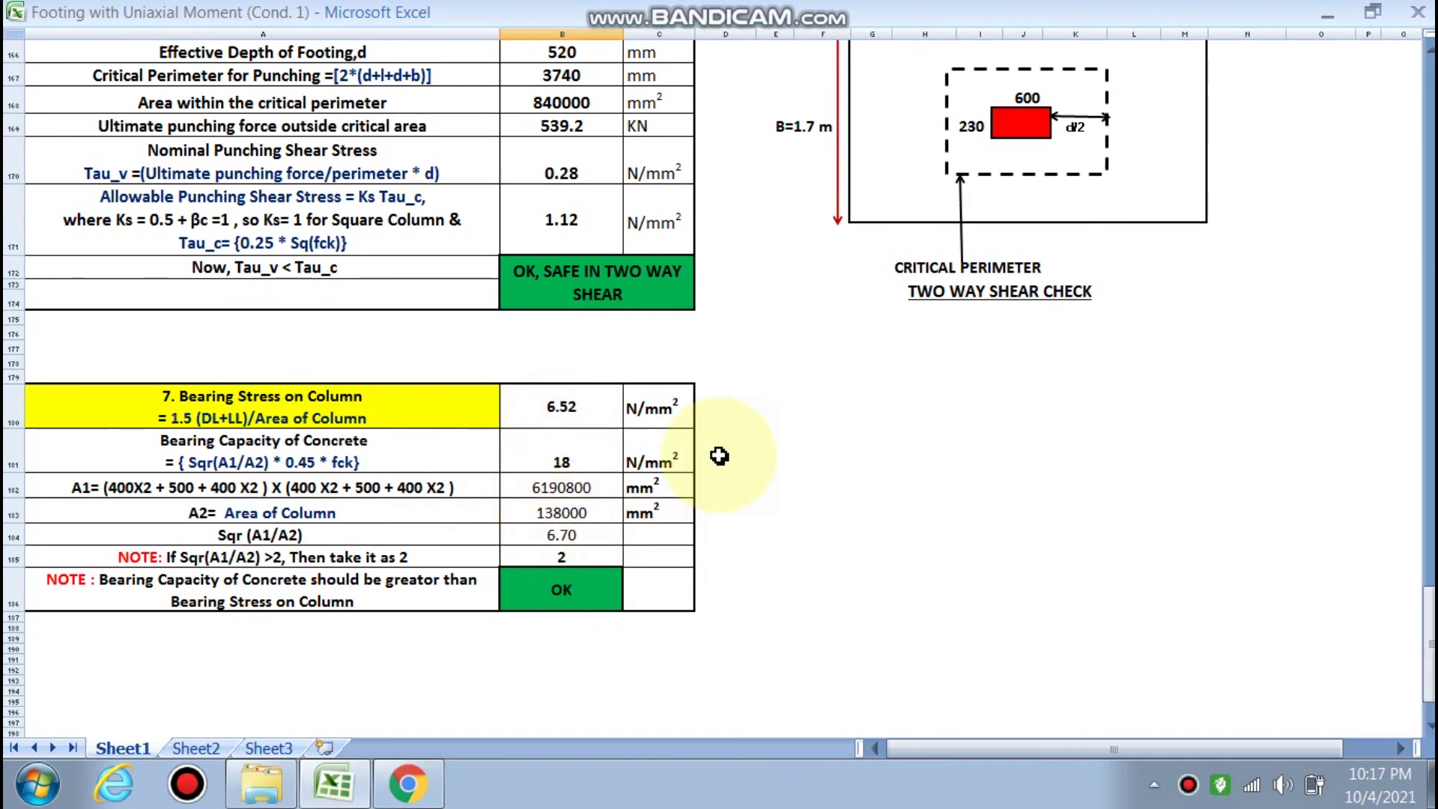
scroll(719, 456, up, 1)
Scroll back up to row 1 to show the footing title, problem statement and Input table
scroll(719, 455, up, 8)
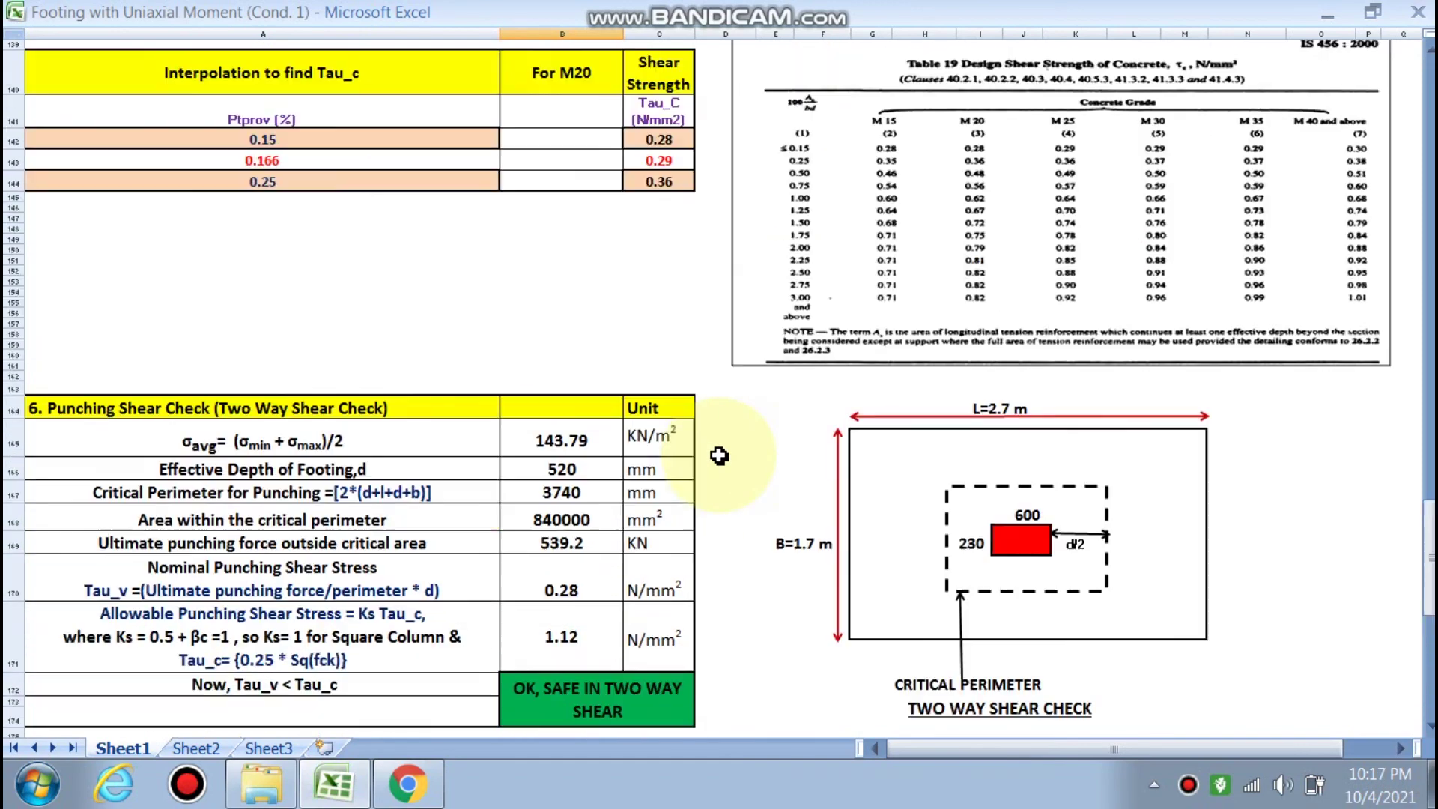
scroll(719, 456, up, 2)
scroll(719, 455, up, 2)
scroll(719, 455, up, 1)
scroll(718, 455, up, 1)
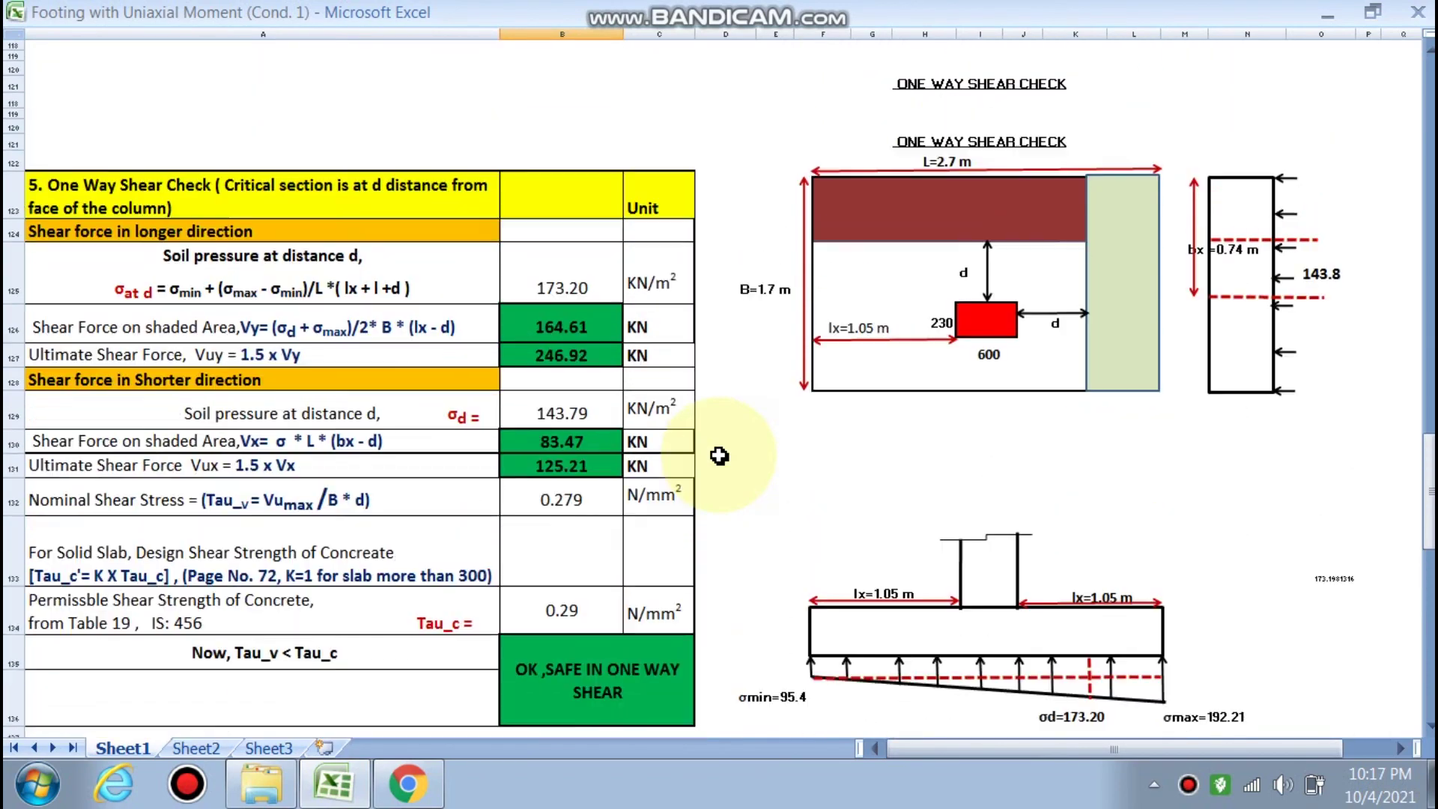
scroll(719, 455, up, 5)
scroll(719, 456, up, 2)
scroll(719, 456, up, 1)
scroll(718, 456, up, 1)
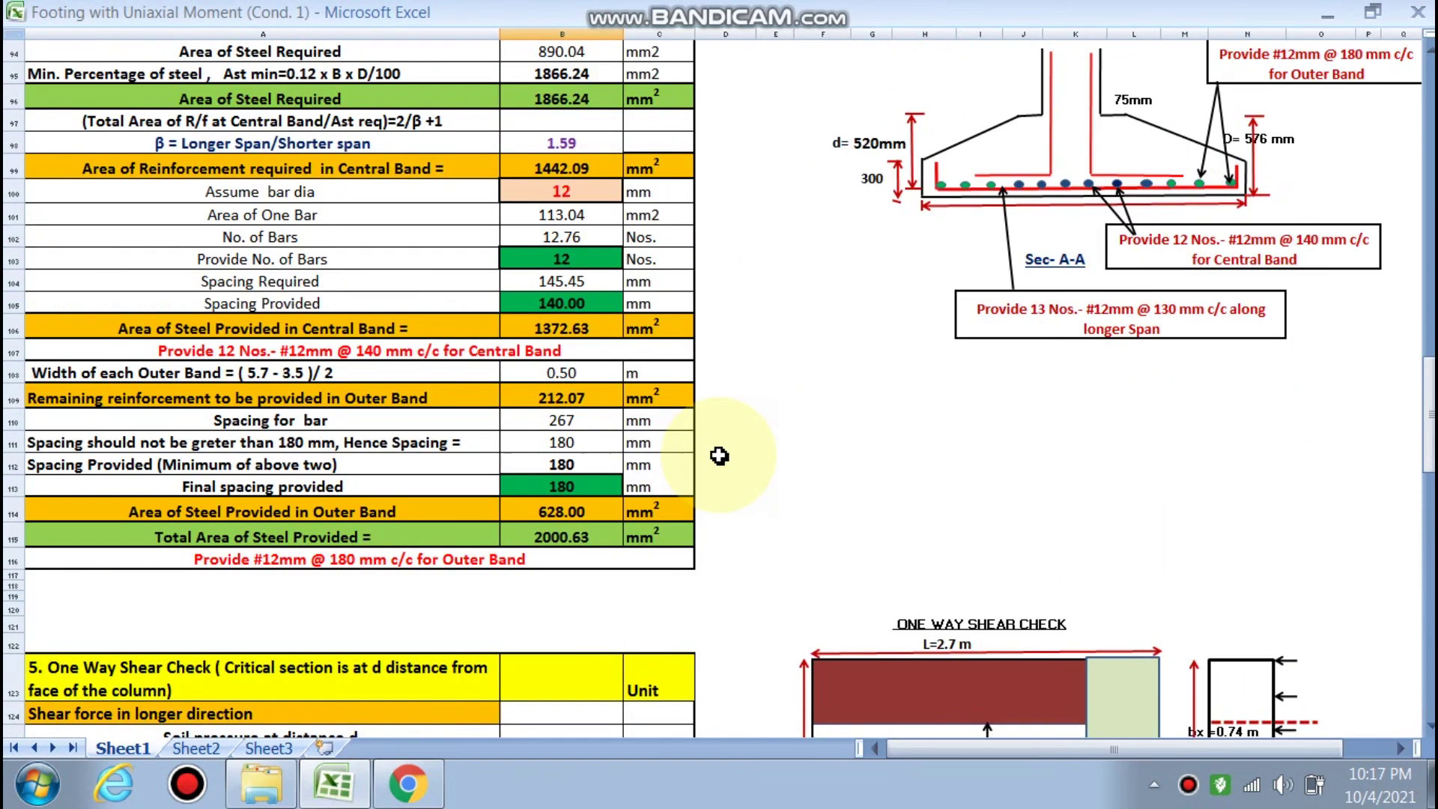
scroll(719, 455, up, 2)
scroll(719, 455, up, 1)
scroll(717, 451, up, 1)
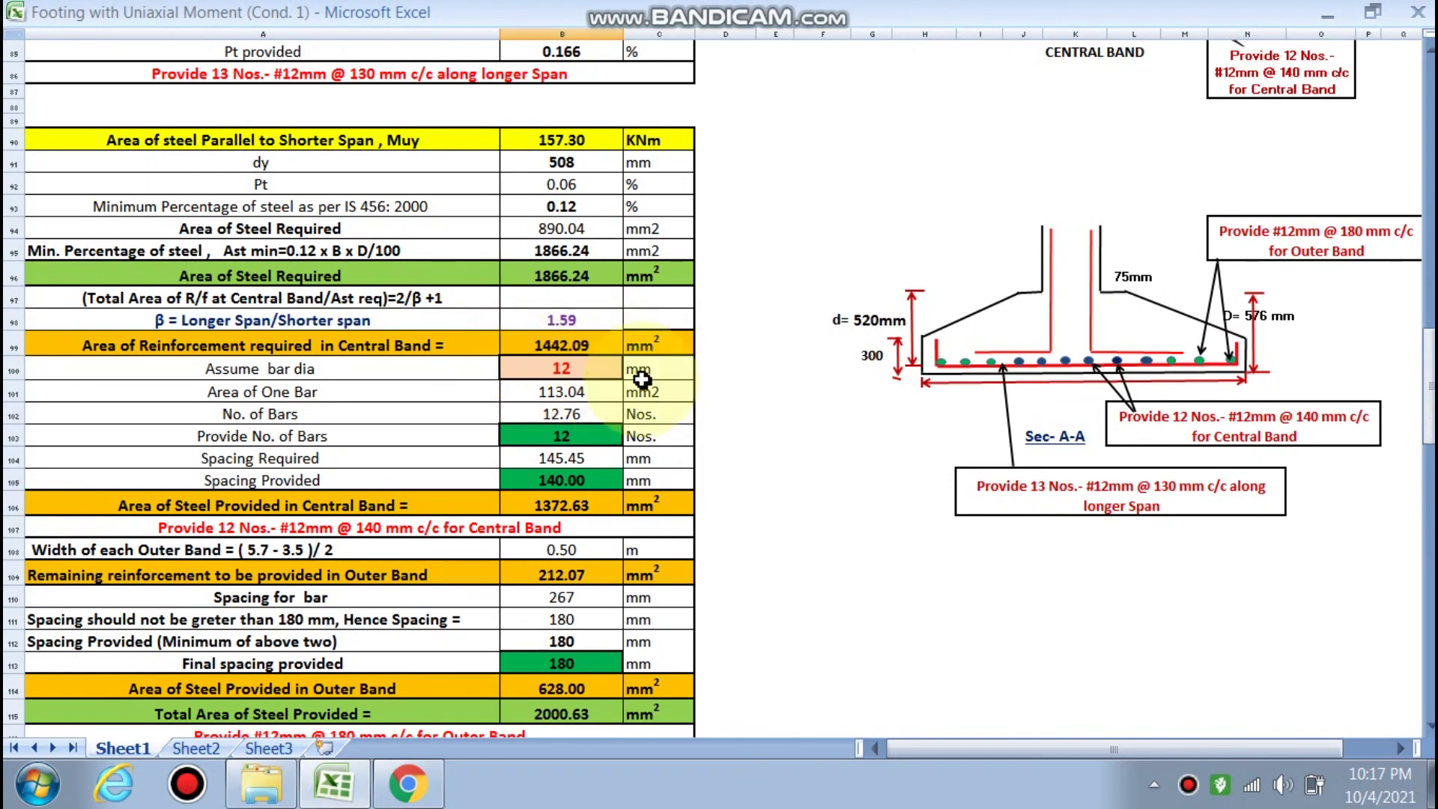
scroll(642, 380, up, 2)
scroll(642, 380, up, 3)
scroll(642, 379, up, 1)
scroll(641, 379, up, 1)
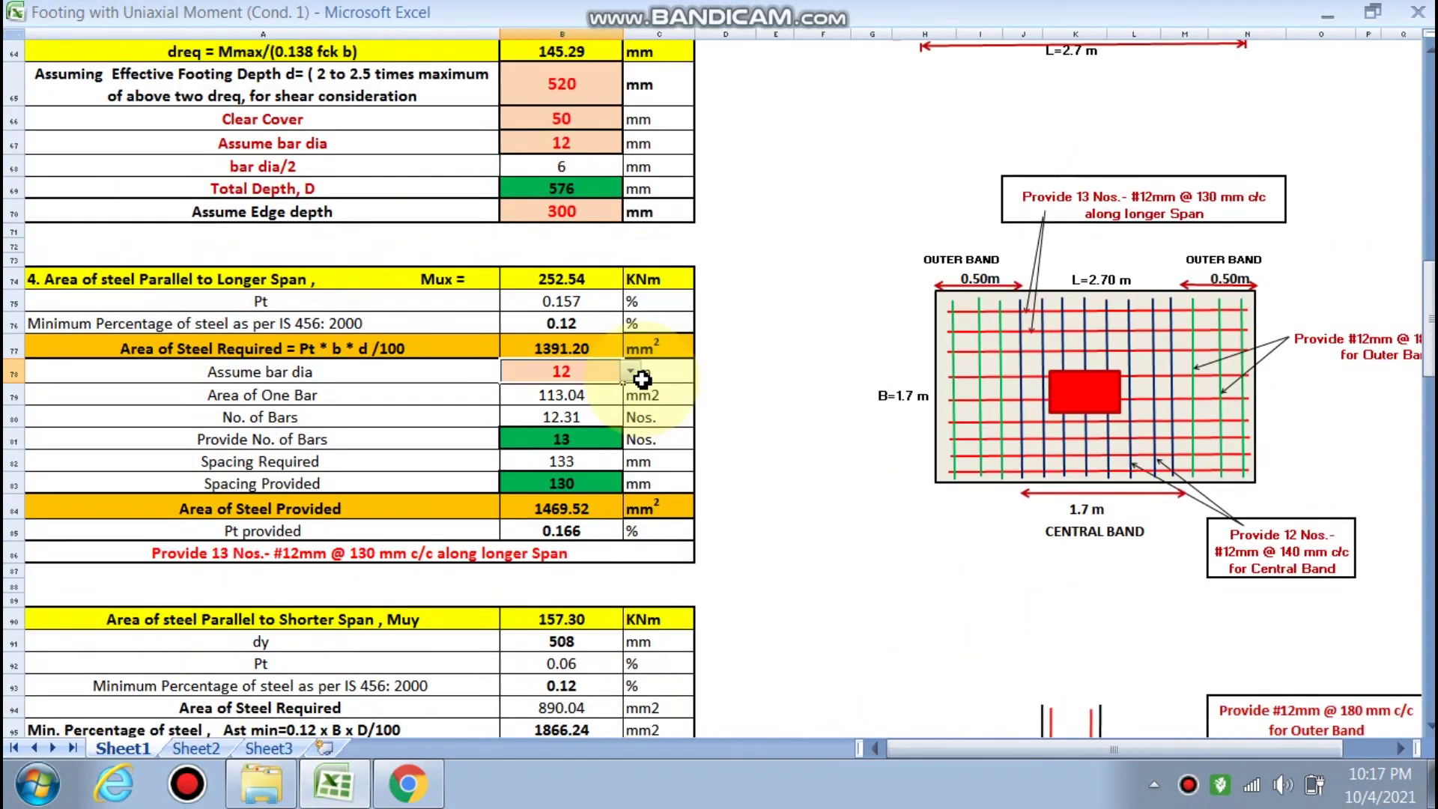
scroll(642, 379, up, 3)
scroll(642, 379, up, 1)
scroll(642, 380, up, 2)
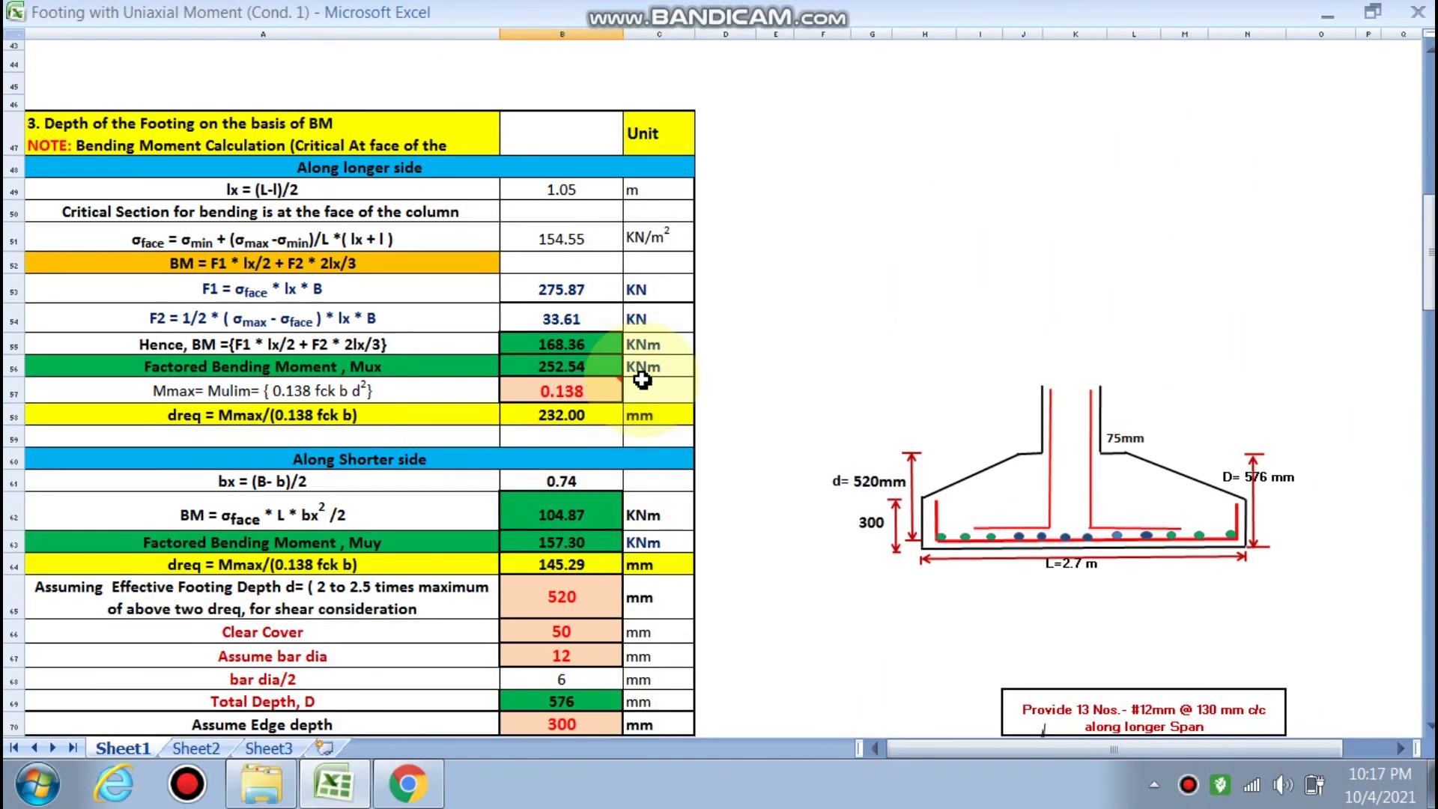
scroll(642, 380, up, 3)
scroll(642, 380, up, 3)
scroll(642, 380, up, 2)
scroll(642, 380, up, 2)
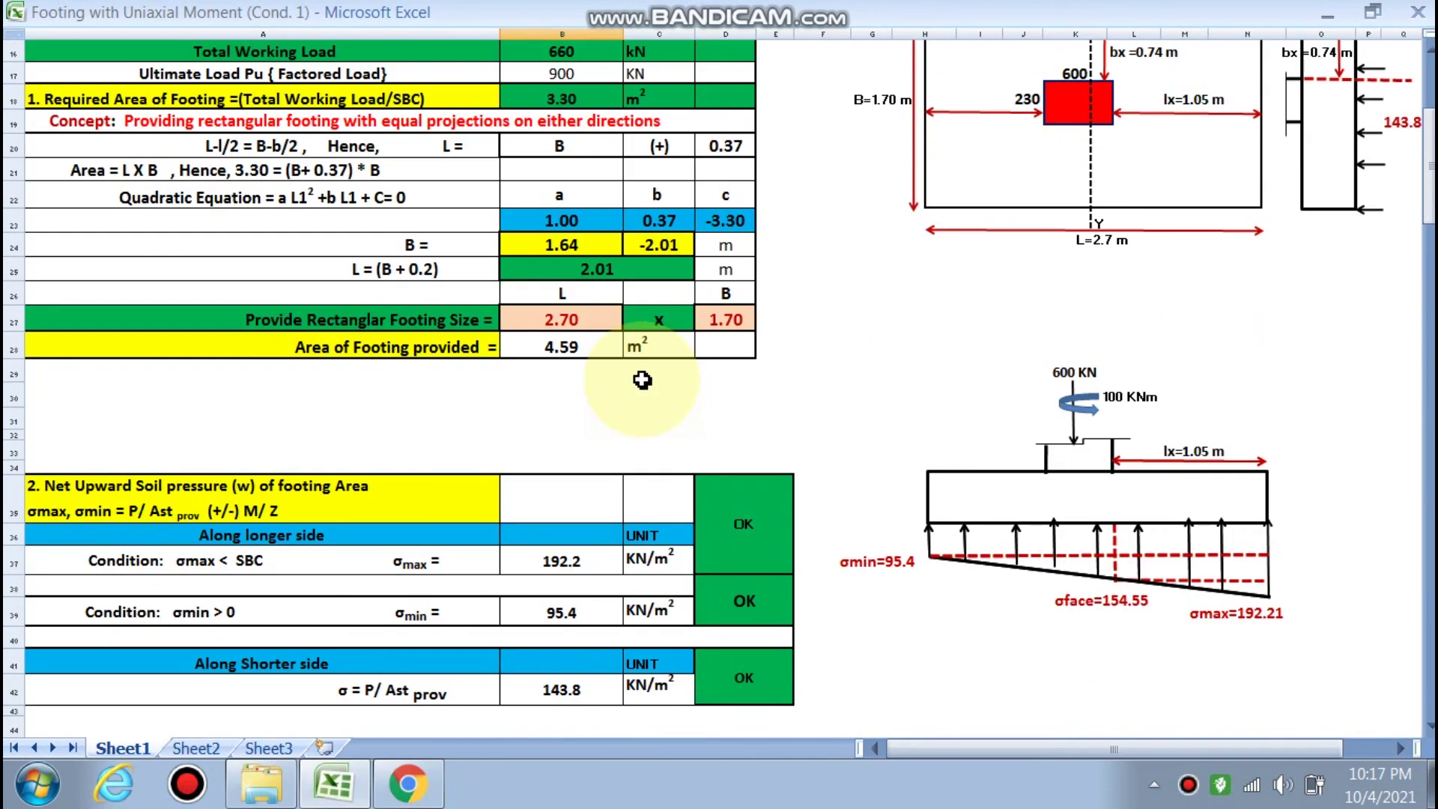
scroll(642, 380, up, 2)
scroll(641, 380, up, 1)
scroll(642, 380, up, 2)
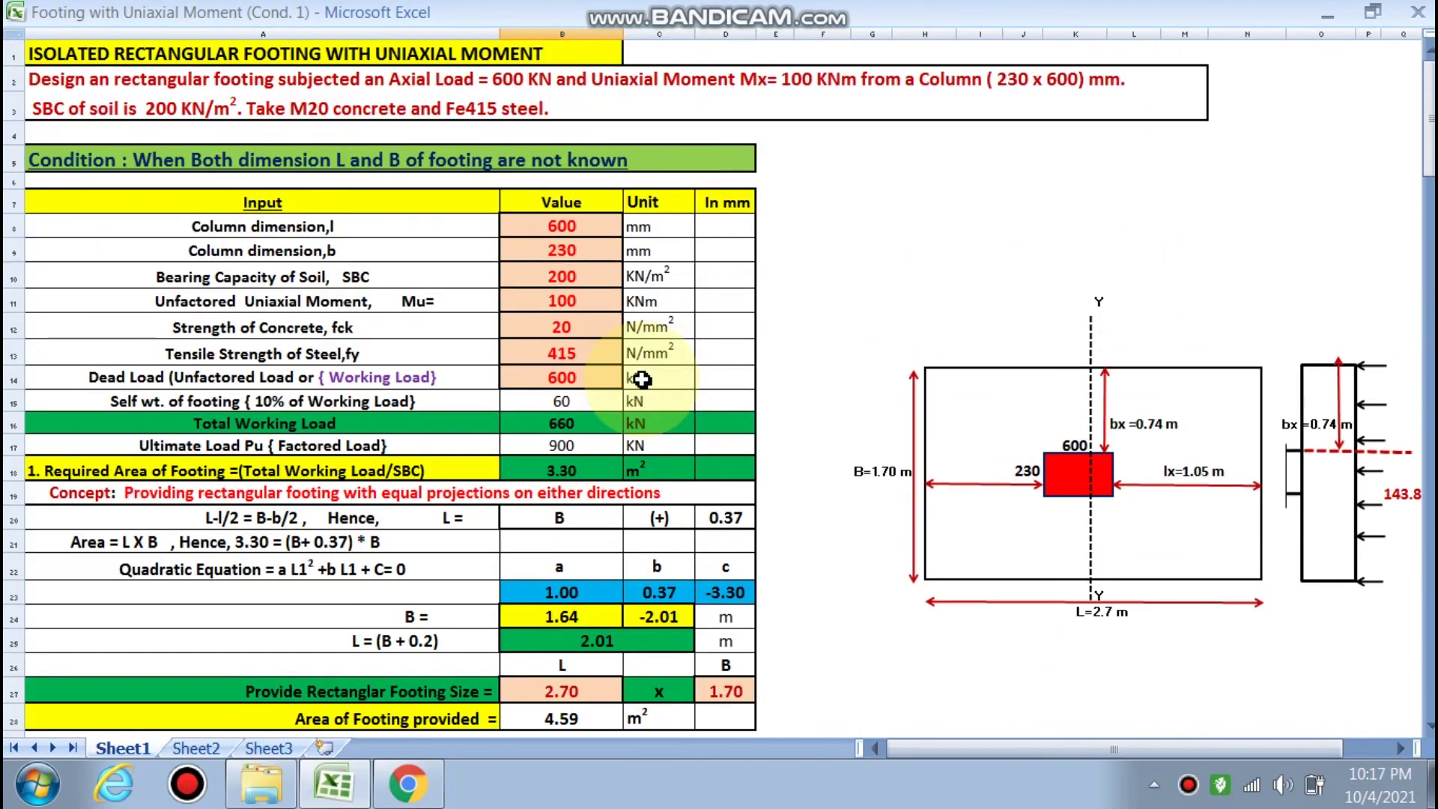
scroll(858, 387, down, 3)
scroll(858, 387, down, 2)
scroll(857, 387, down, 1)
scroll(857, 387, up, 2)
scroll(857, 388, up, 2)
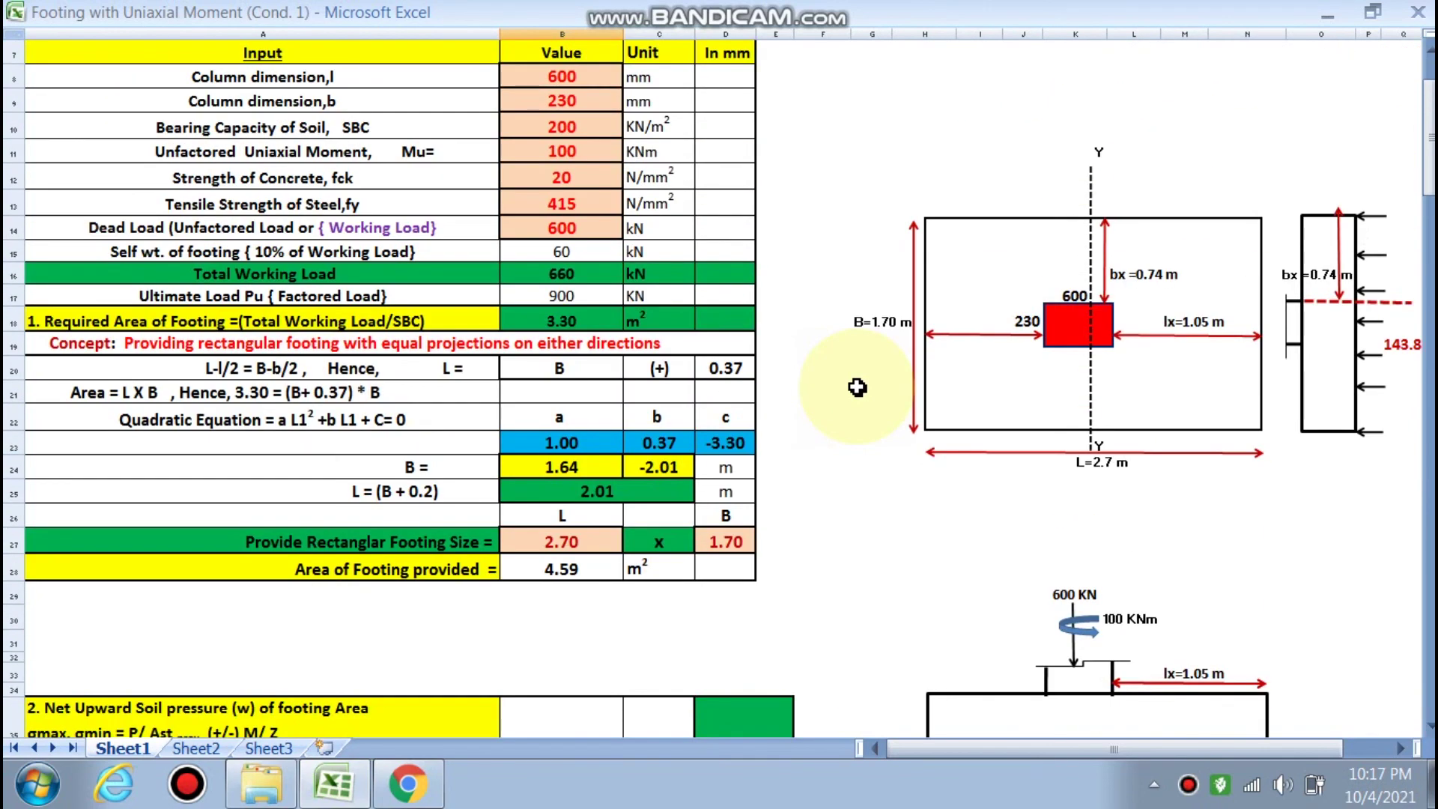
scroll(857, 387, up, 1)
scroll(857, 387, up, 1)
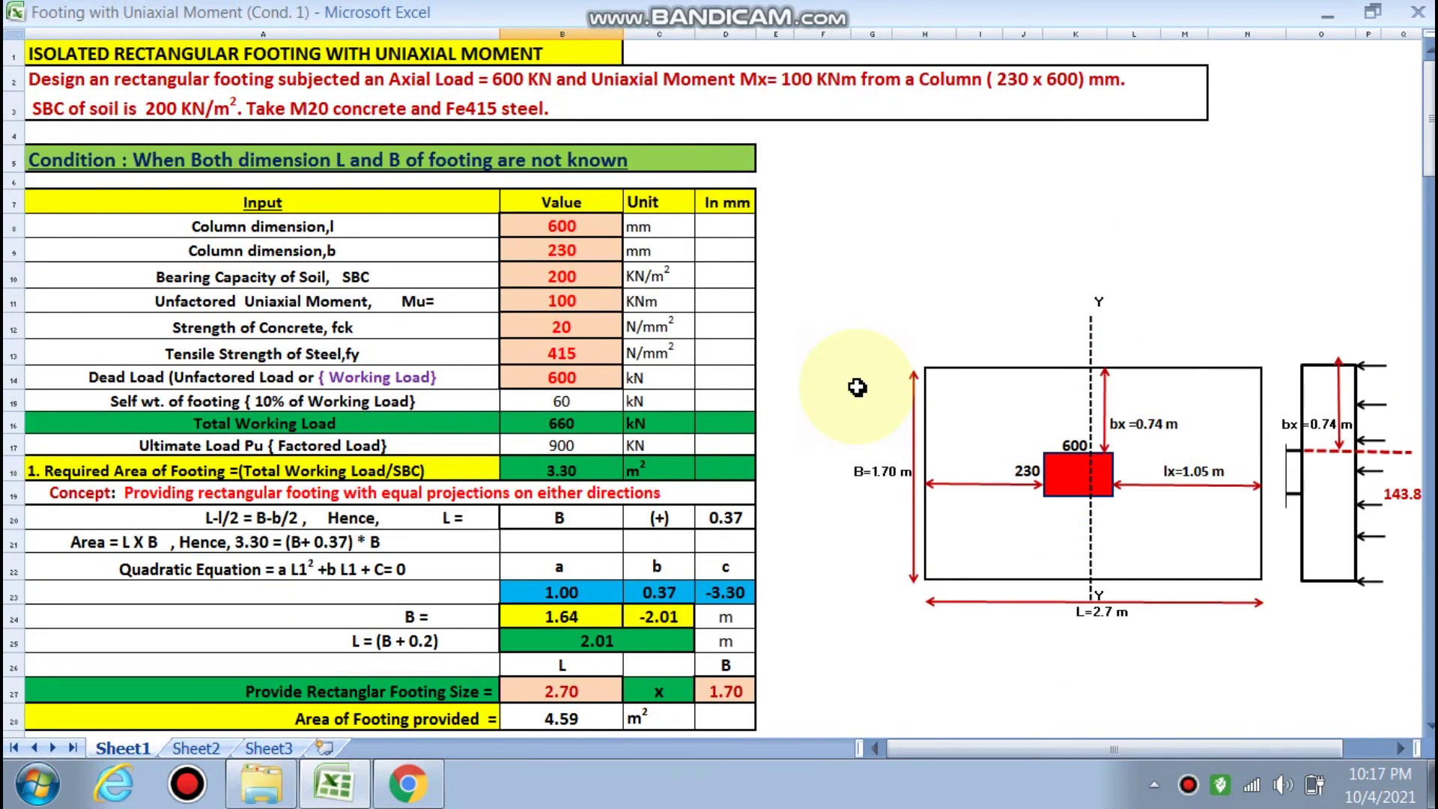